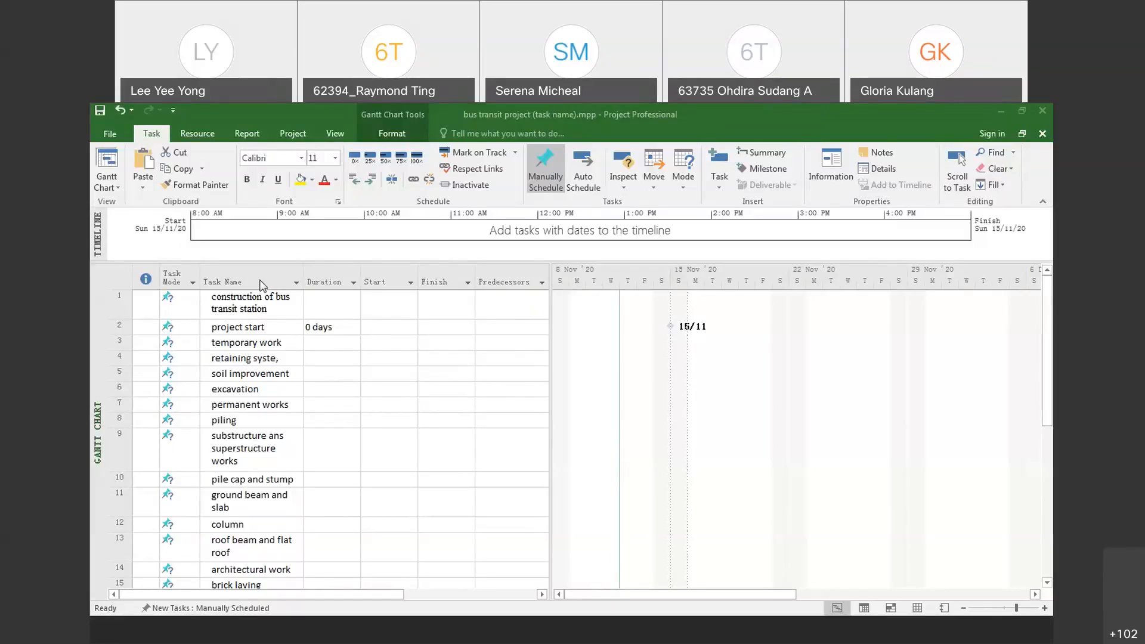
# - Insert a WBS column before the Task Name column and fit its width to the contents
pyautogui.click(260, 283)
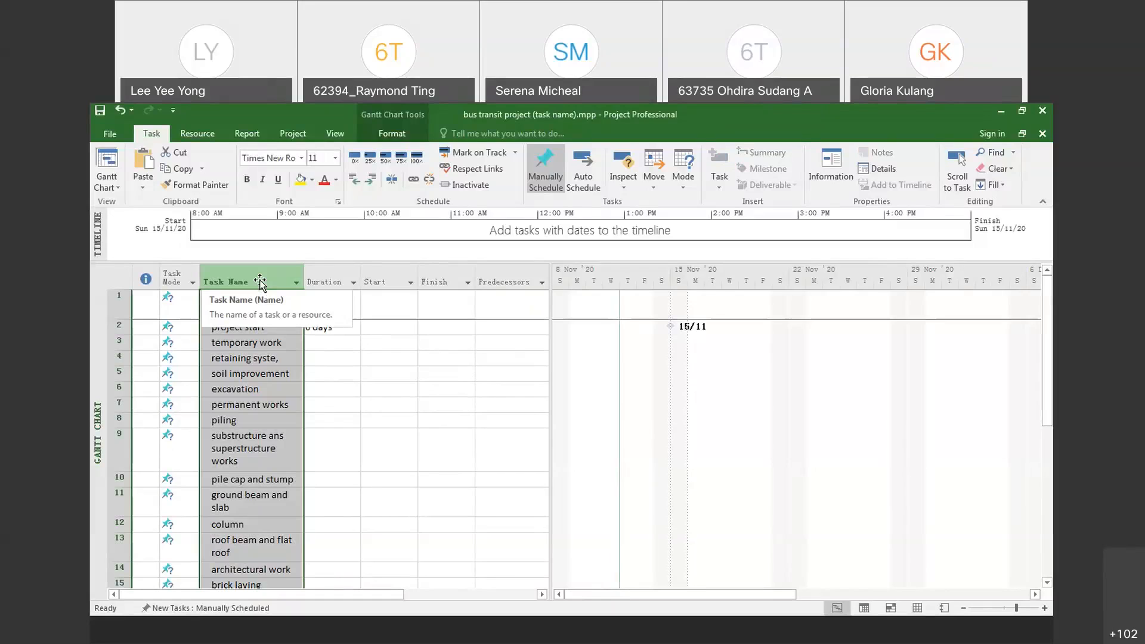
pyautogui.rightClick(261, 284)
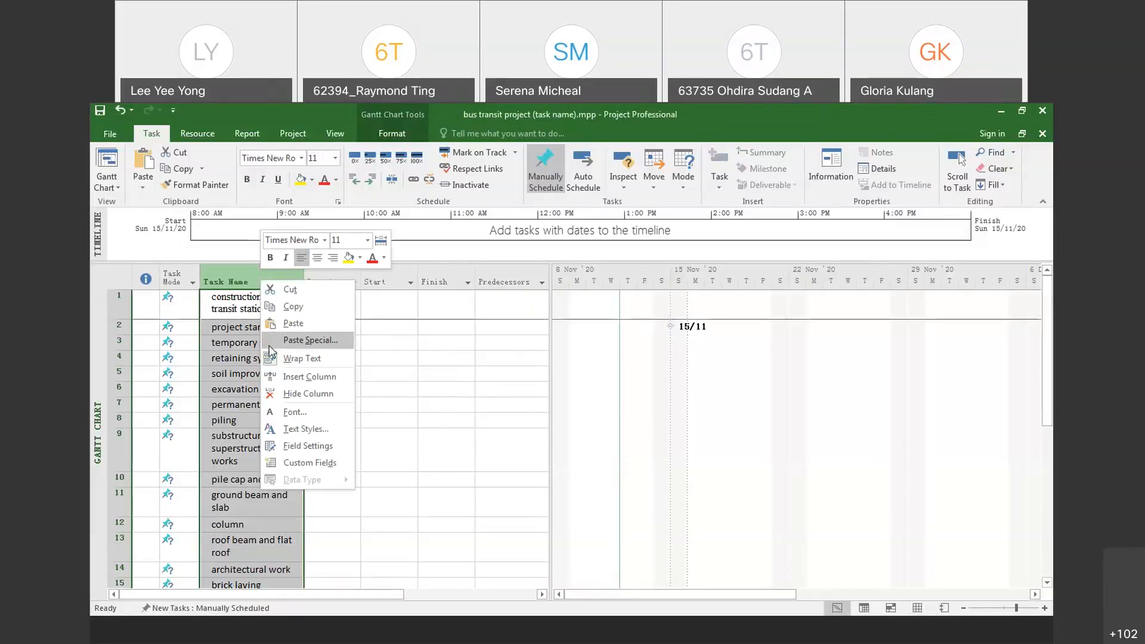
pyautogui.click(280, 377)
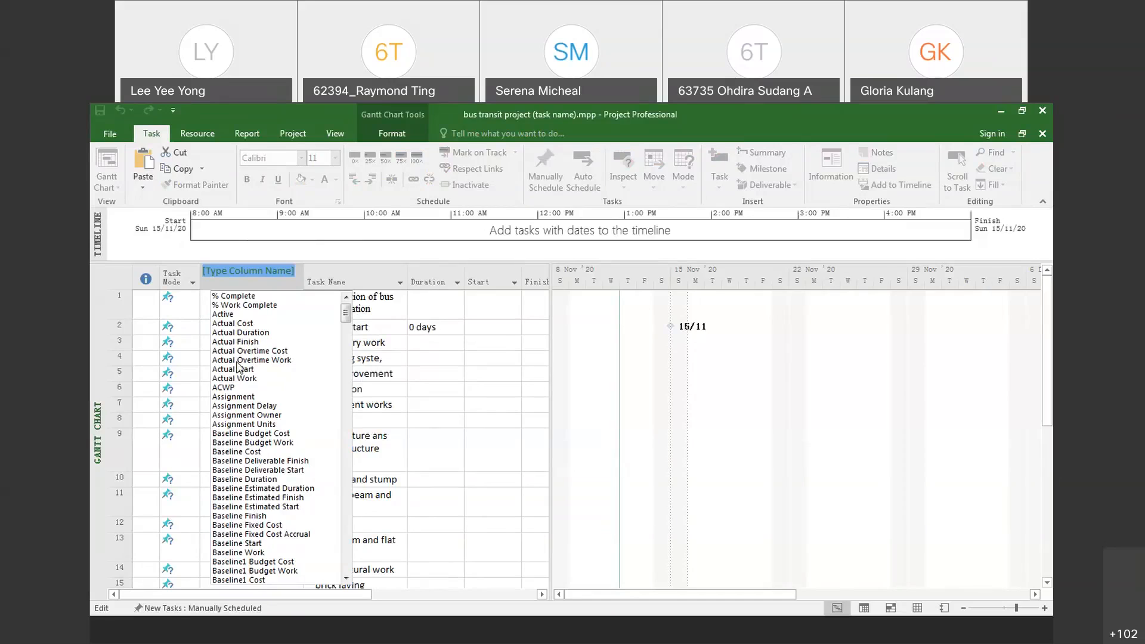
pyautogui.write('wbs')
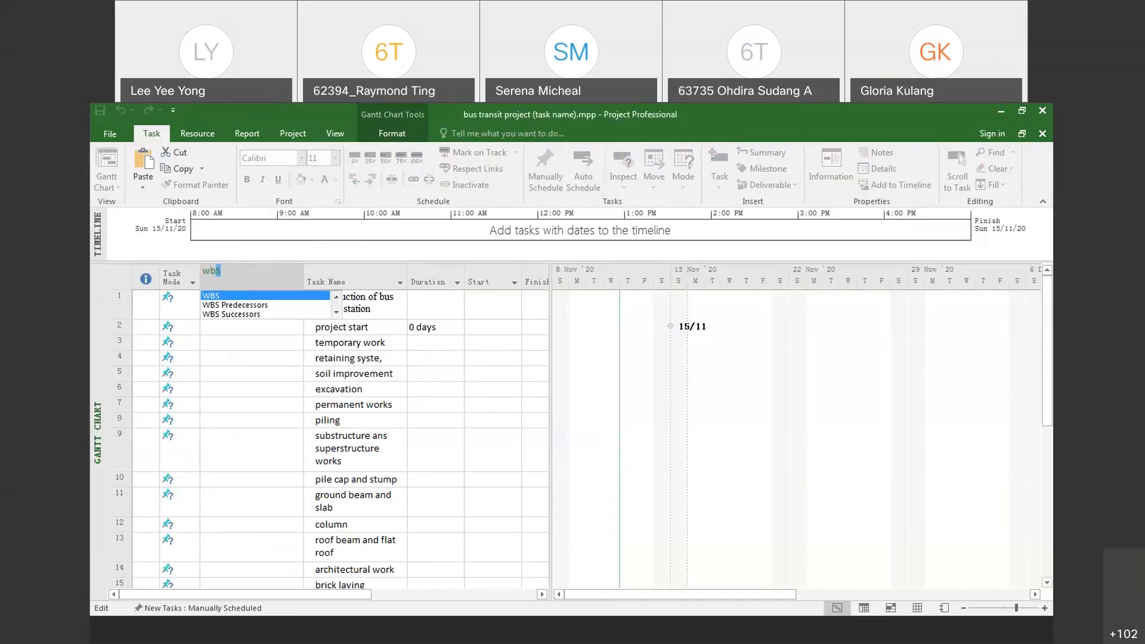
pyautogui.click(227, 295)
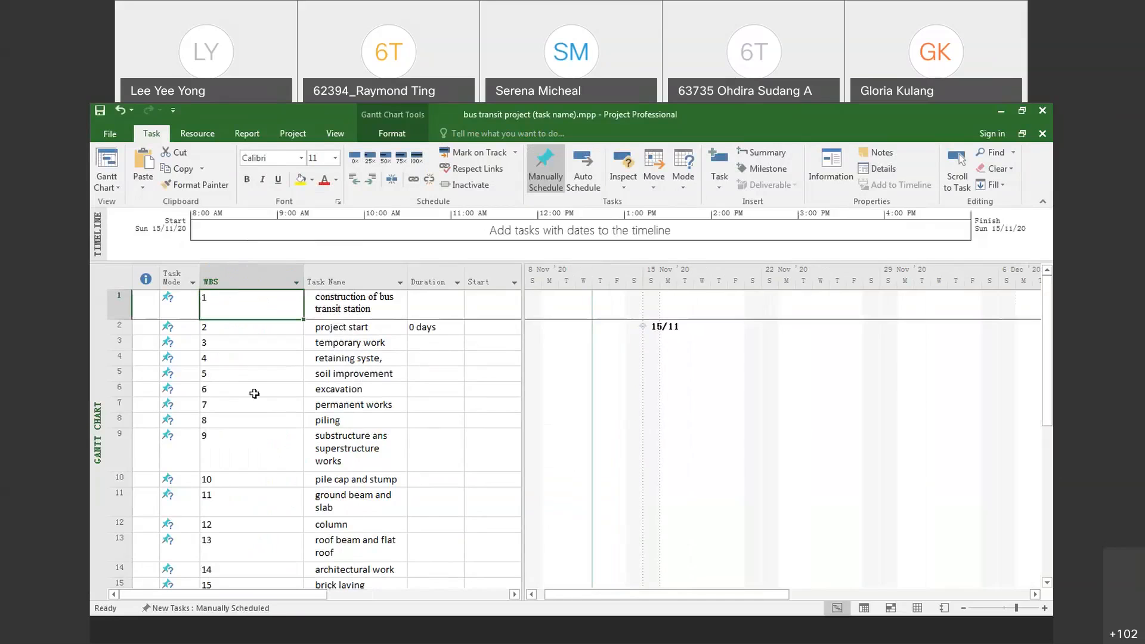
pyautogui.doubleClick(303, 275)
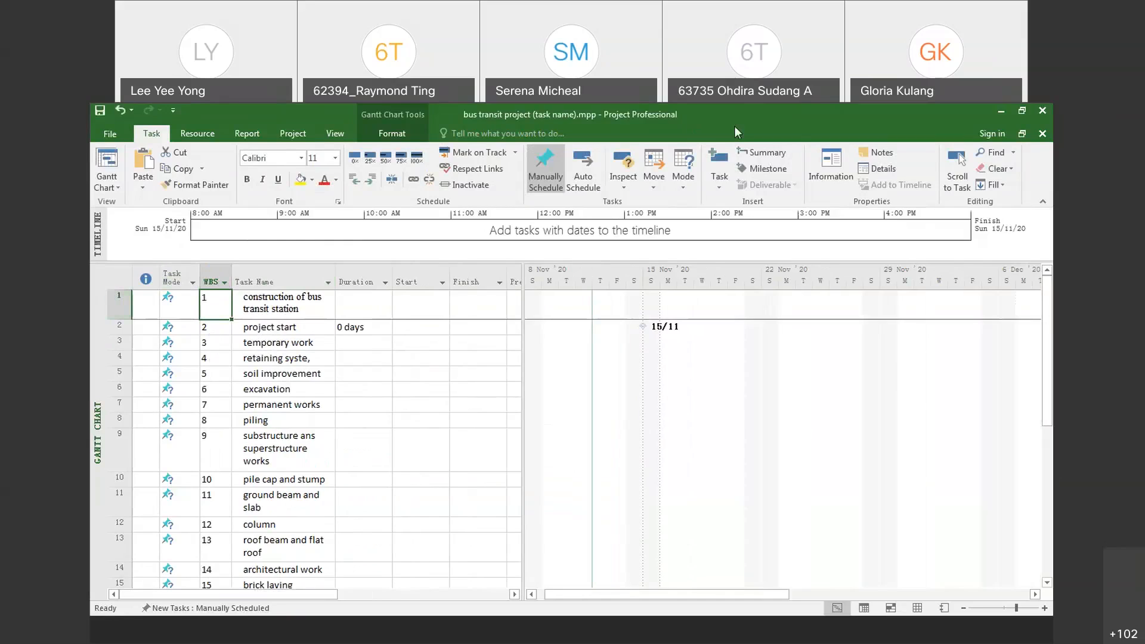
pyautogui.click(202, 204)
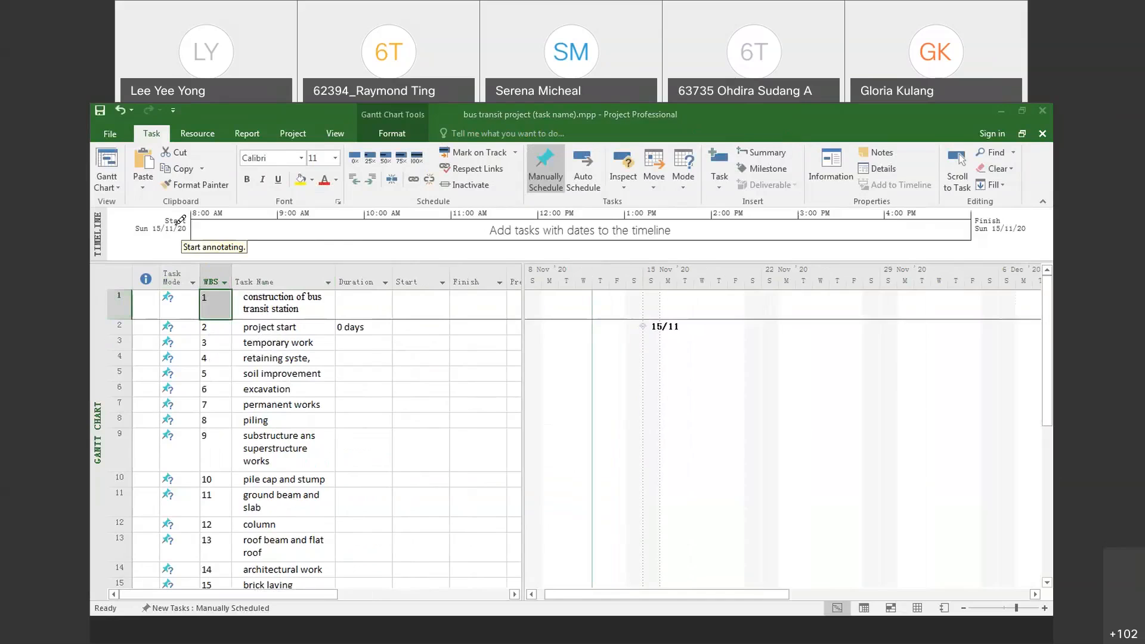
pyautogui.click(270, 181)
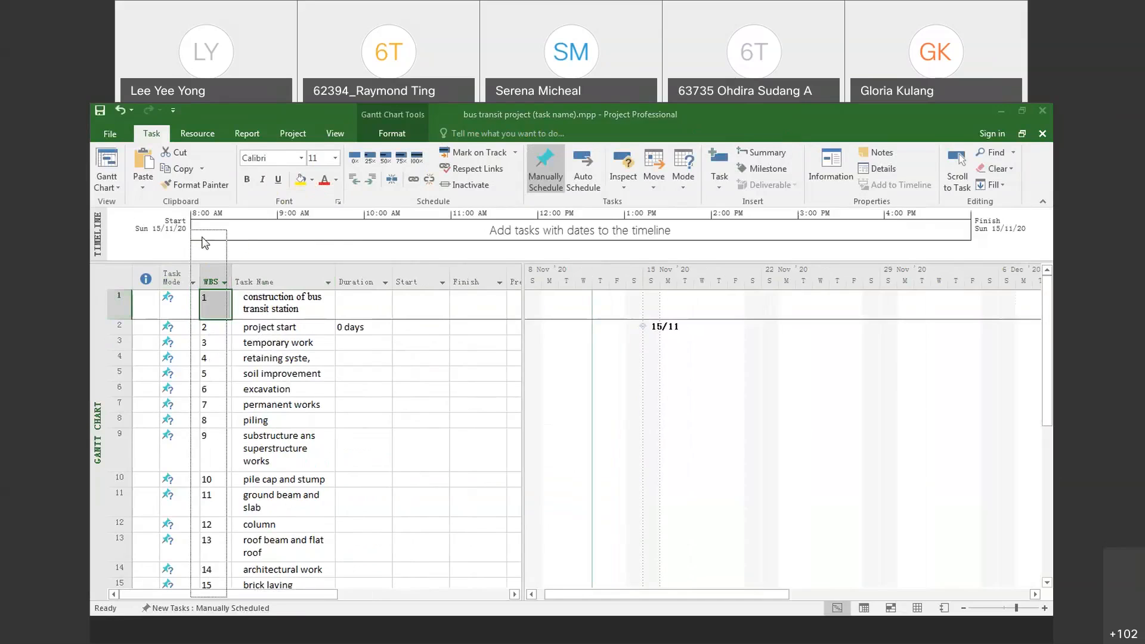
pyautogui.moveTo(138, 219)
pyautogui.mouseDown()
pyautogui.moveTo(118, 286)
pyautogui.moveTo(143, 265)
pyautogui.mouseUp()
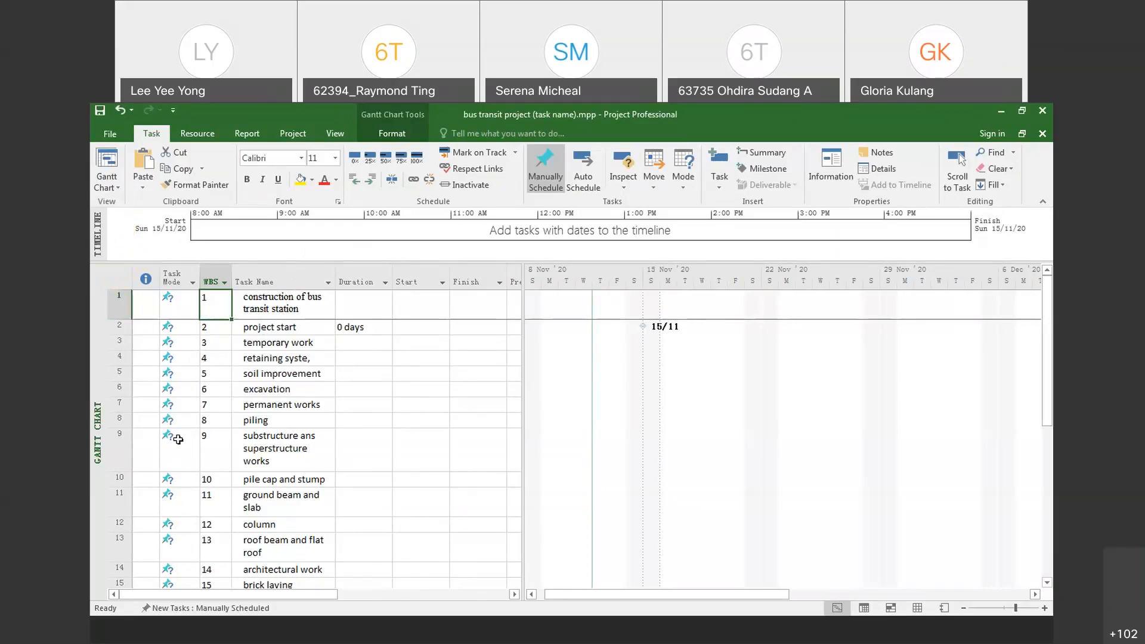
pyautogui.moveTo(178, 440)
pyautogui.click(225, 363)
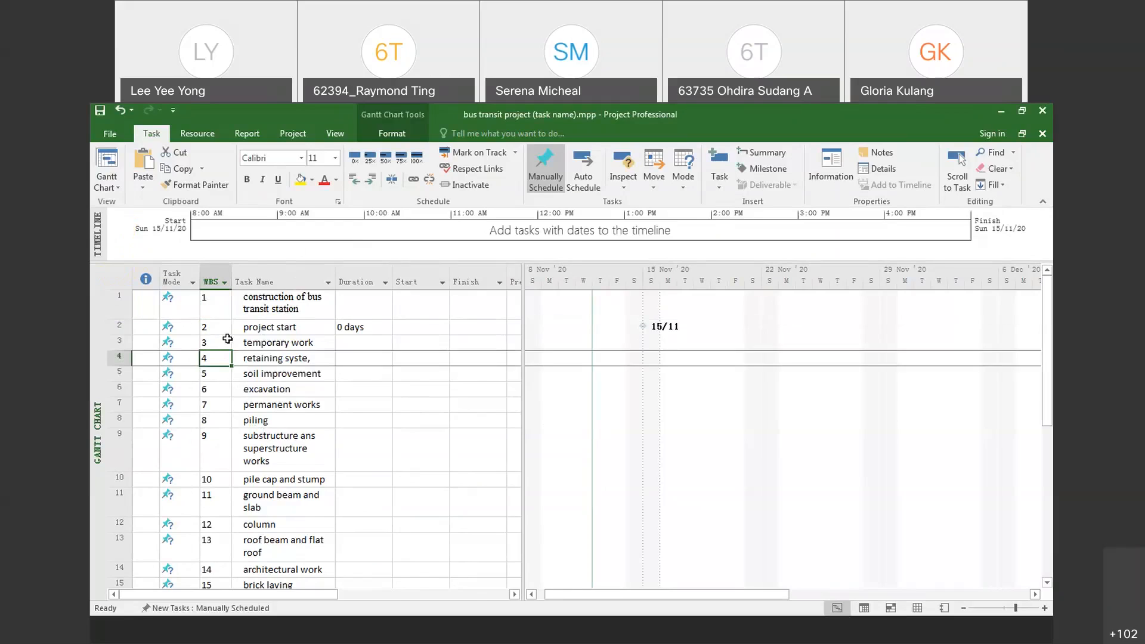
pyautogui.click(264, 325)
pyautogui.click(265, 307)
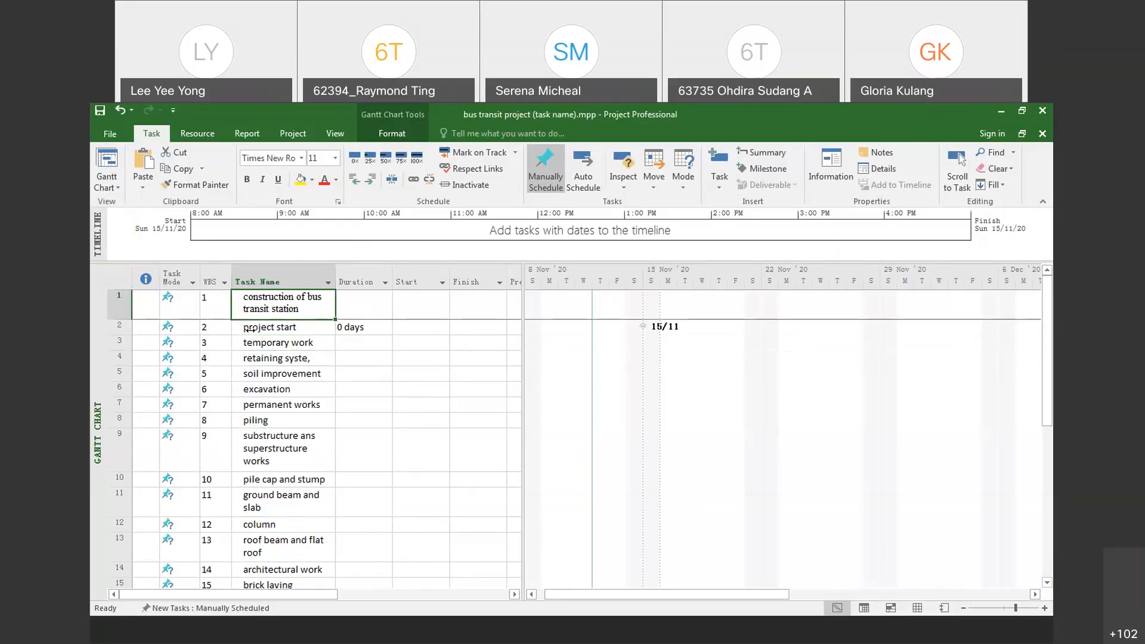
# - Indent all tasks from project start to the end of the list beneath construction of bus transit station
pyautogui.moveTo(251, 328); pyautogui.dragTo(294, 540)
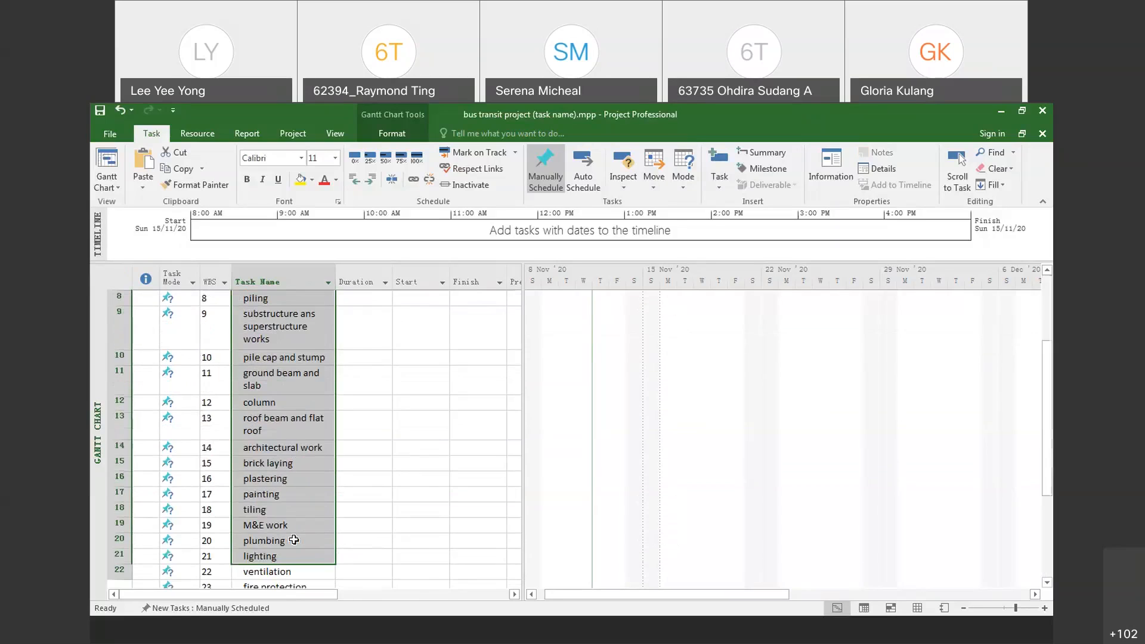
pyautogui.scroll(3, 294, 540)
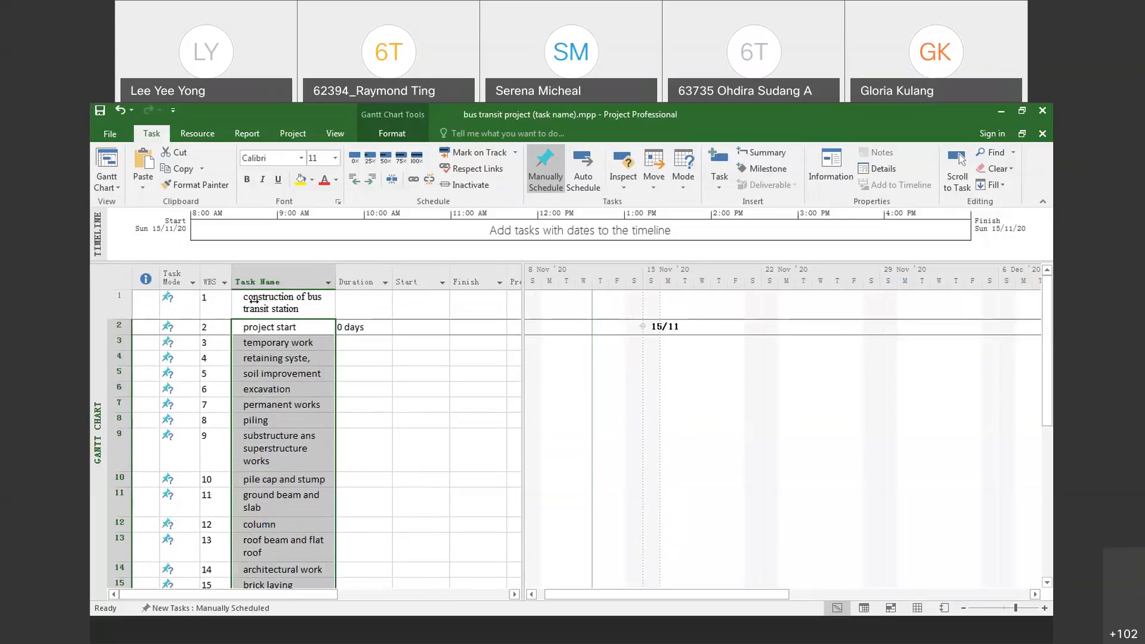
pyautogui.click(279, 358)
pyautogui.moveTo(271, 325); pyautogui.dragTo(294, 497)
pyautogui.scroll(1, 294, 498)
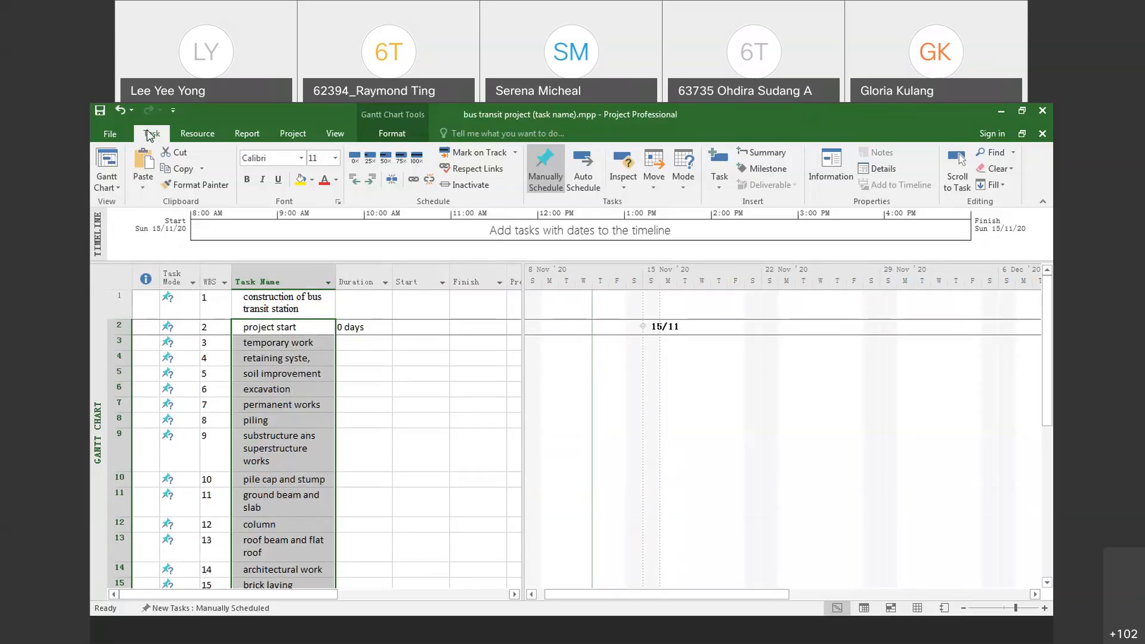
pyautogui.click(372, 179)
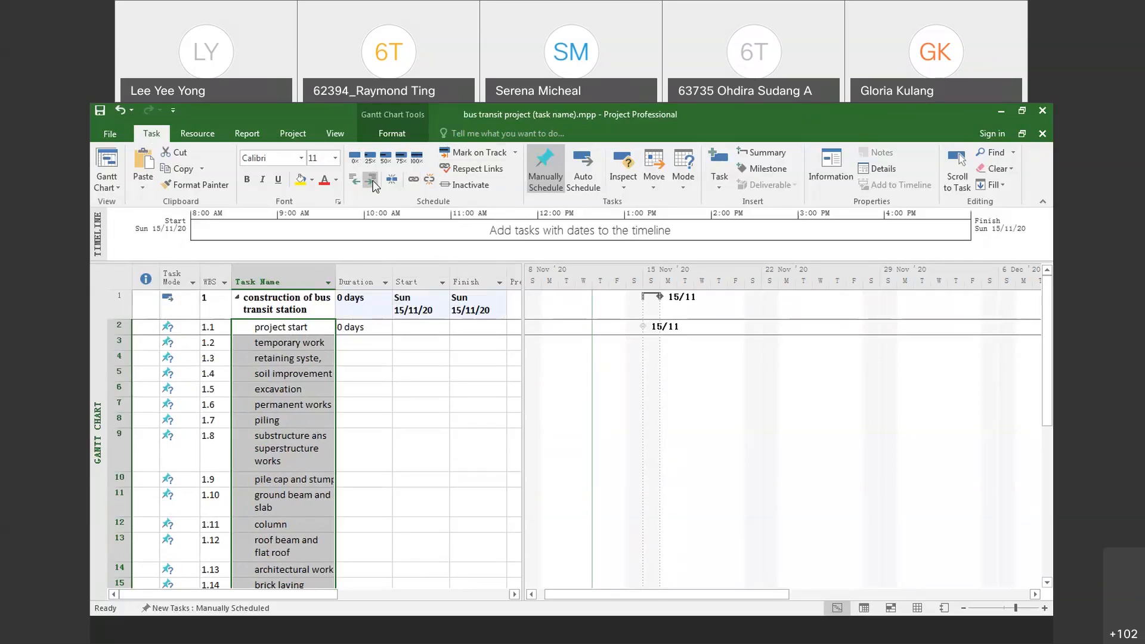
# - Review the WBS numbering and outline of the subtasks beneath construction of bus transit station
pyautogui.click(282, 343)
pyautogui.moveTo(286, 328); pyautogui.dragTo(293, 479)
pyautogui.scroll(7, 293, 479)
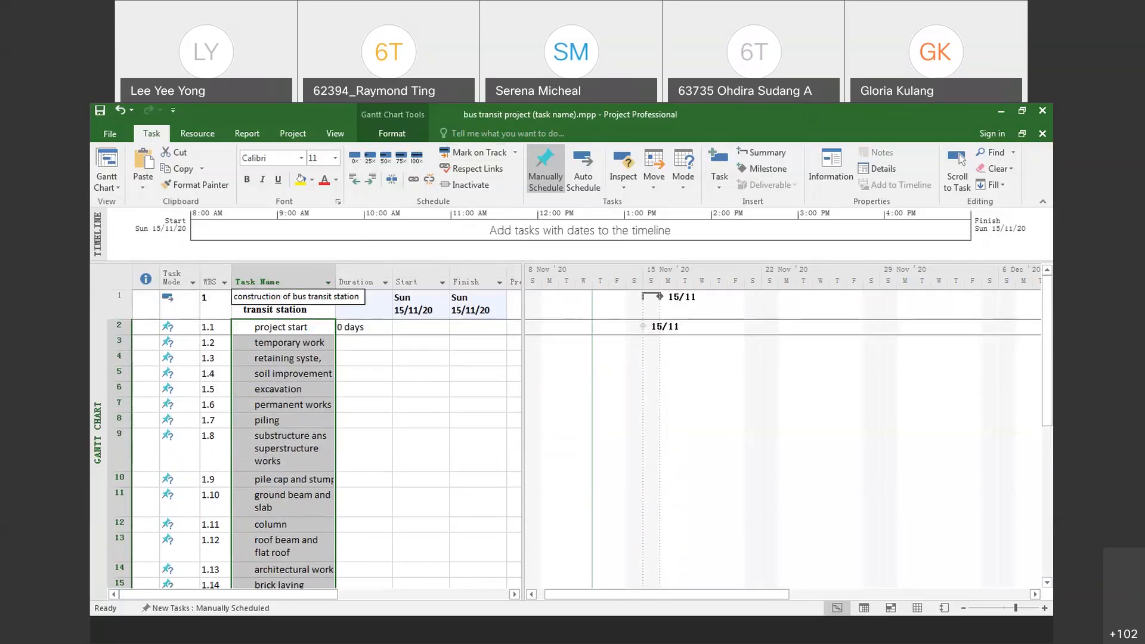
pyautogui.click(255, 343)
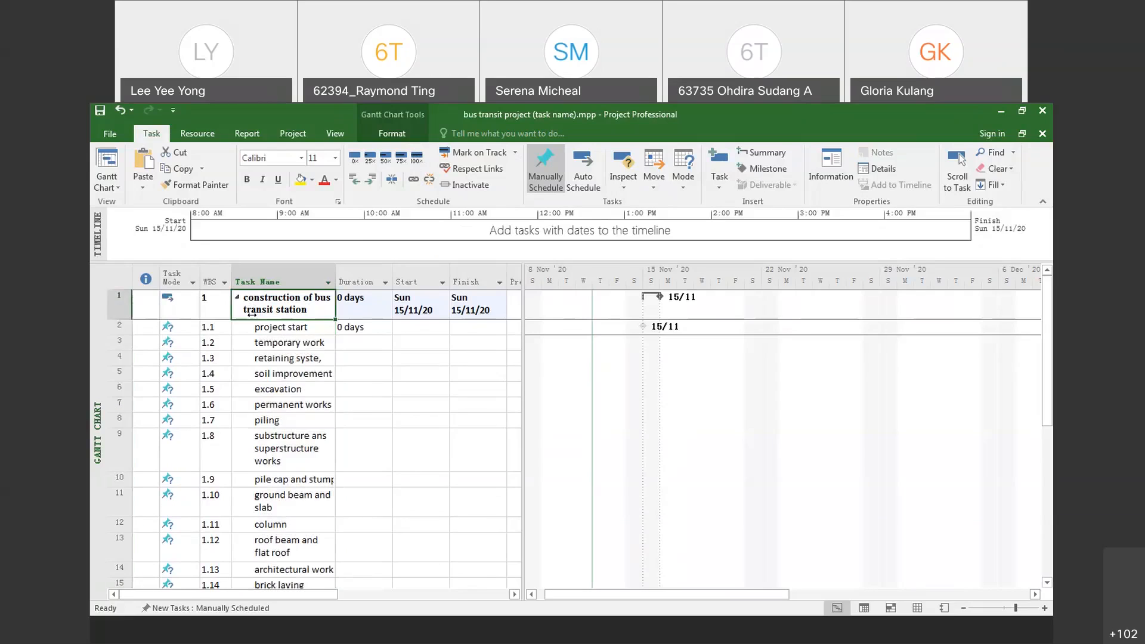
pyautogui.click(218, 321)
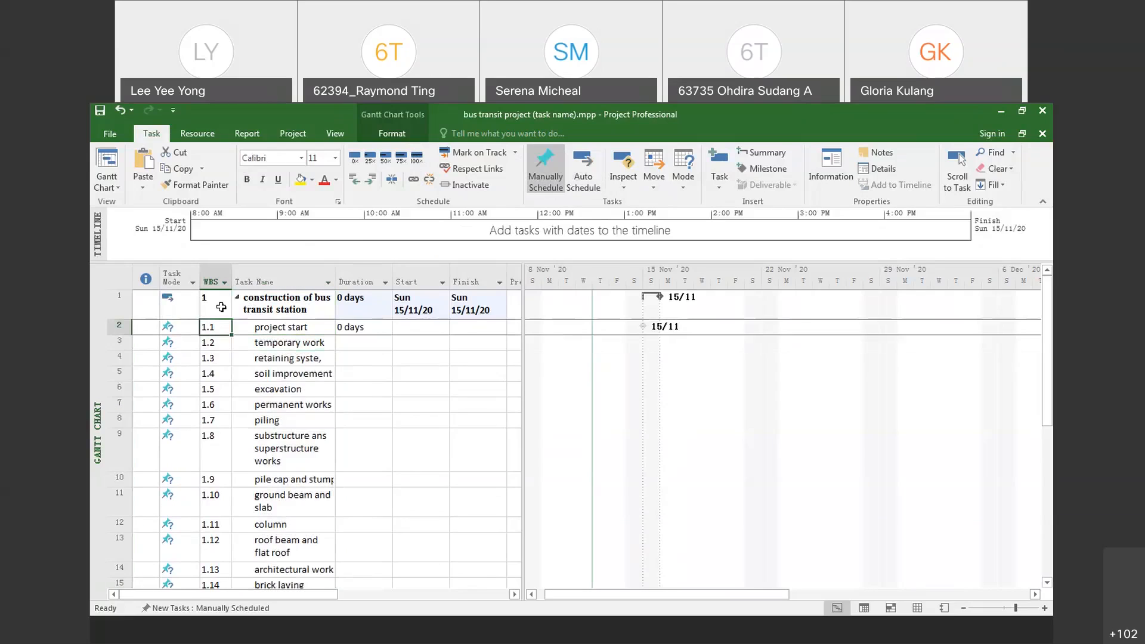
pyautogui.click(218, 325)
pyautogui.scroll(-10, 227, 380)
pyautogui.scroll(4, 227, 379)
pyautogui.scroll(6, 226, 379)
pyautogui.click(127, 310)
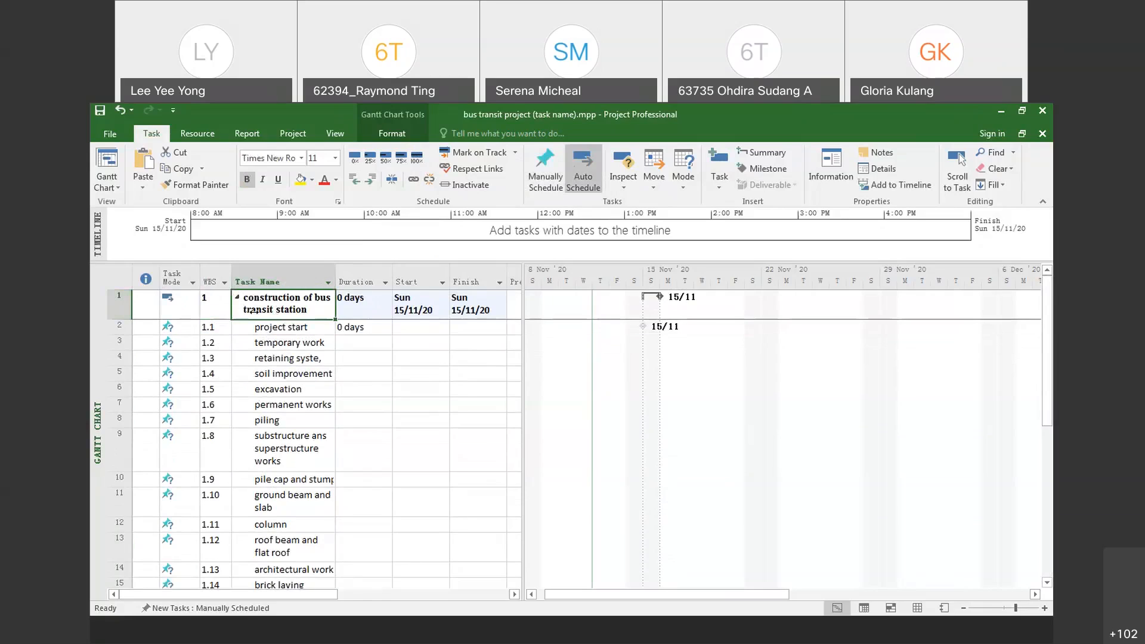
pyautogui.click(246, 292)
pyautogui.click(292, 306)
pyautogui.click(292, 305)
pyautogui.click(284, 315)
pyautogui.click(303, 318)
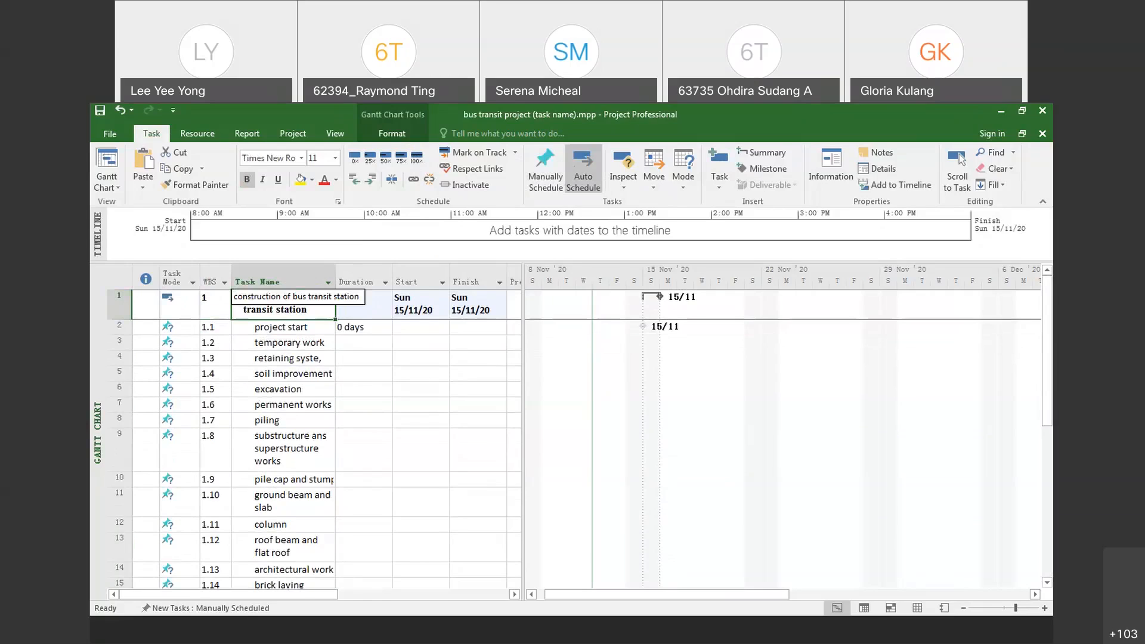
pyautogui.click(276, 308)
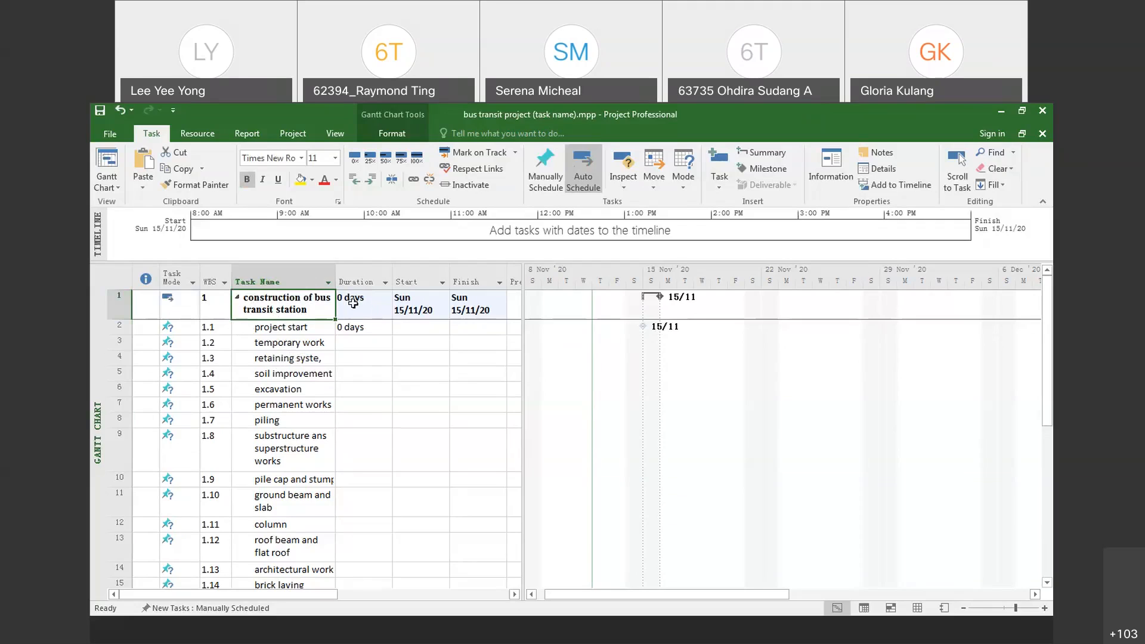
pyautogui.click(300, 356)
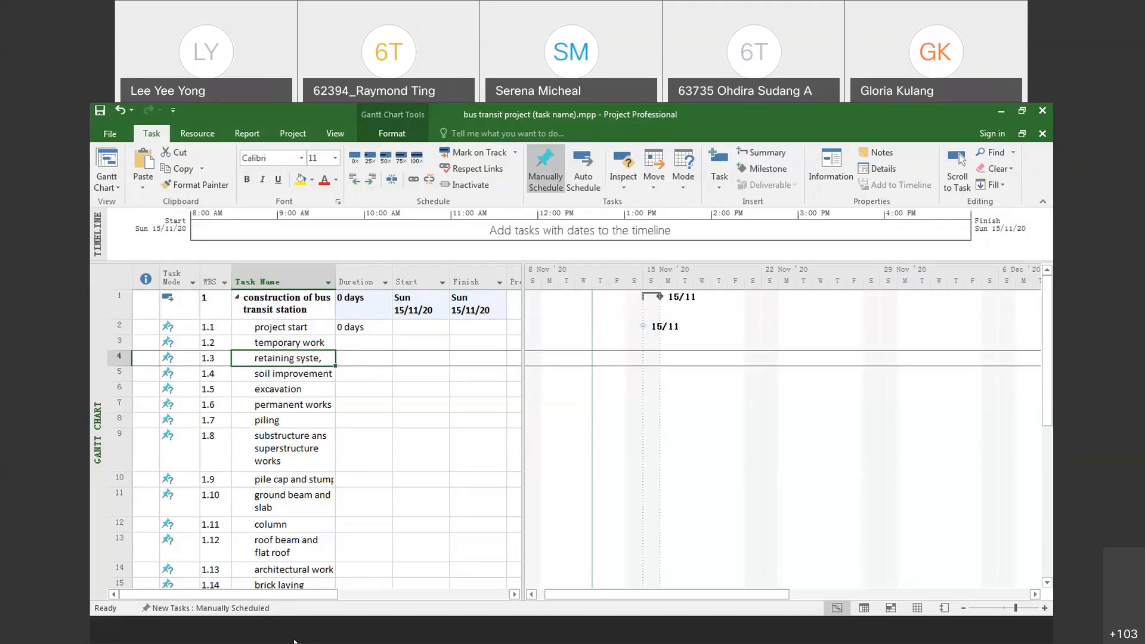
pyautogui.click(191, 639)
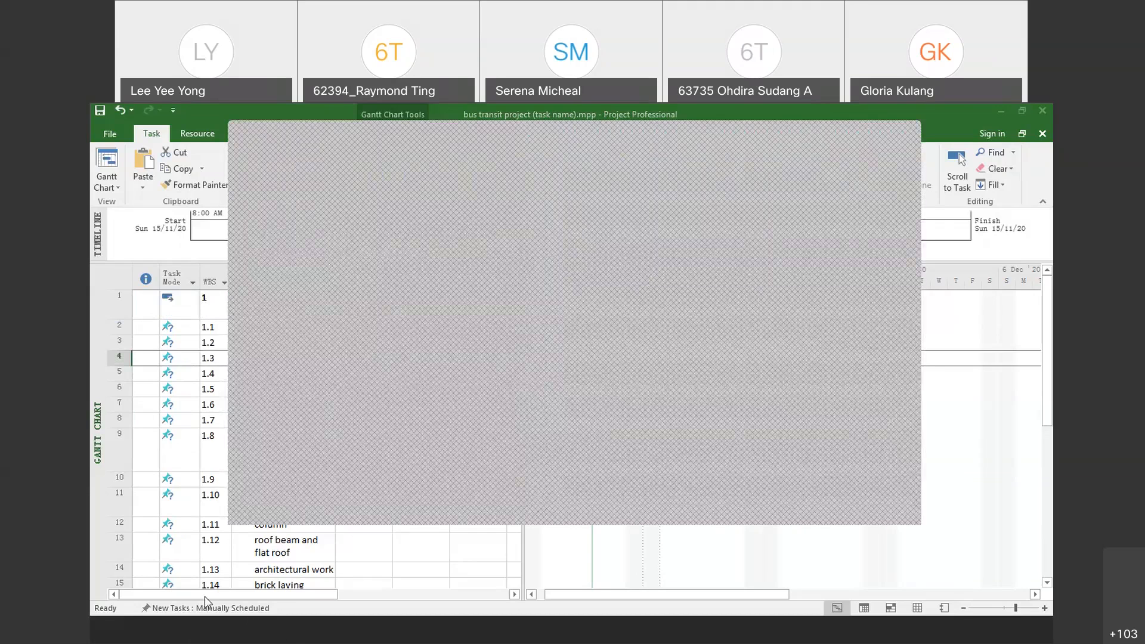
pyautogui.click(856, 138)
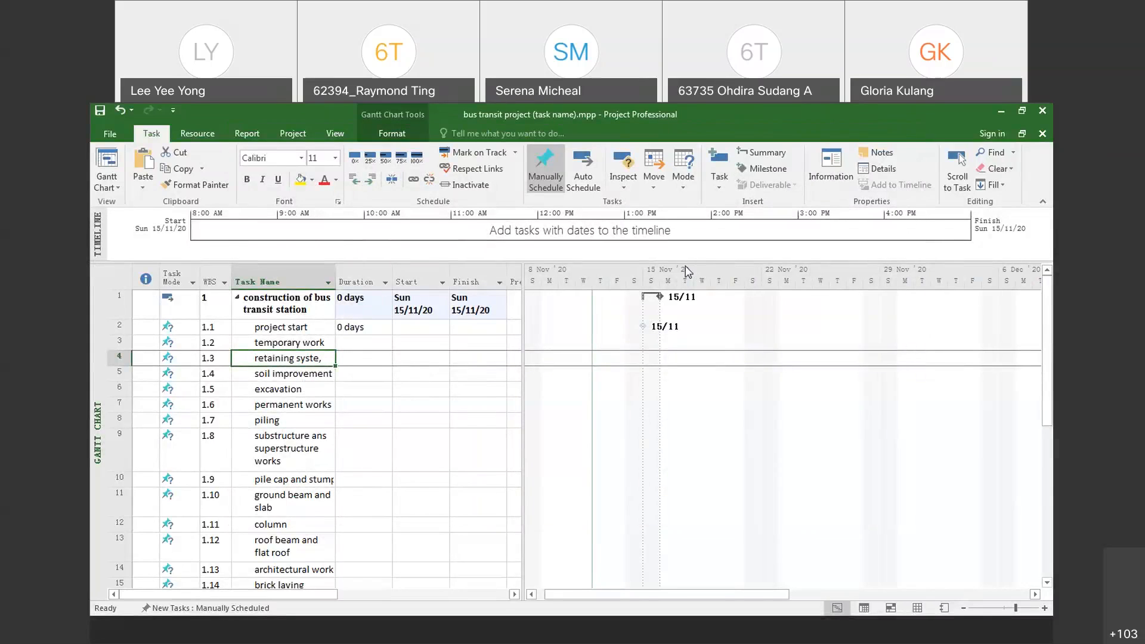
# - Indent retaining syste, soil improvement and excavation beneath temporary work, and widen the Task Name column
pyautogui.click(331, 370)
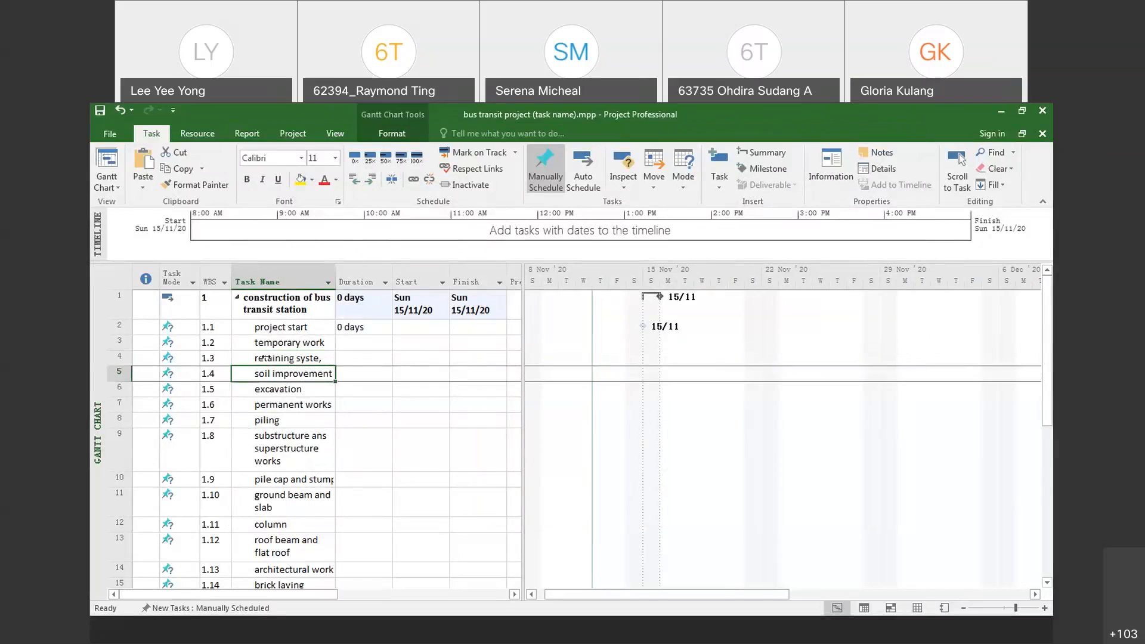
pyautogui.click(269, 344)
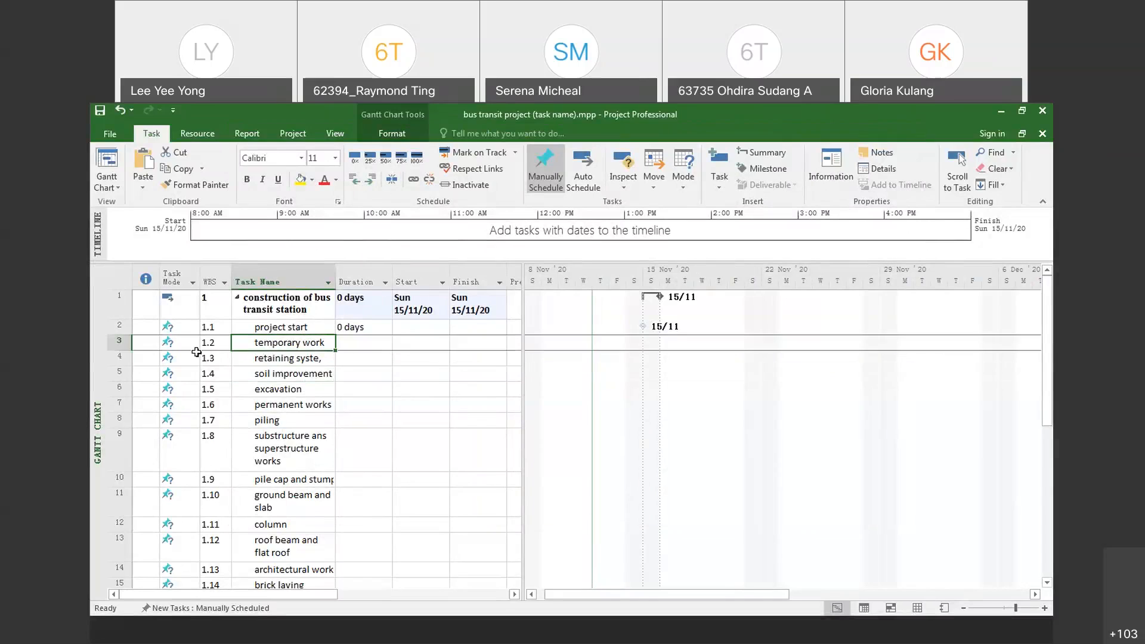
pyautogui.click(258, 359)
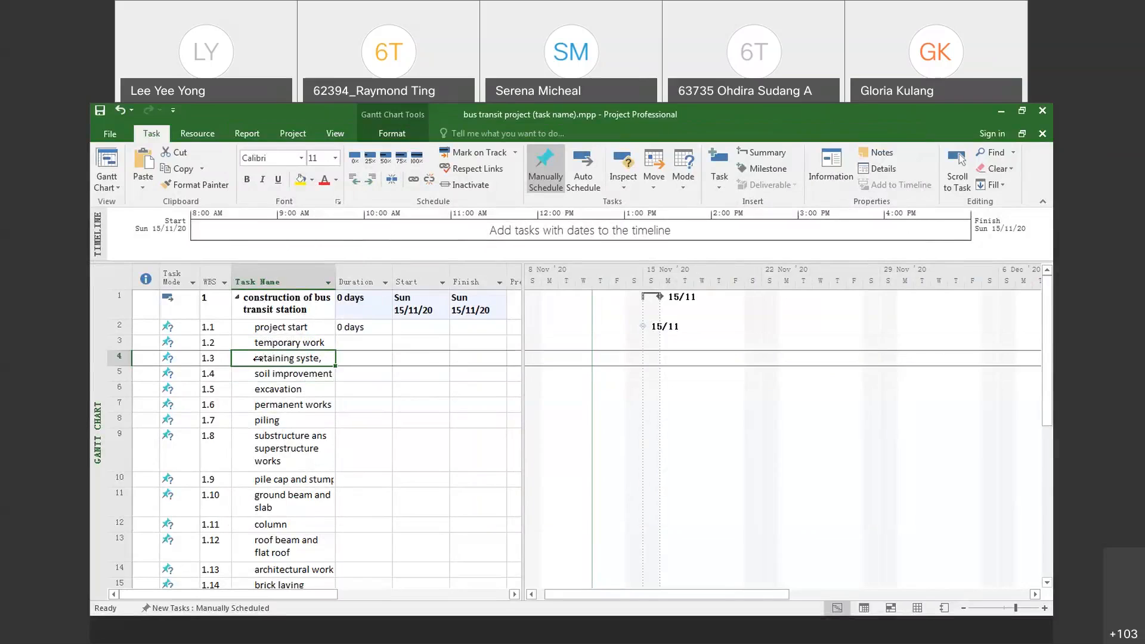
pyautogui.moveTo(258, 359); pyautogui.dragTo(262, 388)
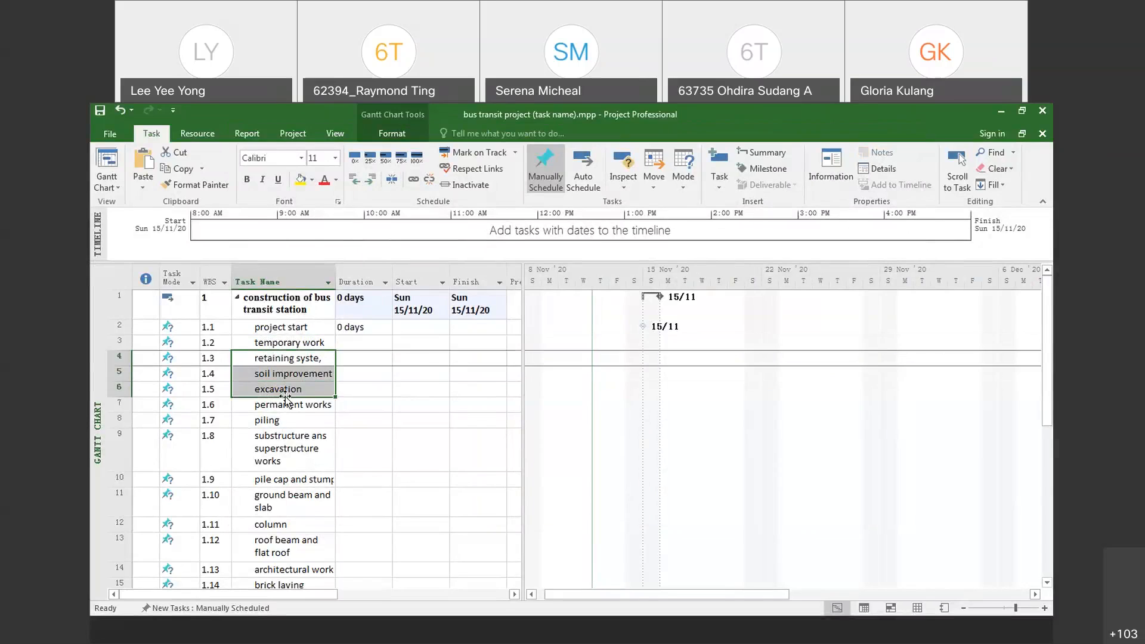
pyautogui.click(370, 182)
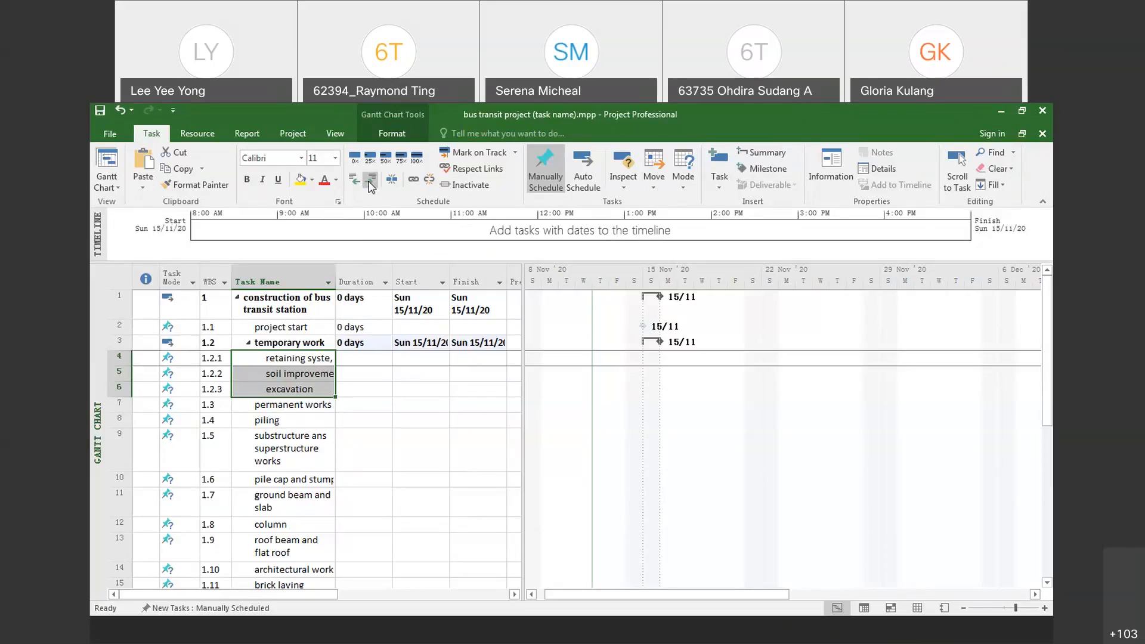
pyautogui.click(317, 410)
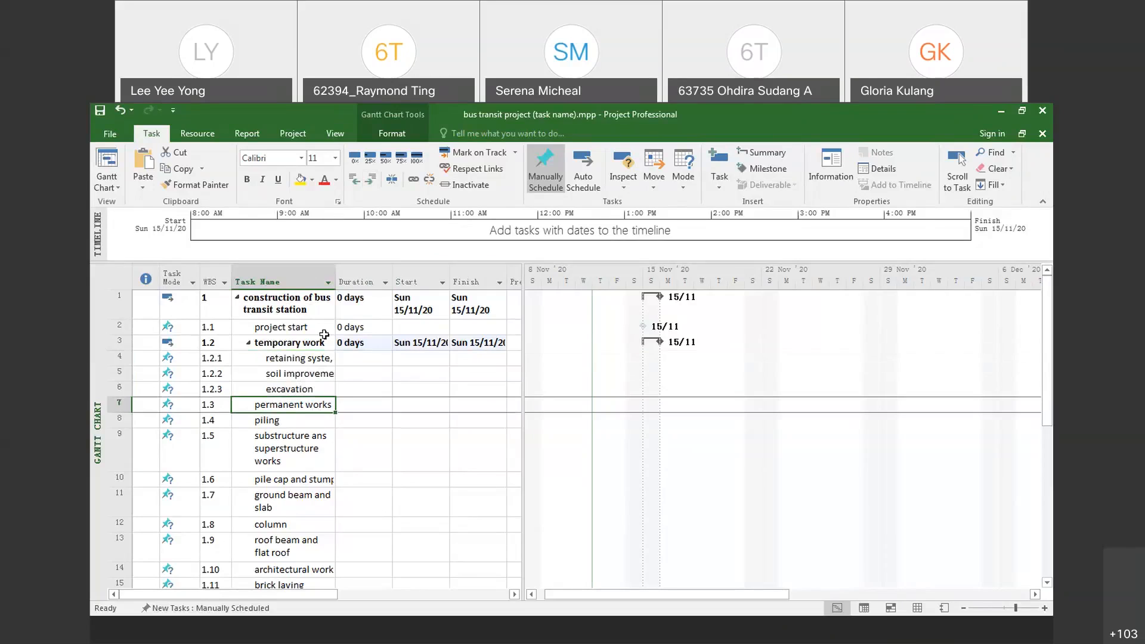
pyautogui.moveTo(335, 281); pyautogui.dragTo(360, 280)
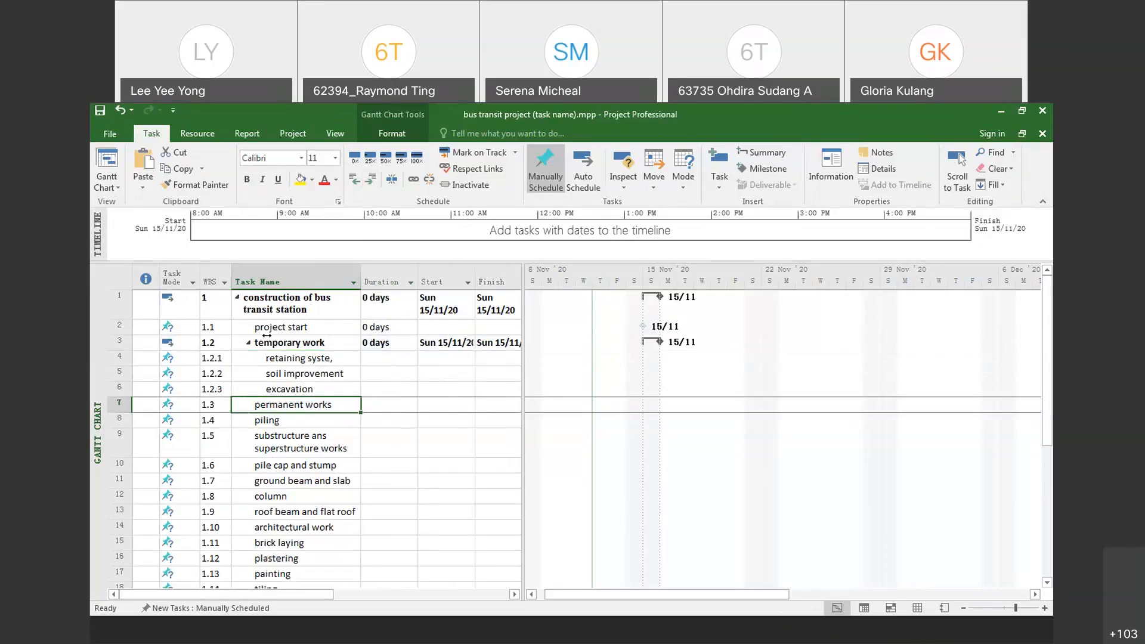
pyautogui.click(269, 421)
pyautogui.click(269, 405)
pyautogui.click(382, 636)
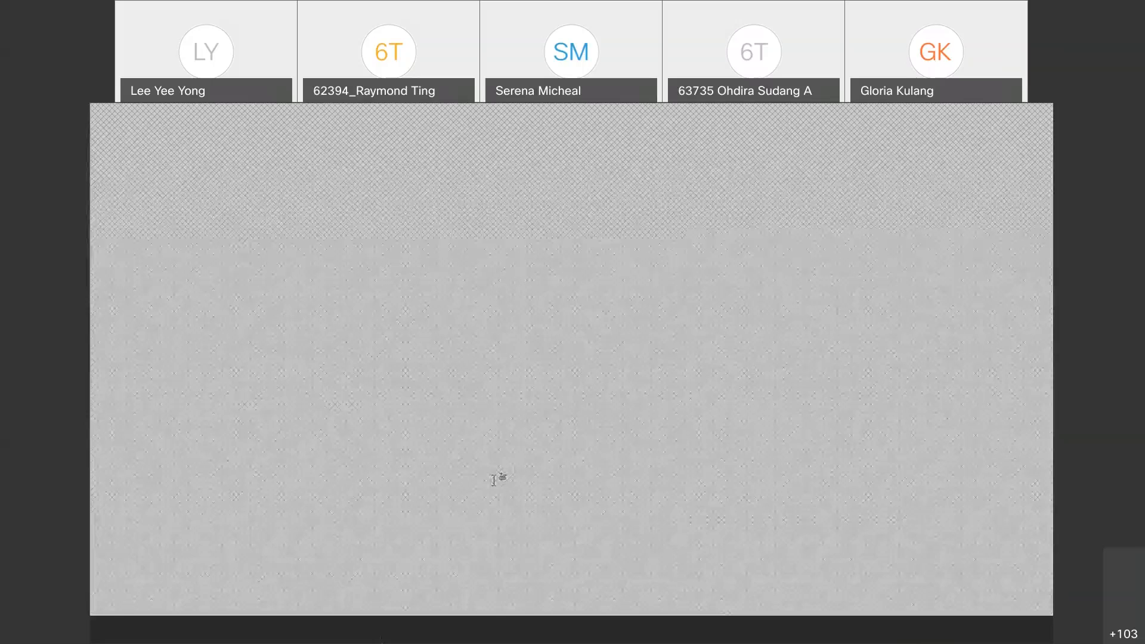
pyautogui.click(389, 623)
pyautogui.click(287, 430)
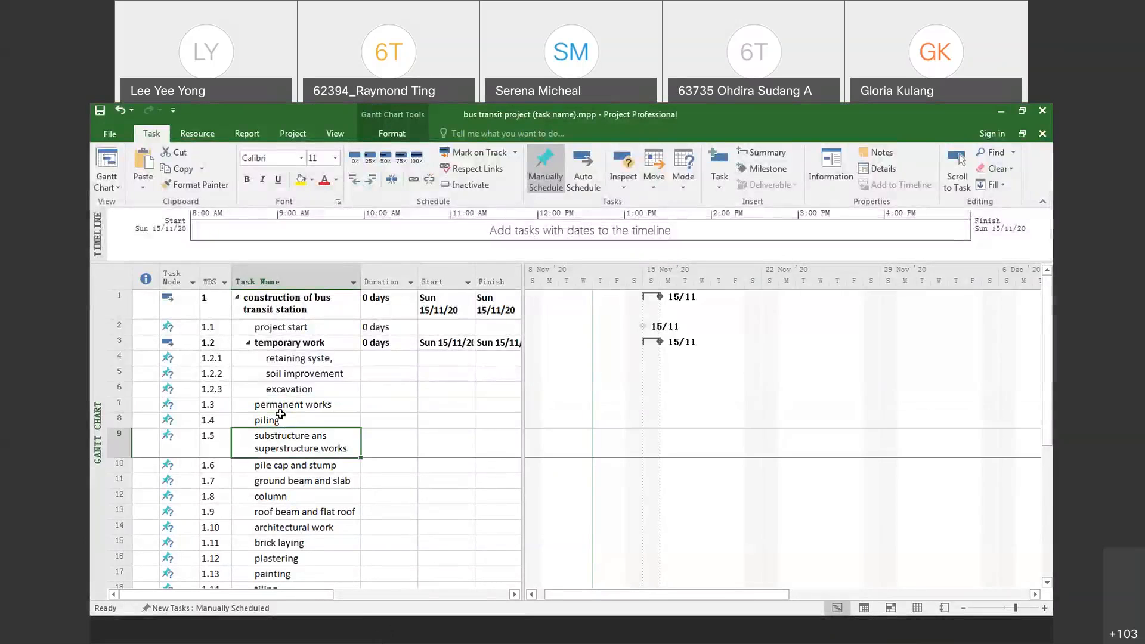
# - Indent all tasks from piling to access road beneath permanent works
pyautogui.moveTo(268, 420); pyautogui.dragTo(287, 454)
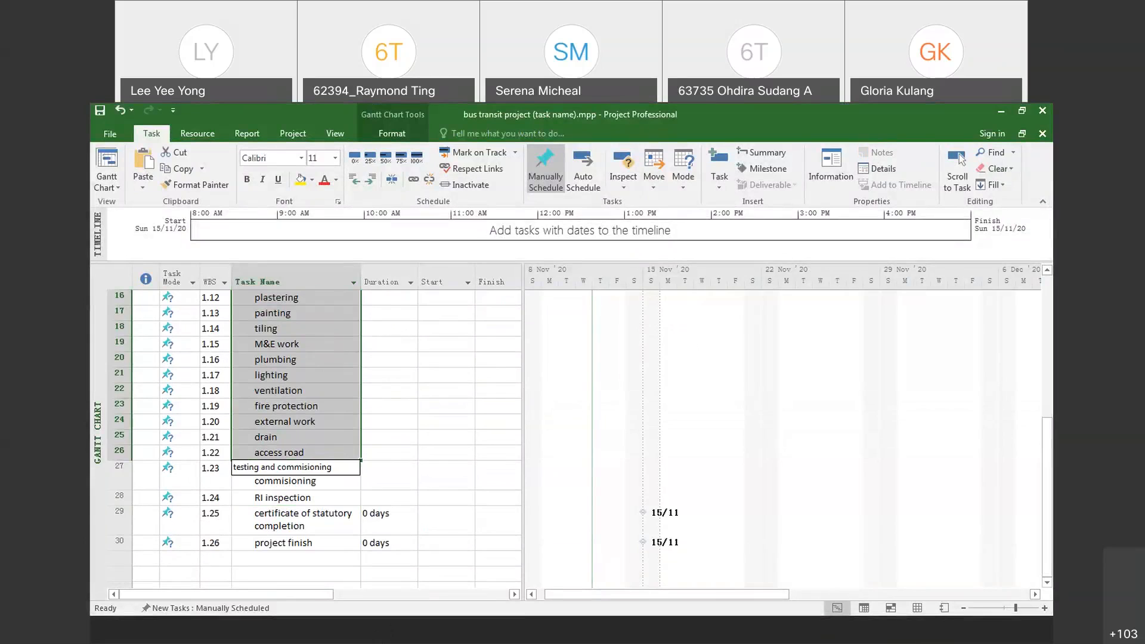
pyautogui.scroll(2, 318, 483)
pyautogui.scroll(3, 318, 483)
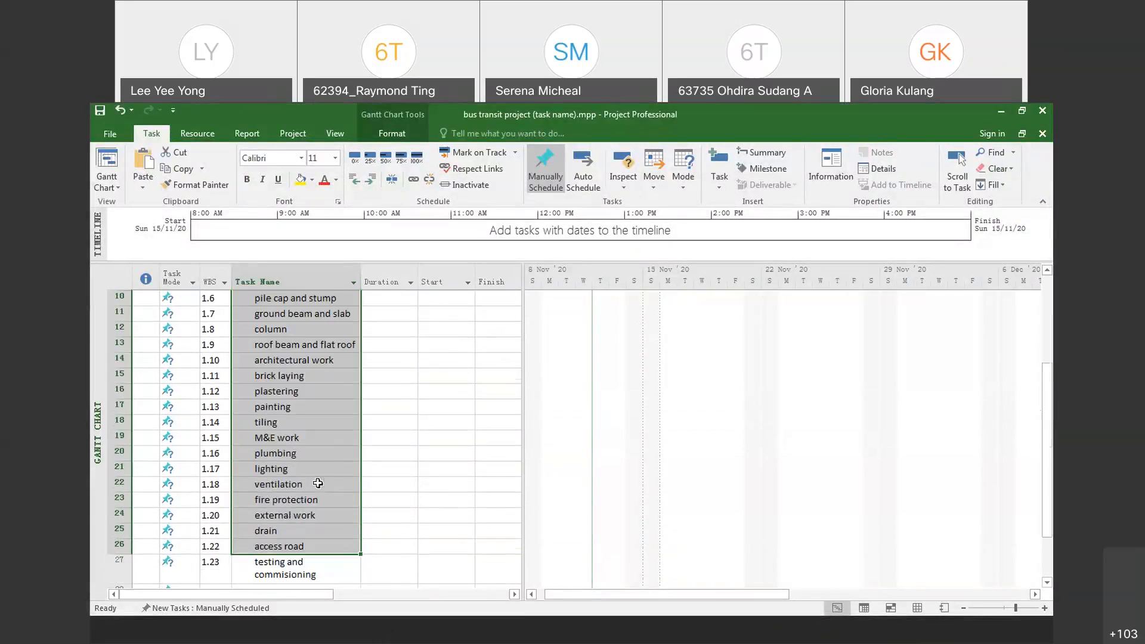
pyautogui.click(370, 180)
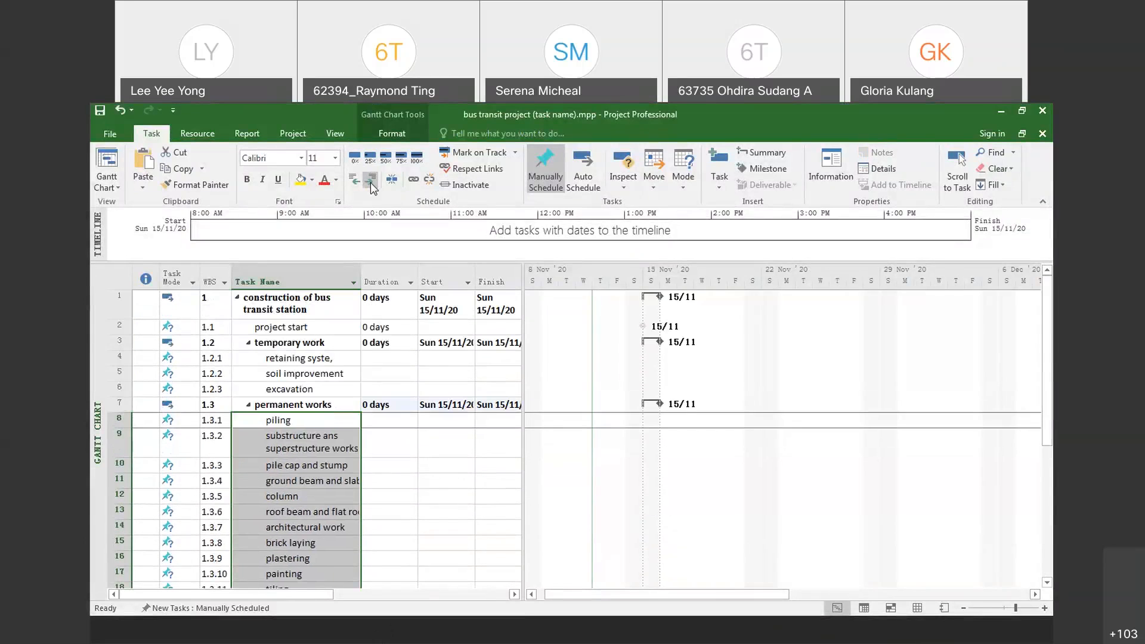
# - Indent the tasks from pile cap and stump to roof beam and flat roof beneath substructure ans superstructure works
pyautogui.click(316, 465)
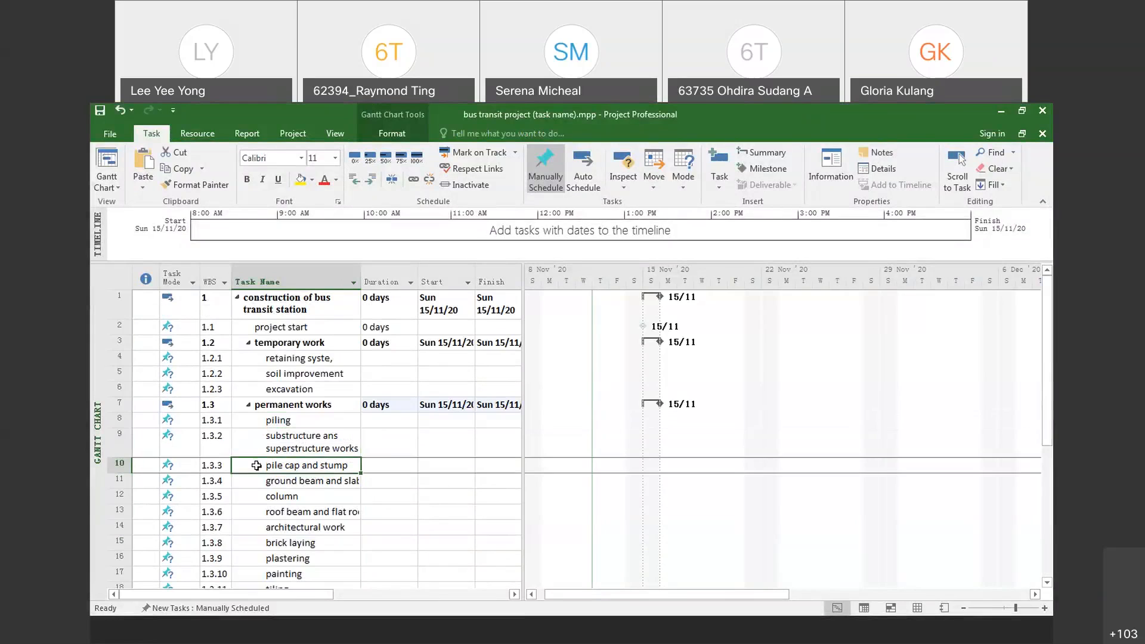
pyautogui.moveTo(256, 466); pyautogui.dragTo(253, 510)
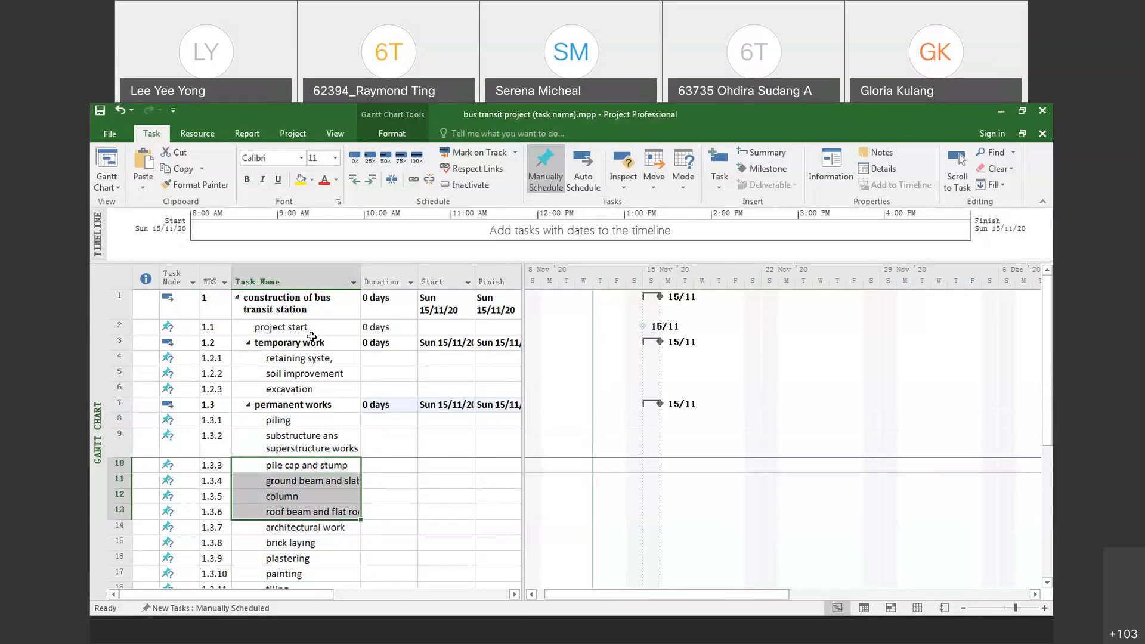
pyautogui.click(373, 182)
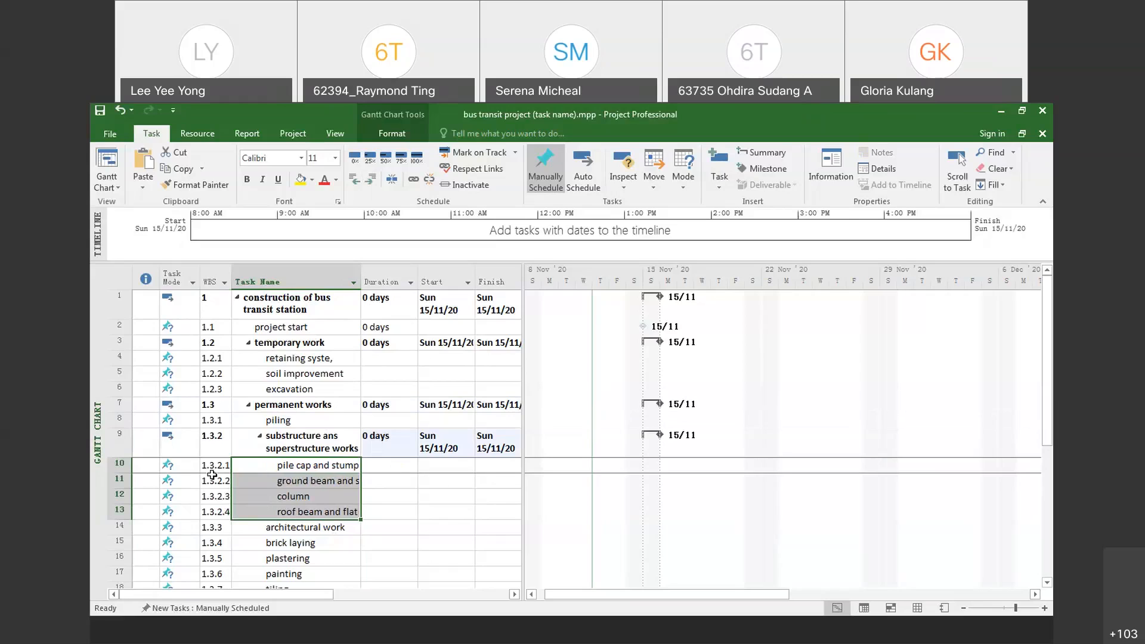
pyautogui.click(278, 512)
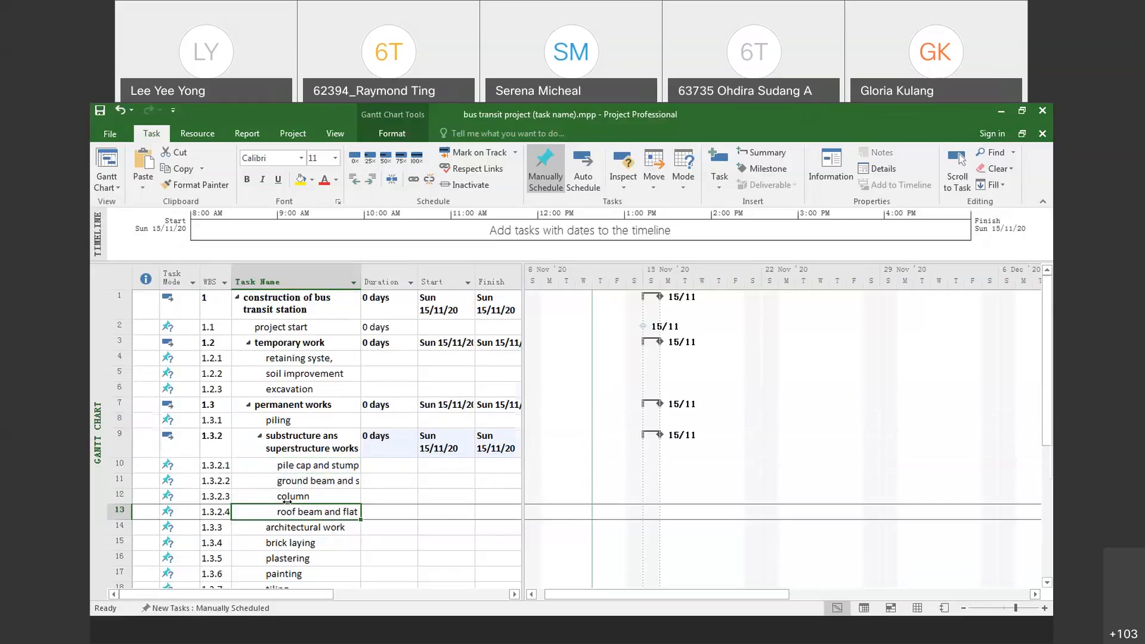
pyautogui.scroll(-1, 248, 304)
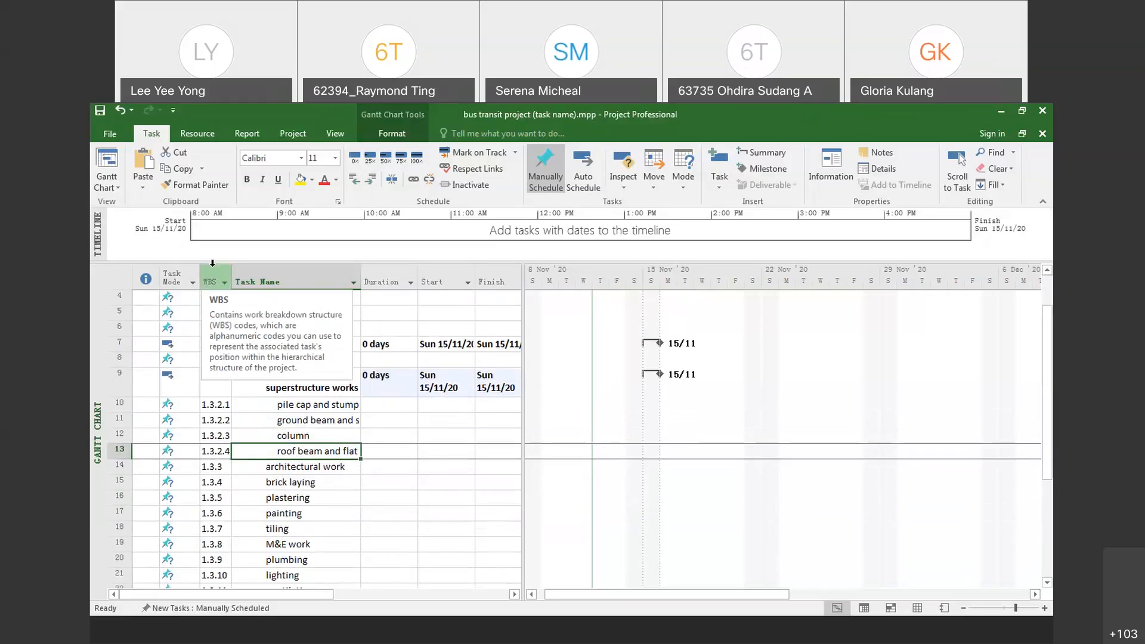
pyautogui.doubleClick(270, 454)
pyautogui.press('Escape')
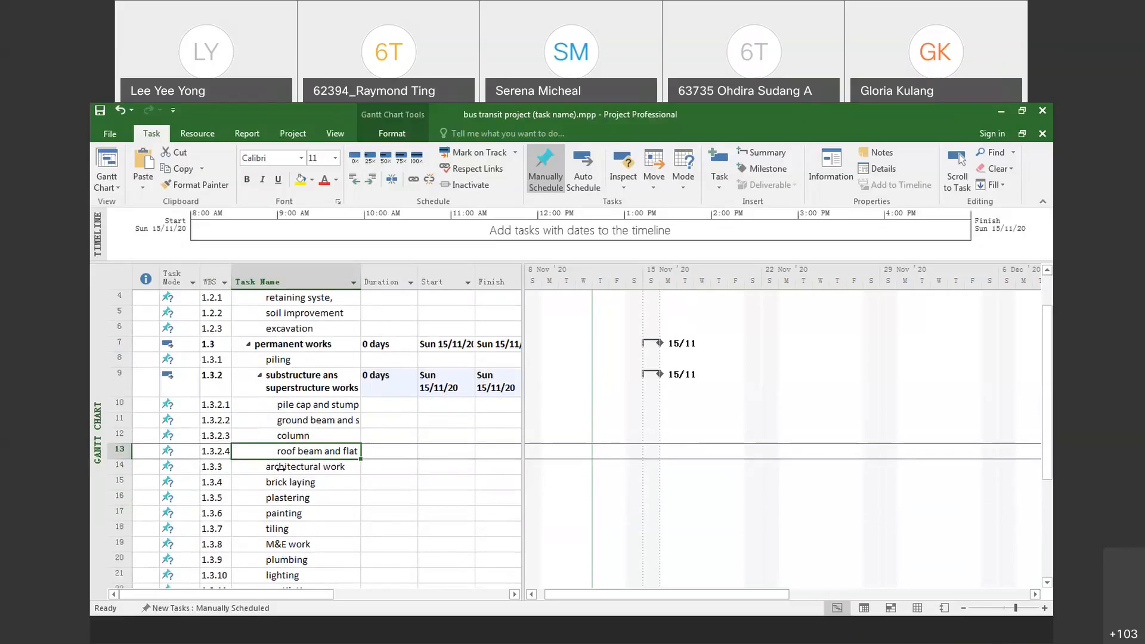
# - Indent brick laying, plastering, painting and tiling beneath architectural work
pyautogui.click(280, 467)
pyautogui.scroll(-1, 281, 466)
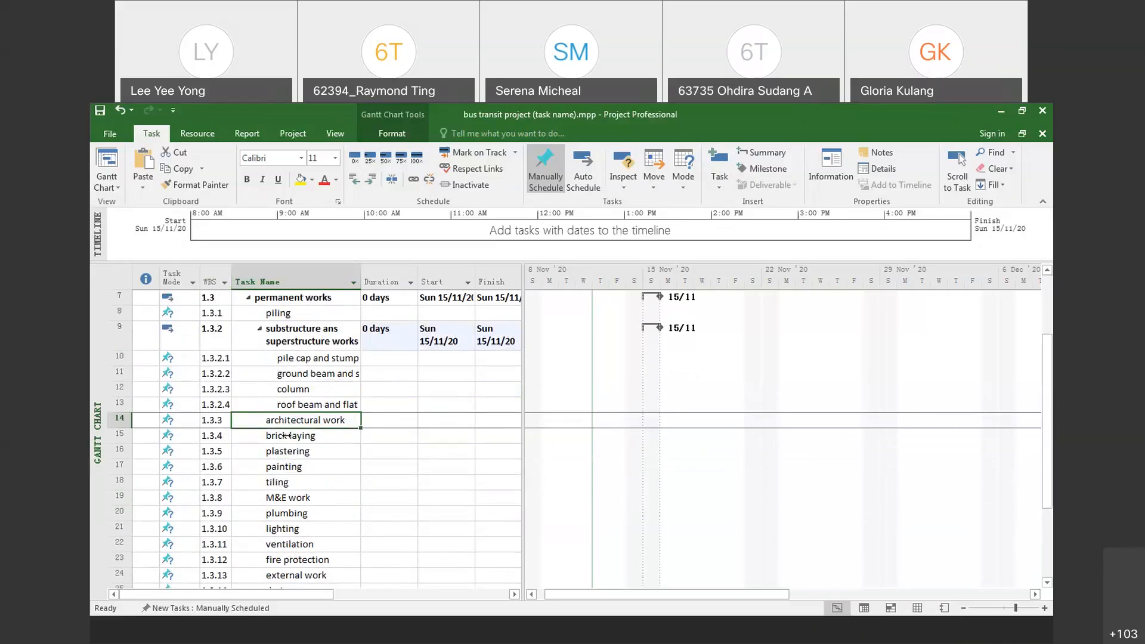
pyautogui.moveTo(286, 435); pyautogui.dragTo(286, 480)
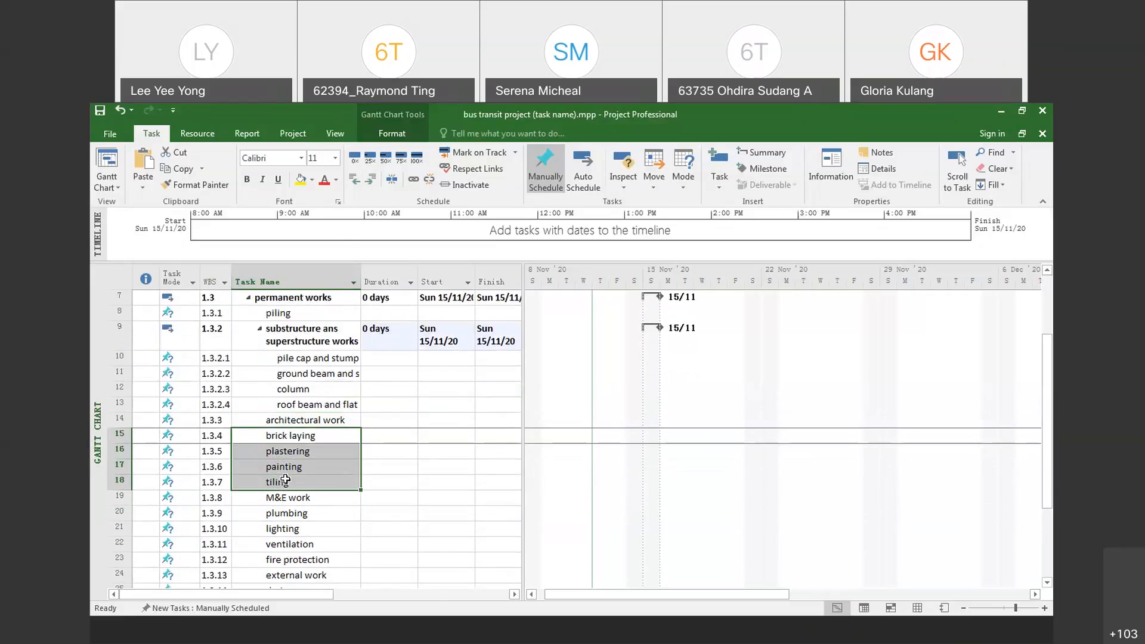
pyautogui.click(369, 180)
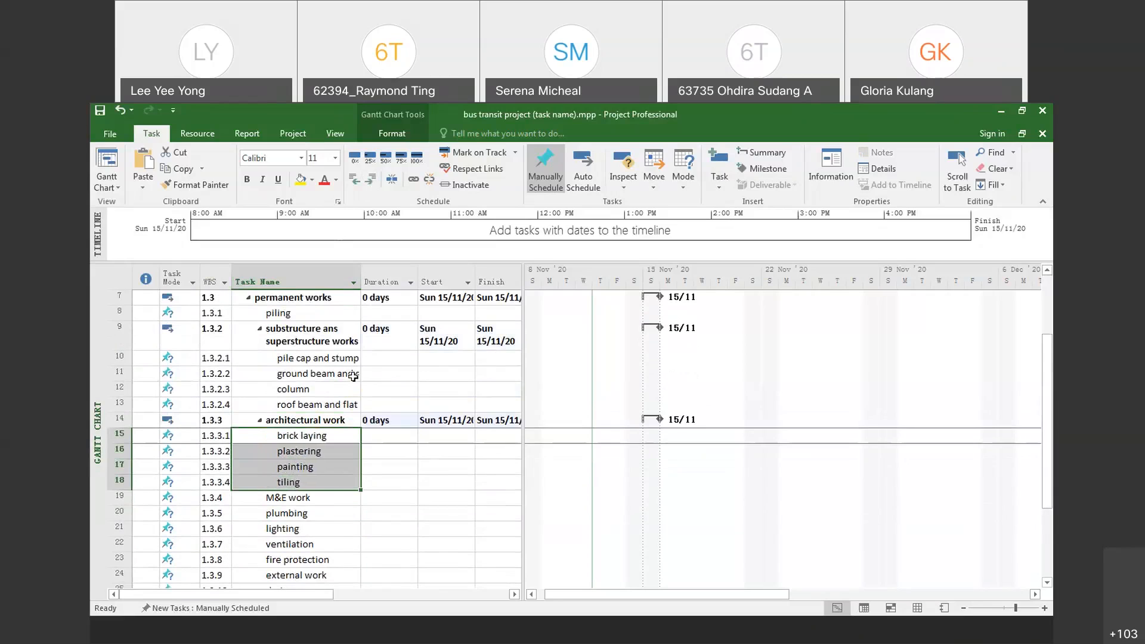
# - Indent plumbing, lighting, ventilation and fire protection beneath M&E work
pyautogui.scroll(-1, 299, 460)
pyautogui.click(299, 456)
pyautogui.moveTo(298, 457); pyautogui.dragTo(292, 493)
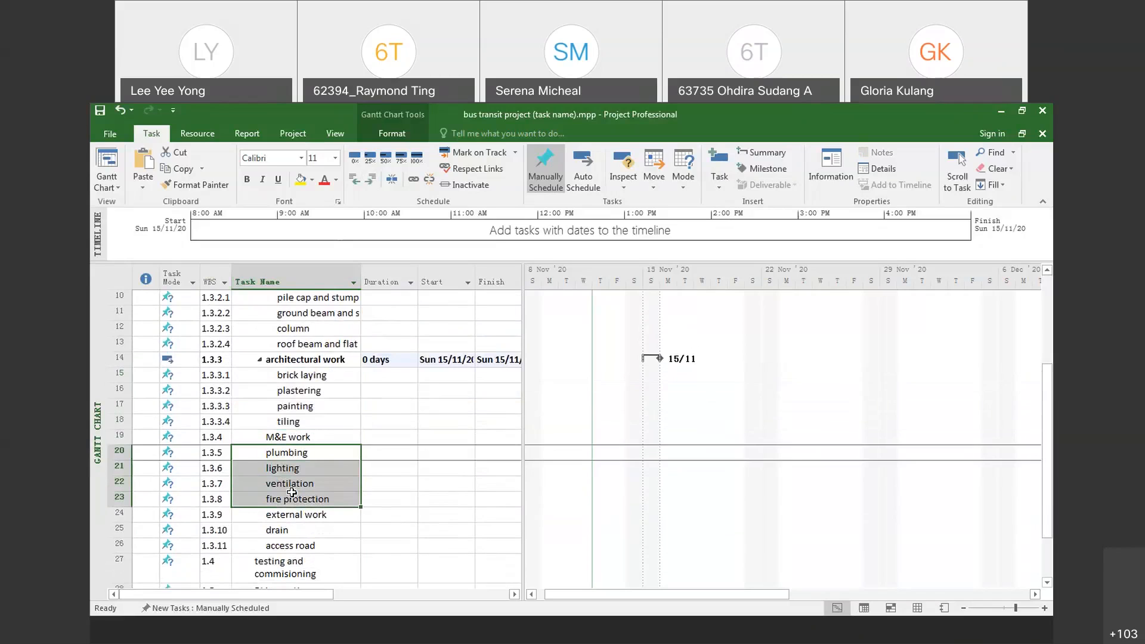
pyautogui.click(370, 179)
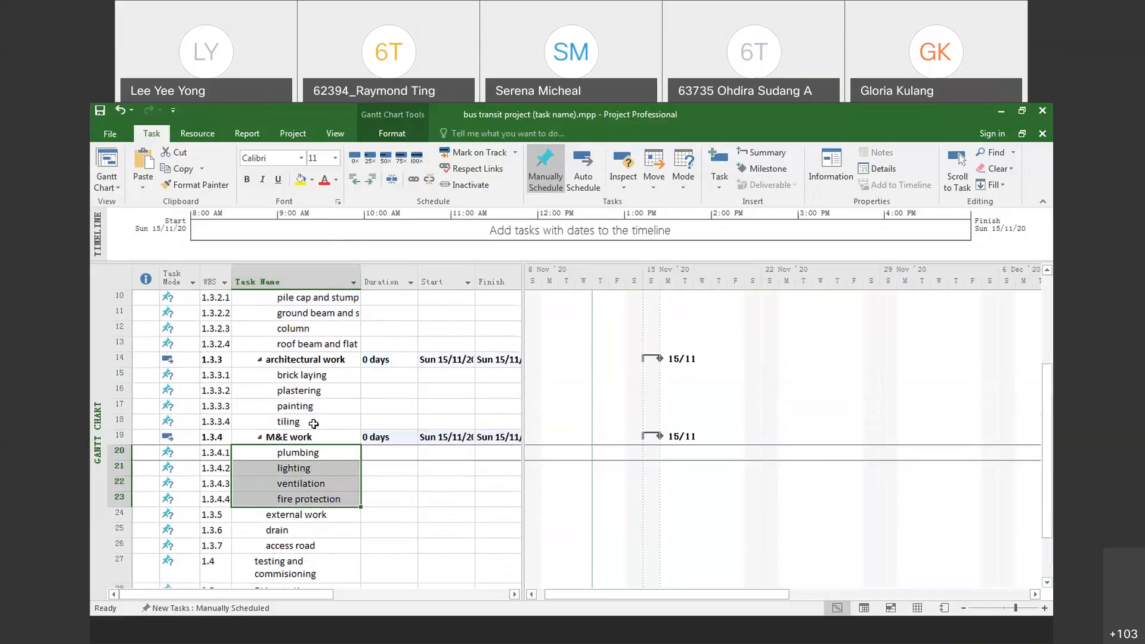
# - Group drain and access road under a newly inserted summary task named "external work"
pyautogui.scroll(-1, 293, 479)
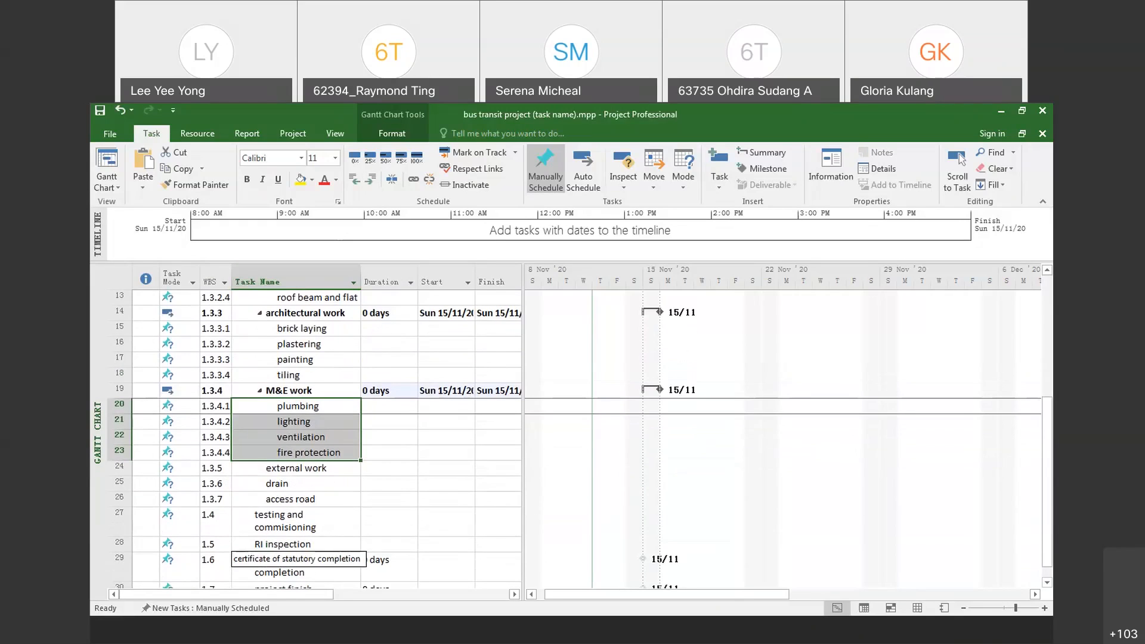
pyautogui.click(292, 483)
pyautogui.click(322, 517)
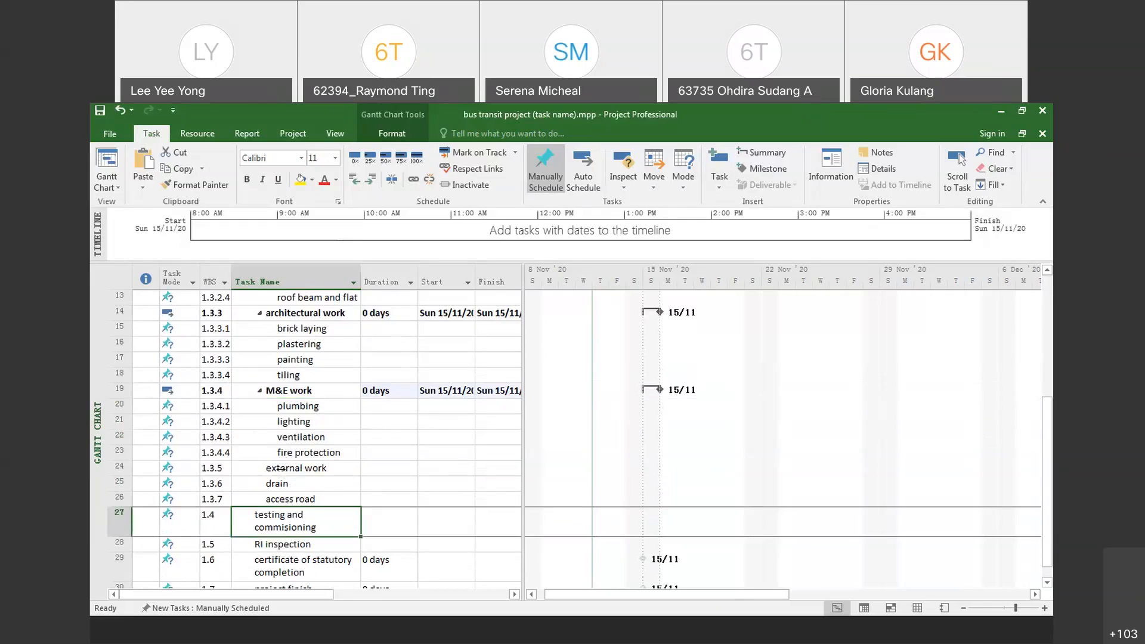
pyautogui.moveTo(281, 483); pyautogui.dragTo(281, 498)
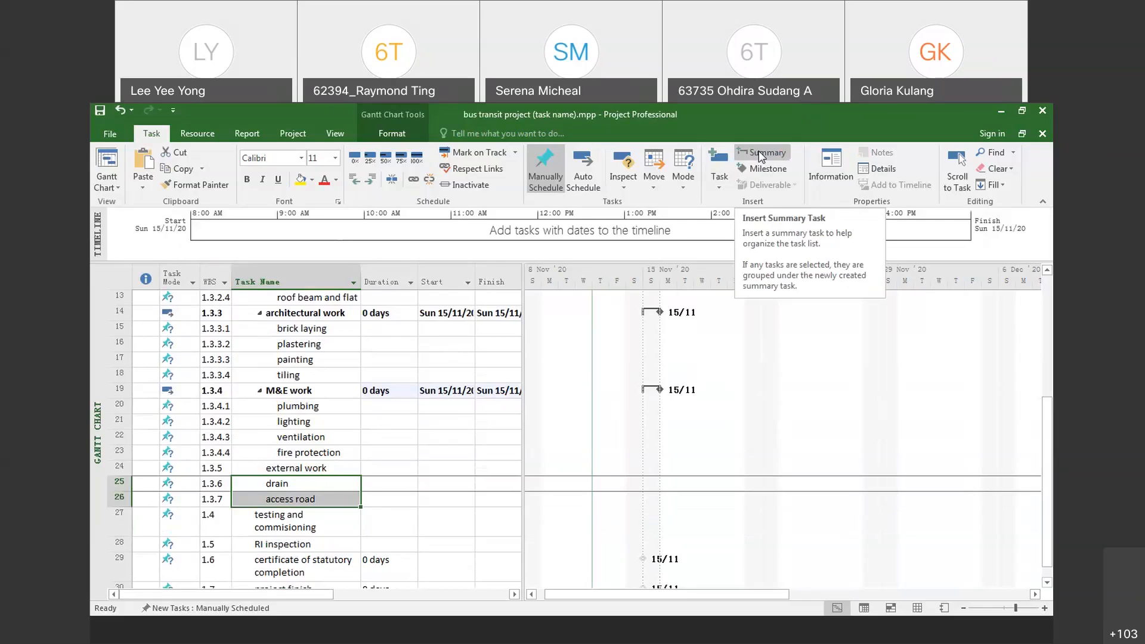
pyautogui.click(320, 515)
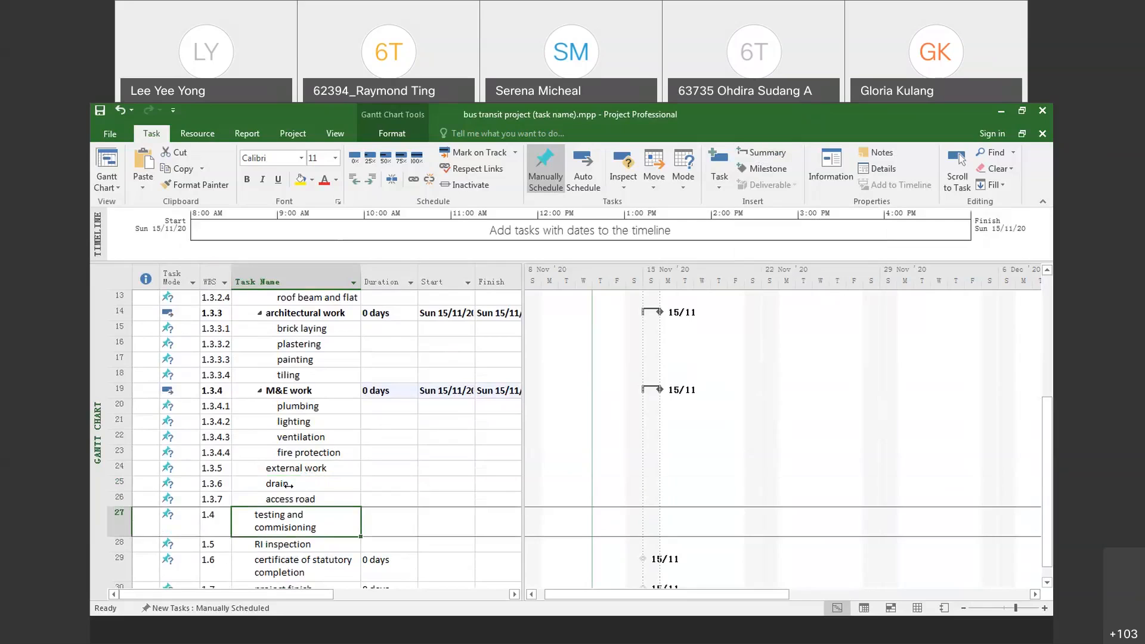
pyautogui.moveTo(289, 485); pyautogui.dragTo(289, 498)
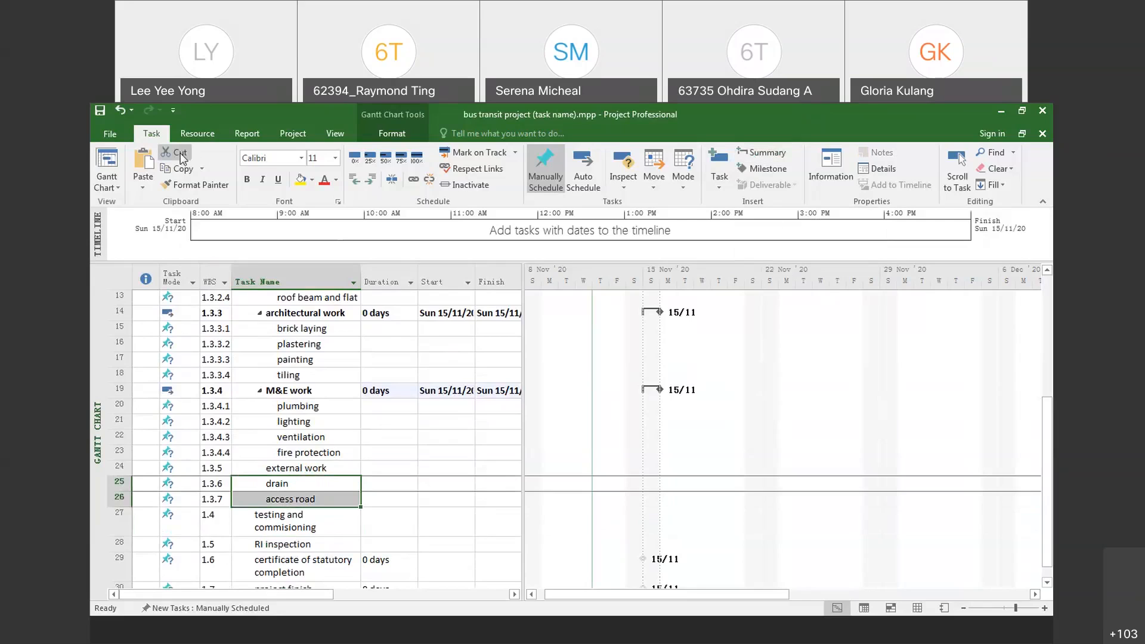
pyautogui.click(771, 154)
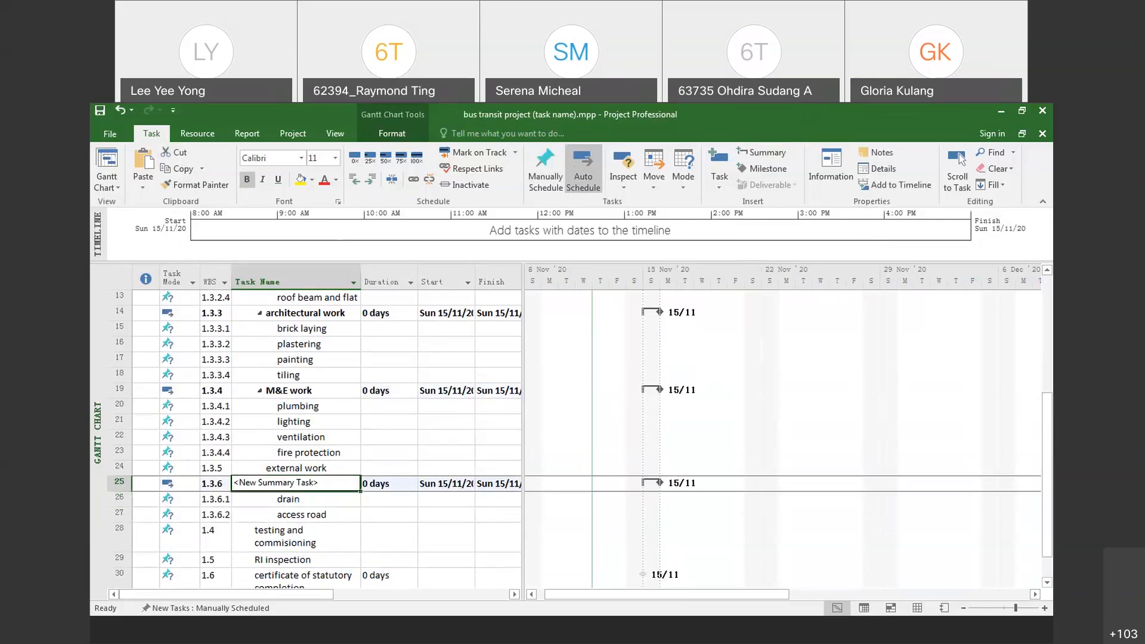
pyautogui.write('external work')
pyautogui.press('BackSpace')
pyautogui.click(338, 492)
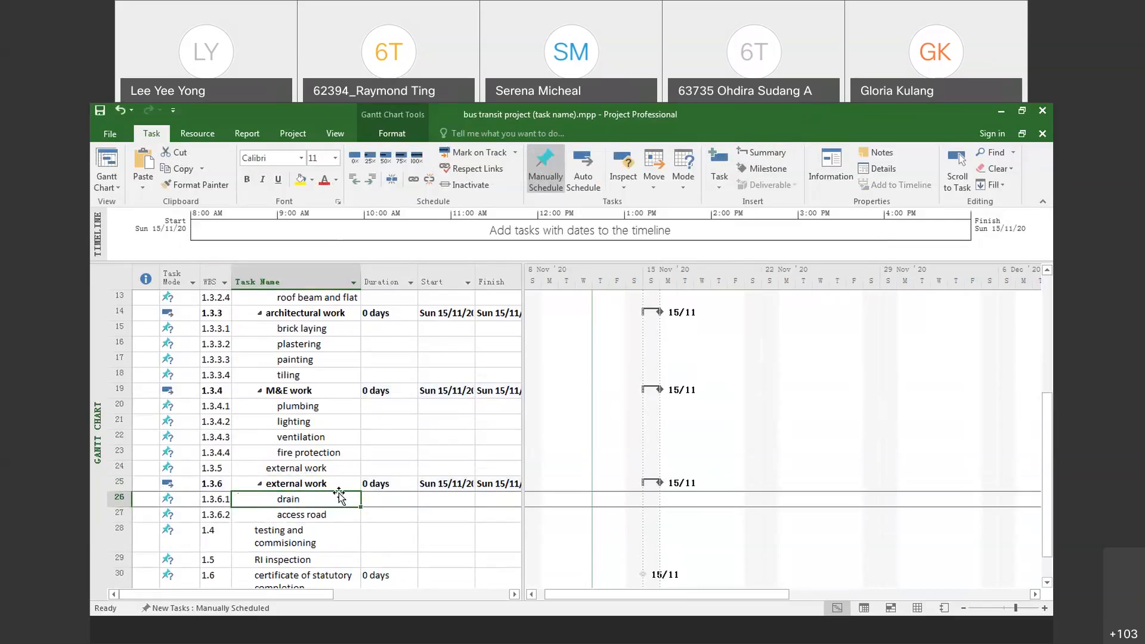
# - Delete the original external work task that has no subtasks, directly above the external work summary task
pyautogui.click(120, 468)
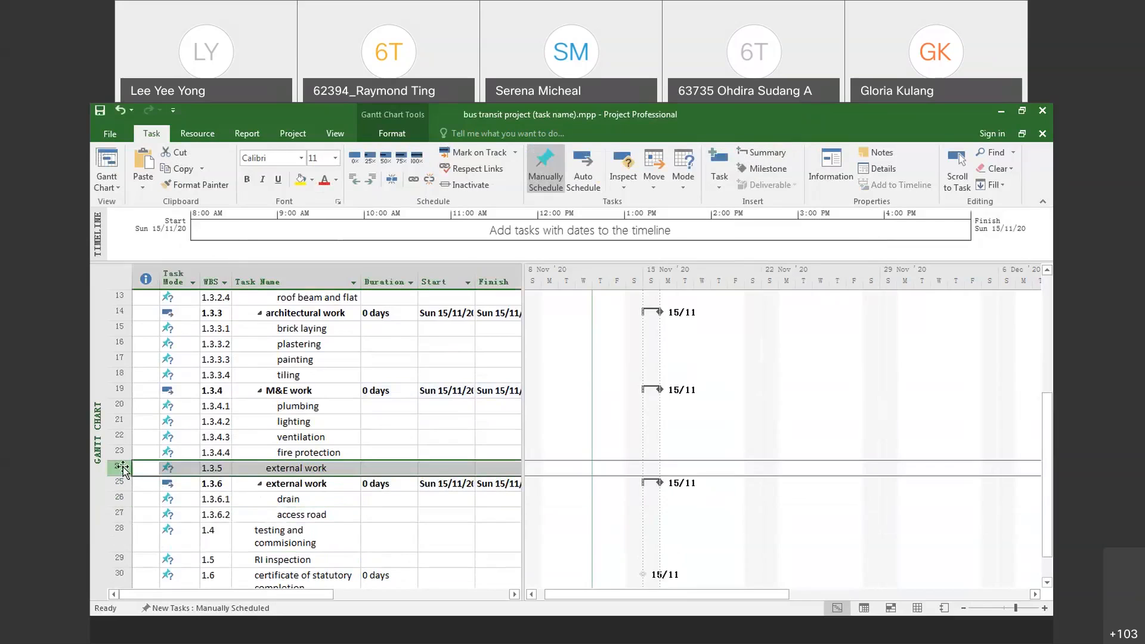
pyautogui.rightClick(125, 468)
pyautogui.click(165, 316)
pyautogui.press('Delete')
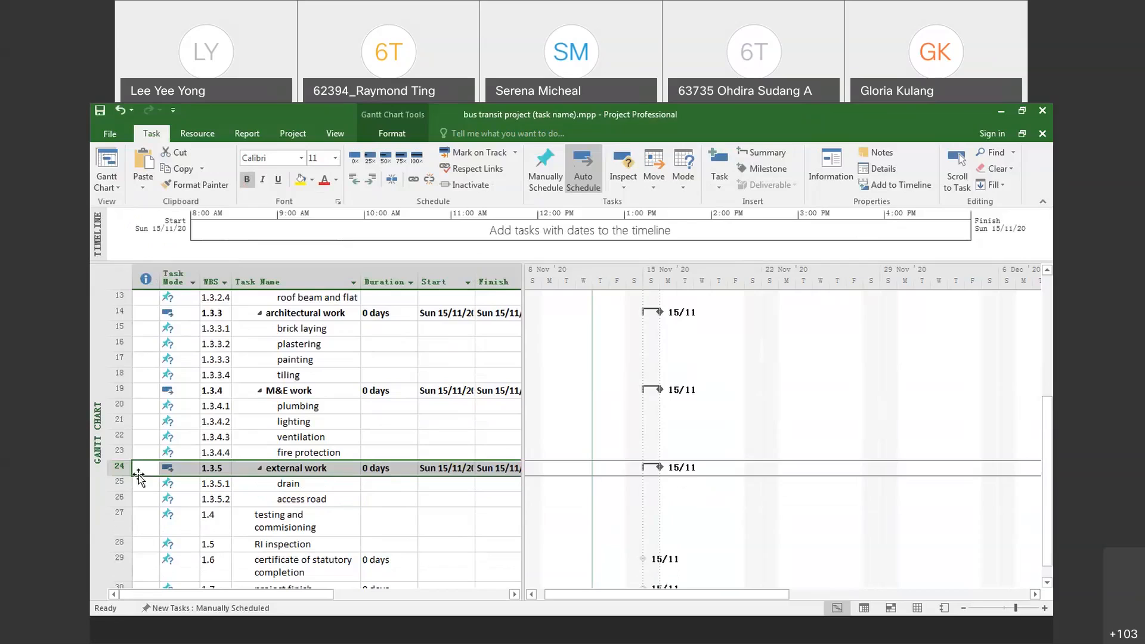
pyautogui.click(283, 499)
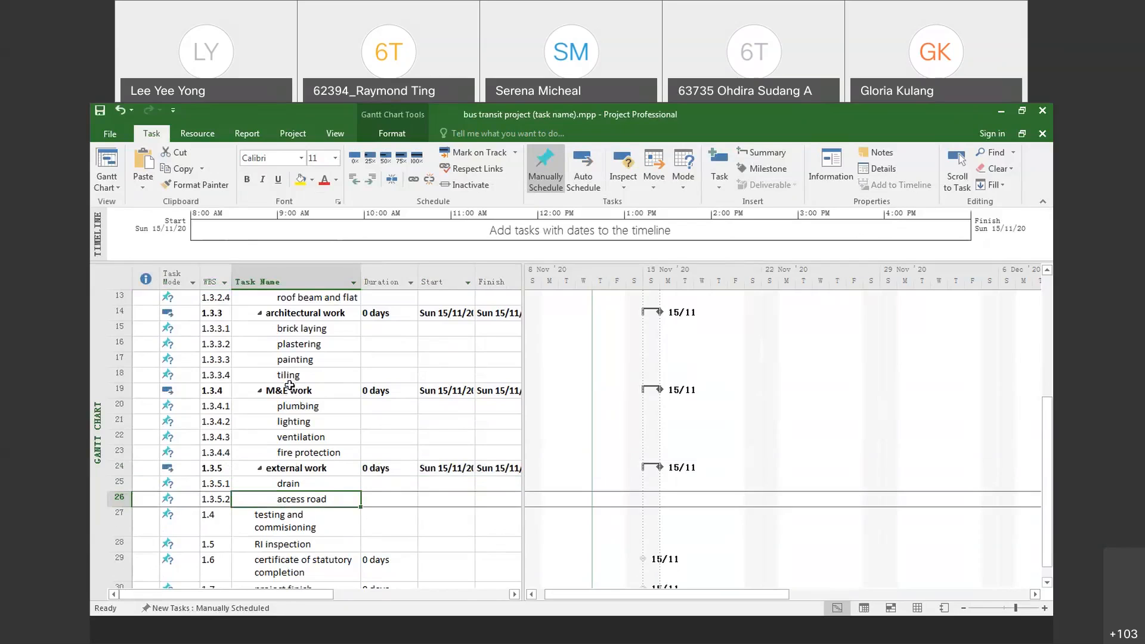
# - Try grouping RI inspection and certificate of statutory completion under a new summary task, and undo the insertion
pyautogui.scroll(4, 289, 385)
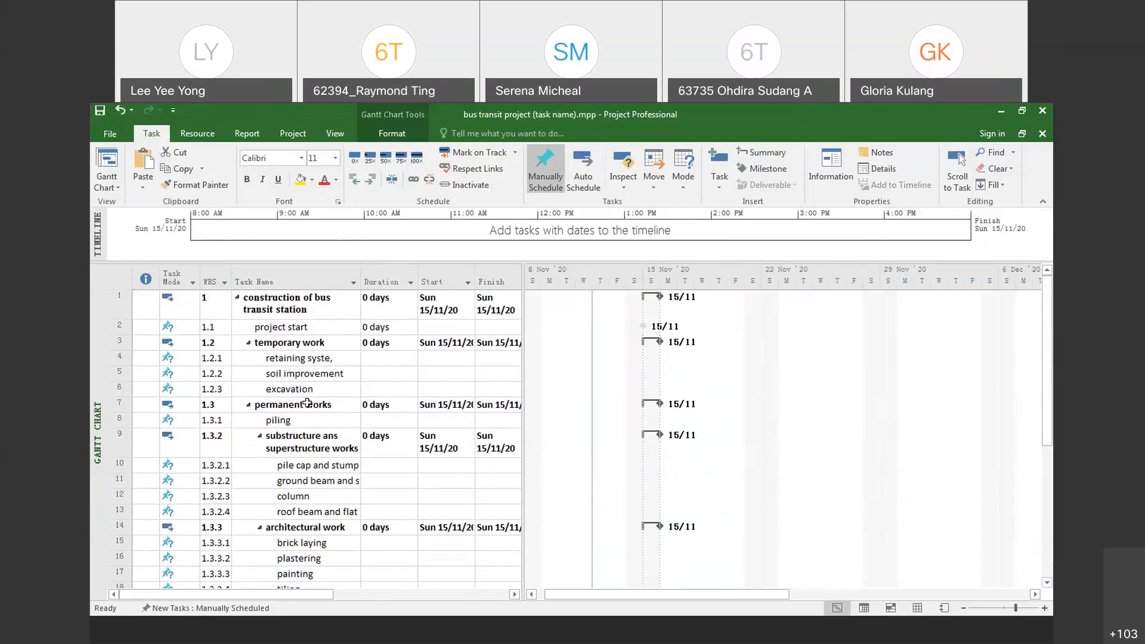
pyautogui.scroll(-5, 313, 399)
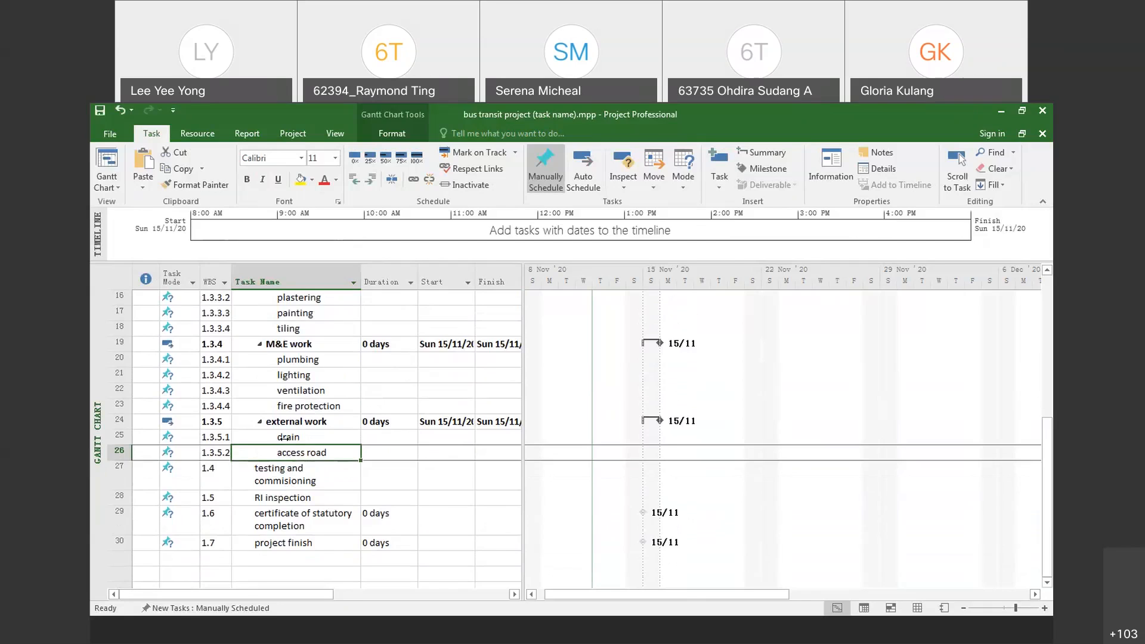
pyautogui.moveTo(282, 497); pyautogui.dragTo(280, 514)
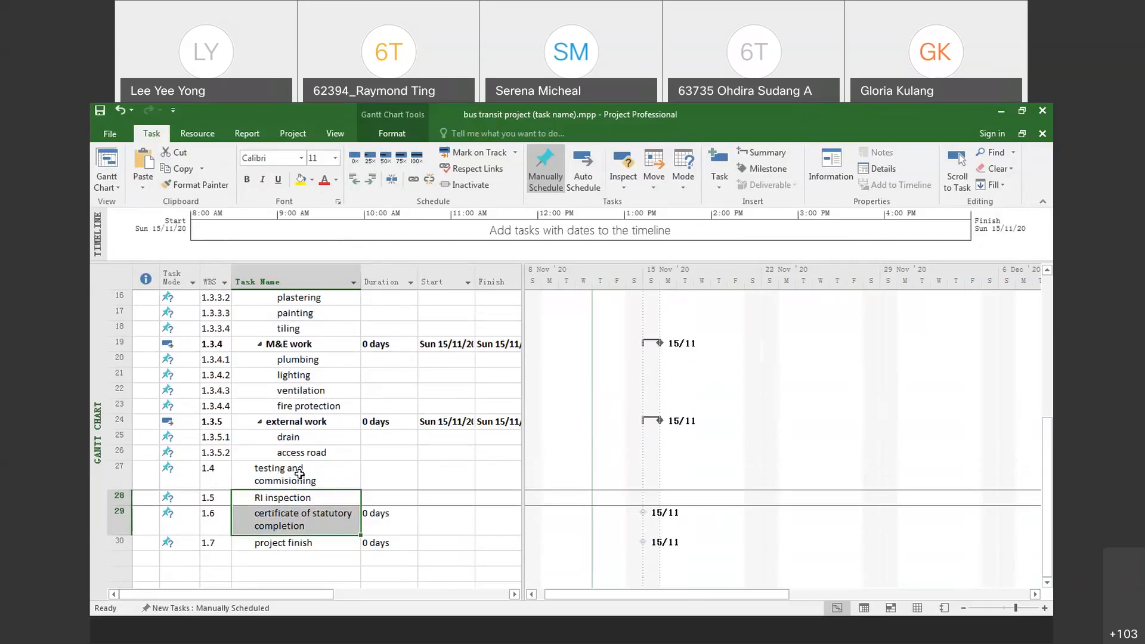
pyautogui.click(749, 156)
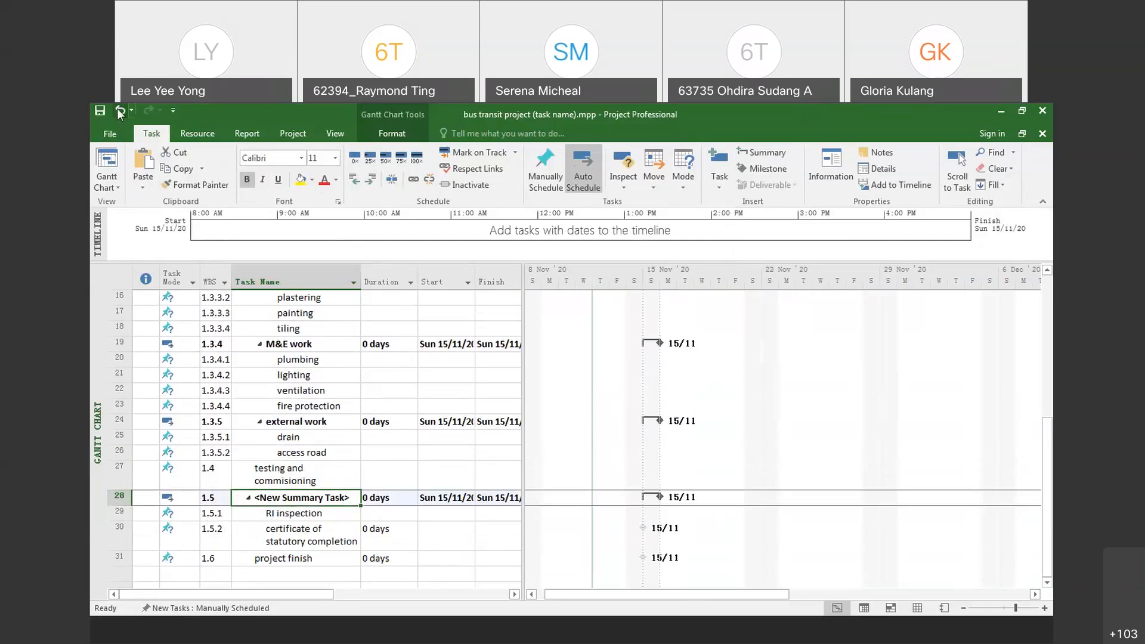
pyautogui.hotkey('ctrl', 'z')
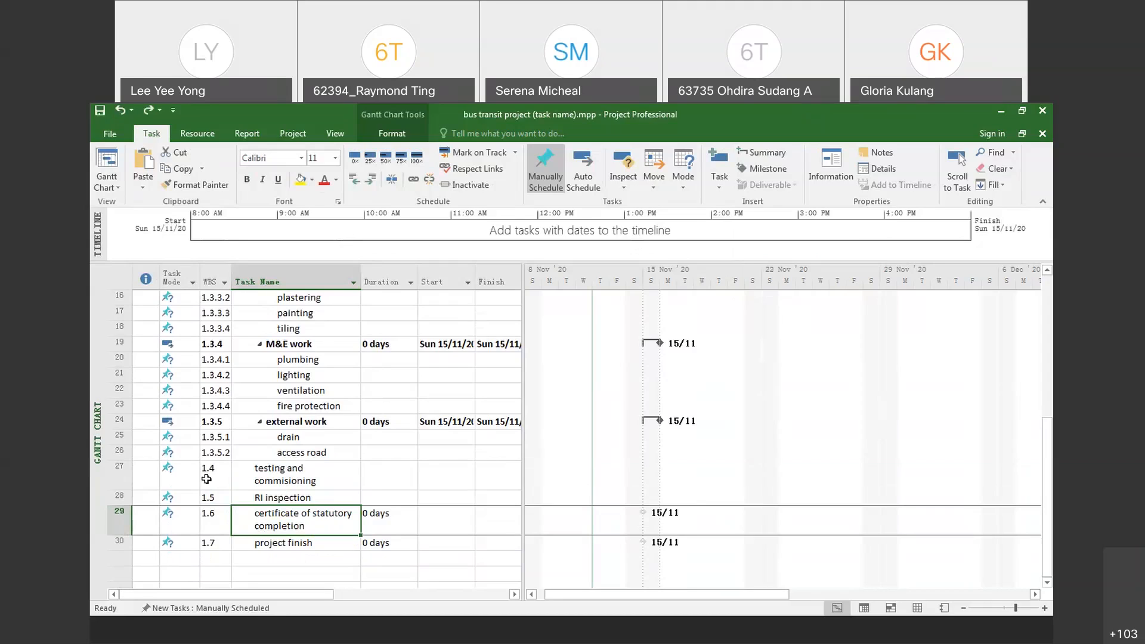
# - Indent RI inspection and certificate of statutory completion beneath testing and commisioning
pyautogui.moveTo(255, 500); pyautogui.dragTo(256, 518)
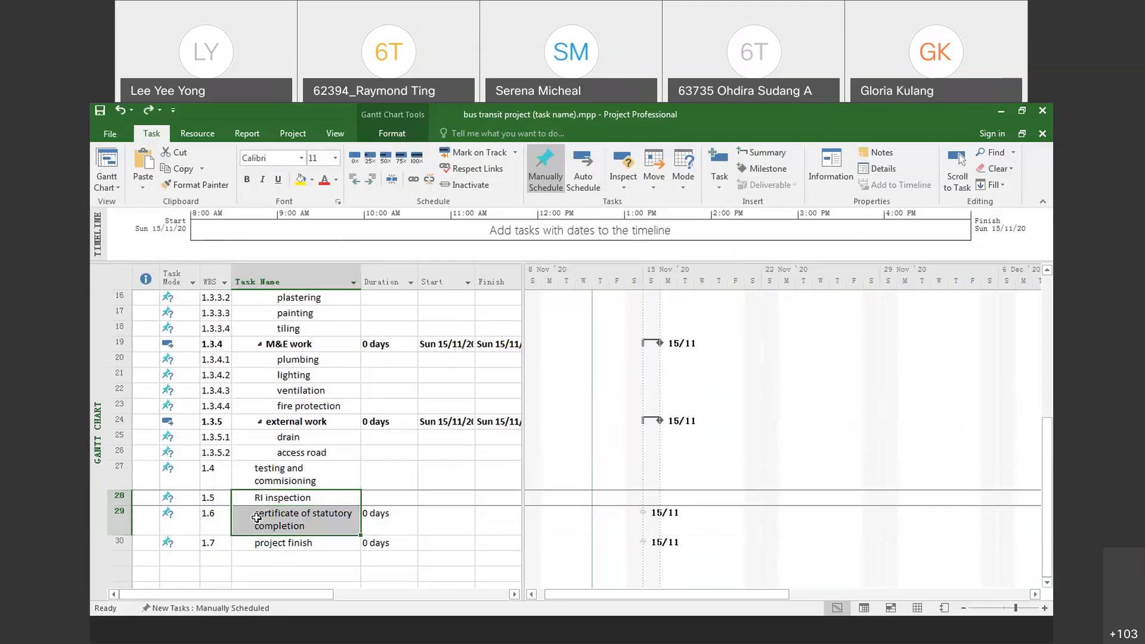
pyautogui.click(371, 180)
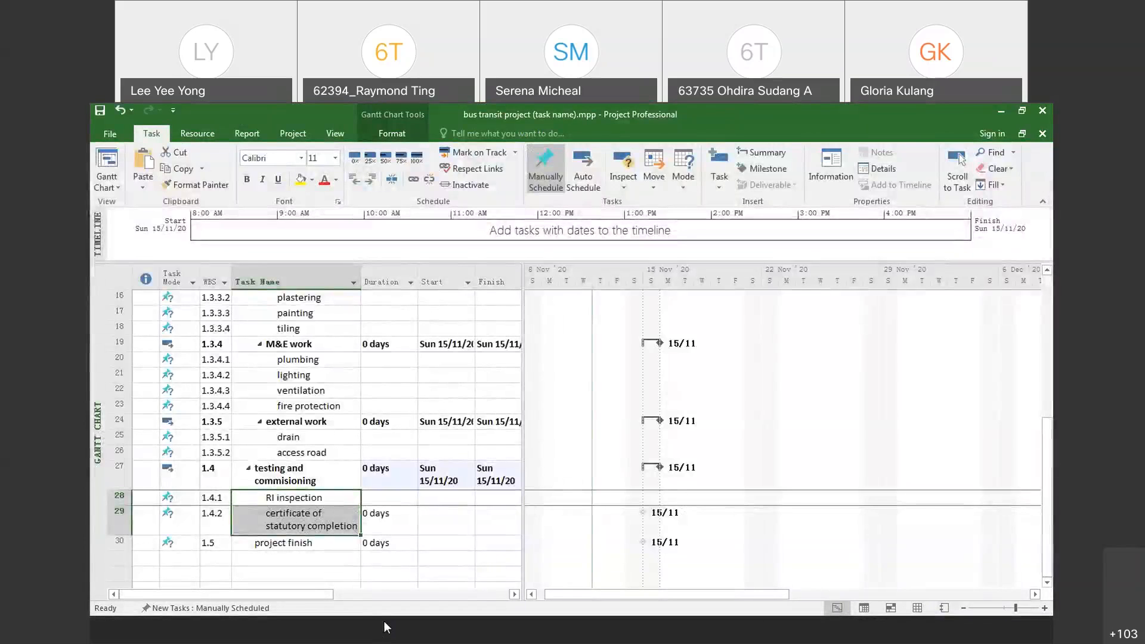
pyautogui.click(331, 561)
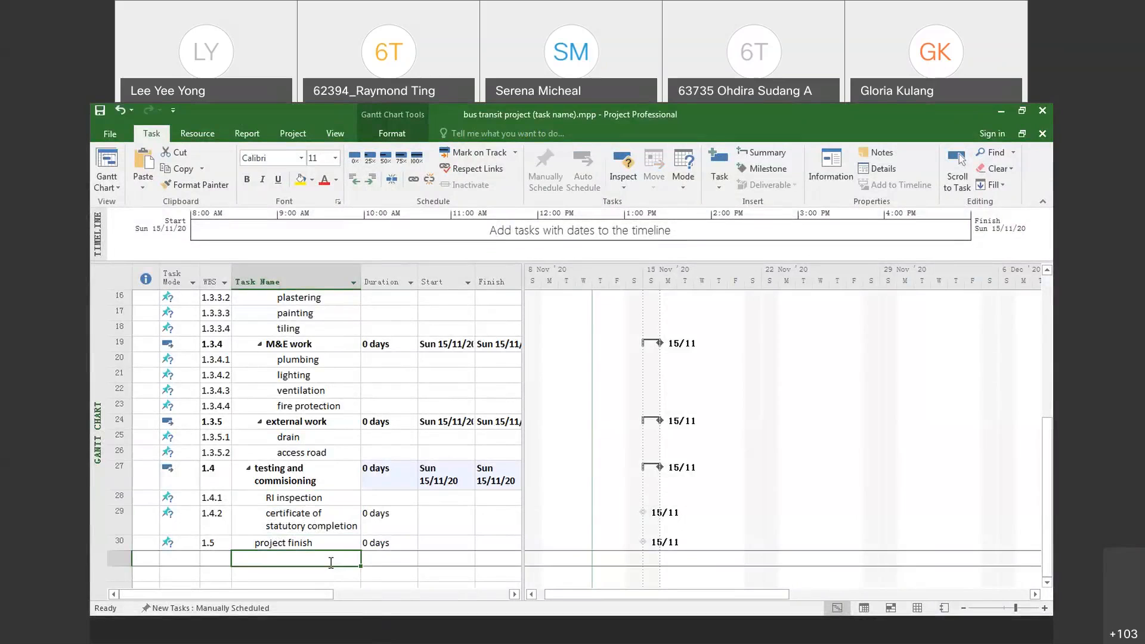
pyautogui.scroll(1, 320, 504)
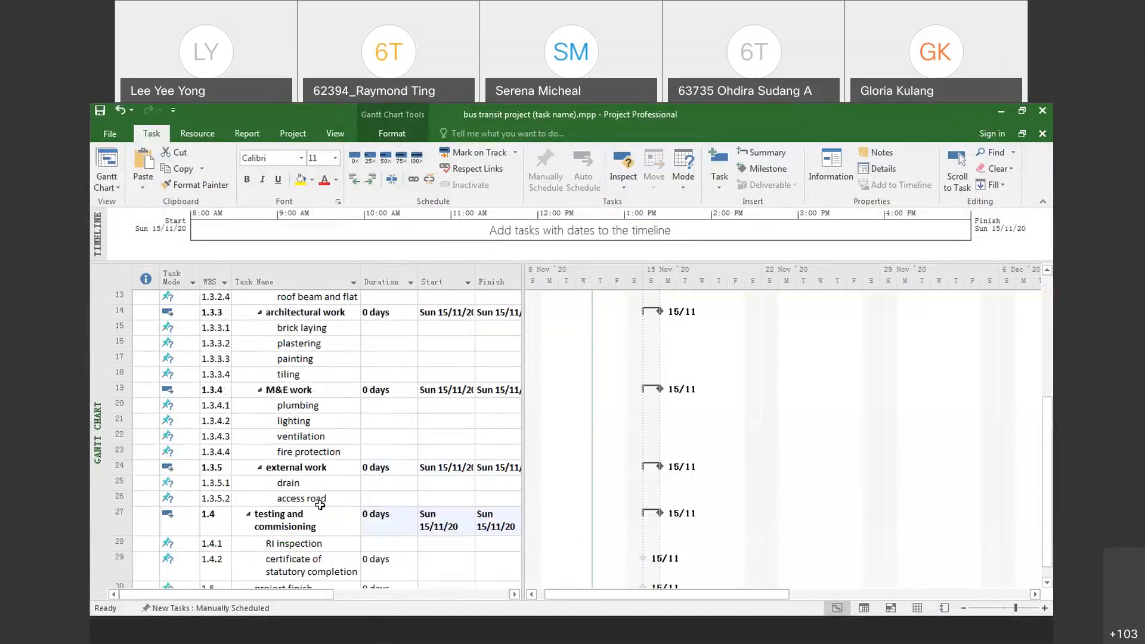
pyautogui.scroll(4, 320, 504)
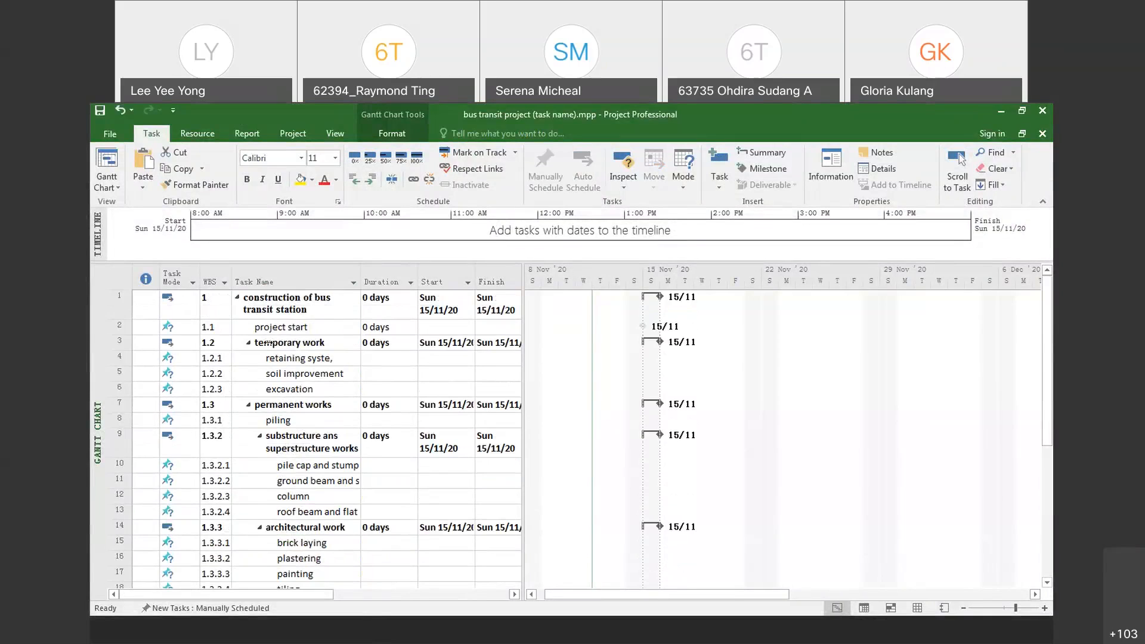
pyautogui.click(283, 404)
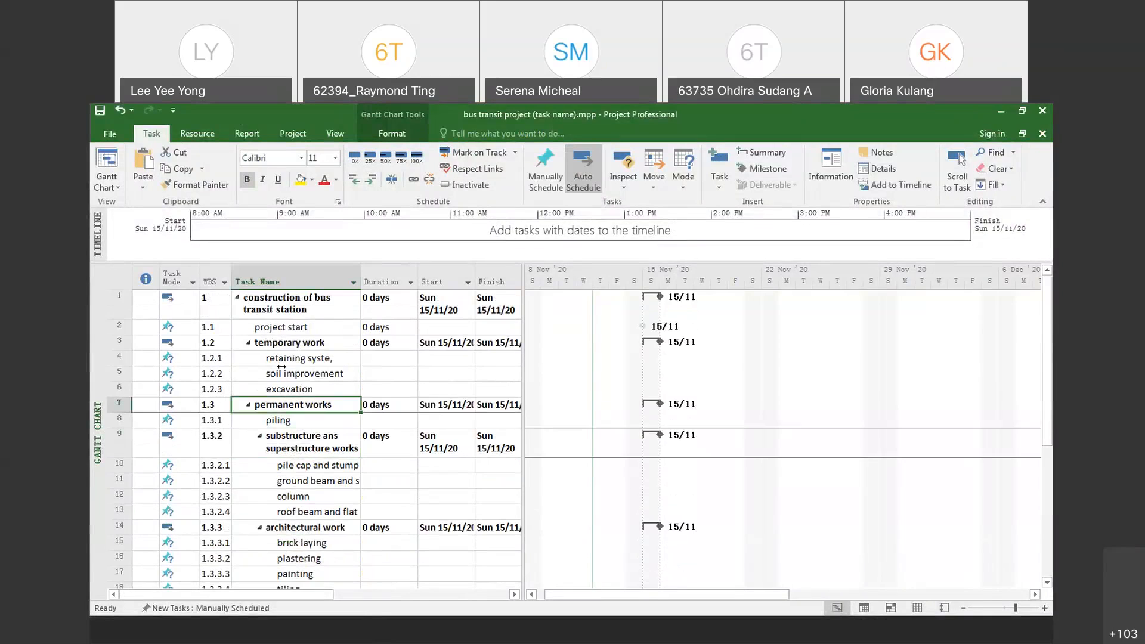
# - Review the work breakdown structure, from temporary work and permanent works through the substructure, architectural, M&E and external work subtasks
pyautogui.click(282, 304)
pyautogui.click(282, 342)
pyautogui.click(282, 405)
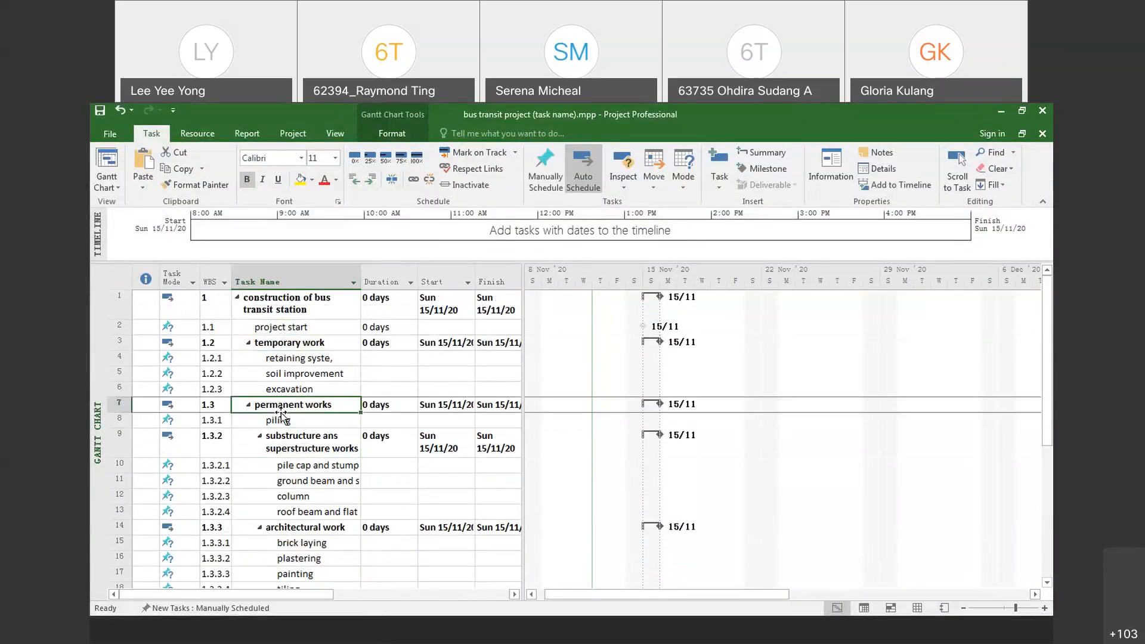
pyautogui.click(291, 442)
pyautogui.scroll(-2, 298, 483)
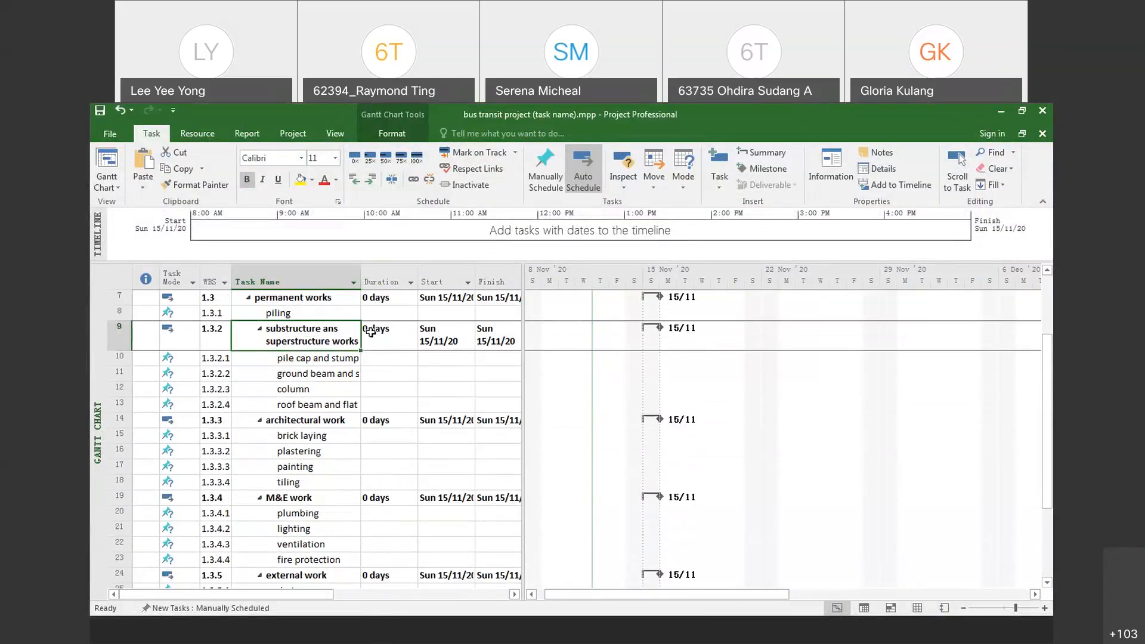
pyautogui.click(383, 359)
pyautogui.click(382, 373)
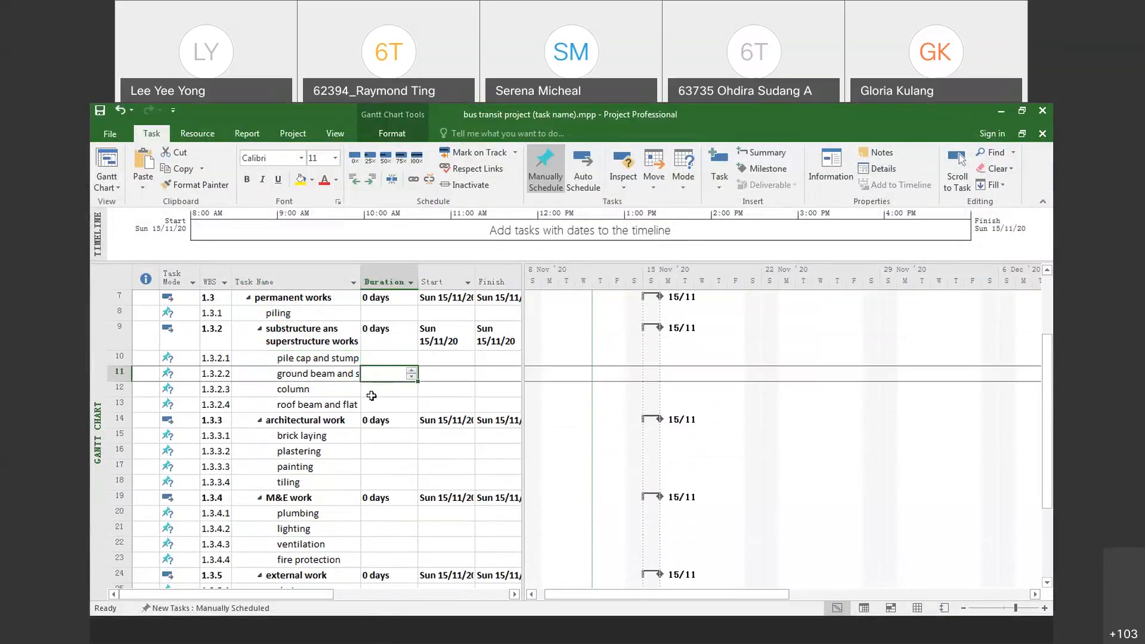
pyautogui.click(371, 390)
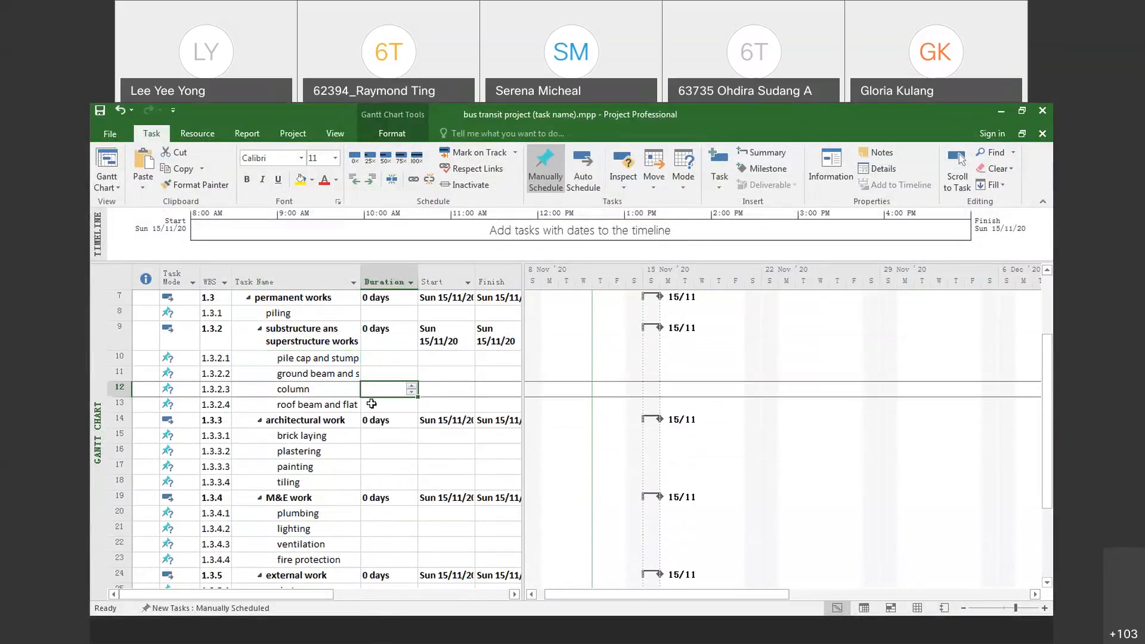
pyautogui.click(333, 363)
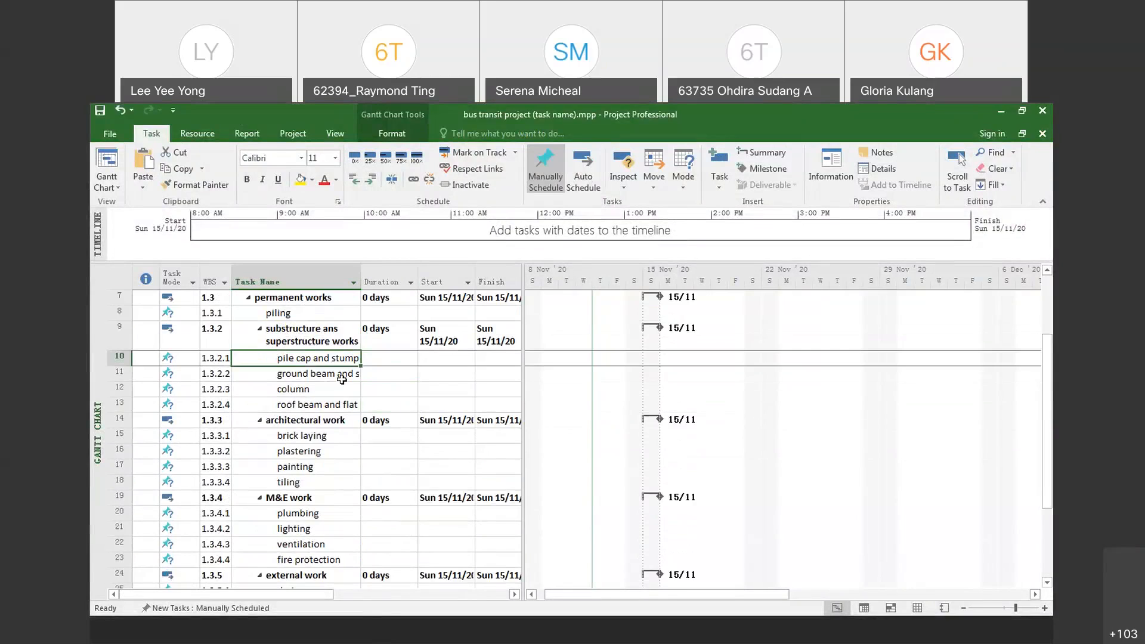
pyautogui.click(306, 394)
pyautogui.click(306, 400)
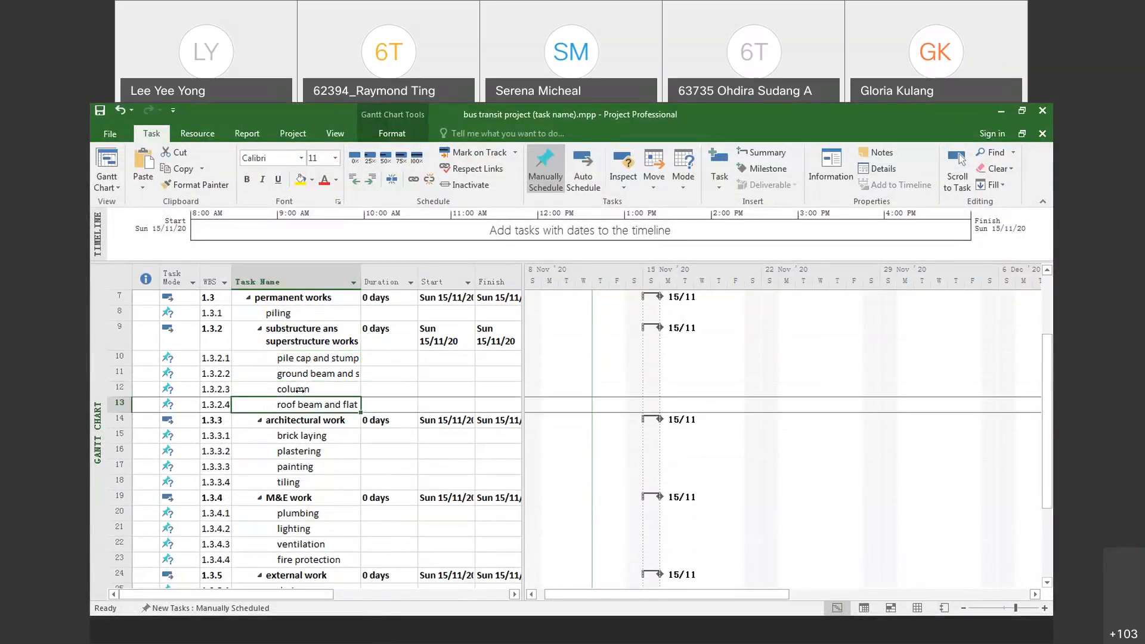
pyautogui.click(305, 376)
pyautogui.click(308, 362)
pyautogui.click(311, 375)
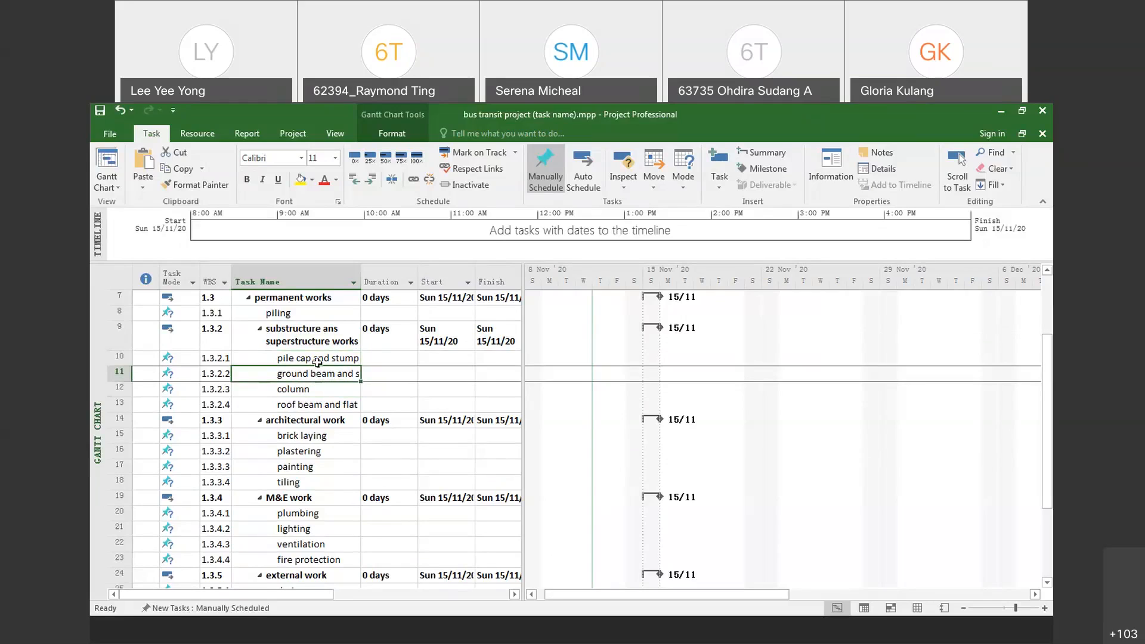
pyautogui.click(307, 391)
pyautogui.click(306, 403)
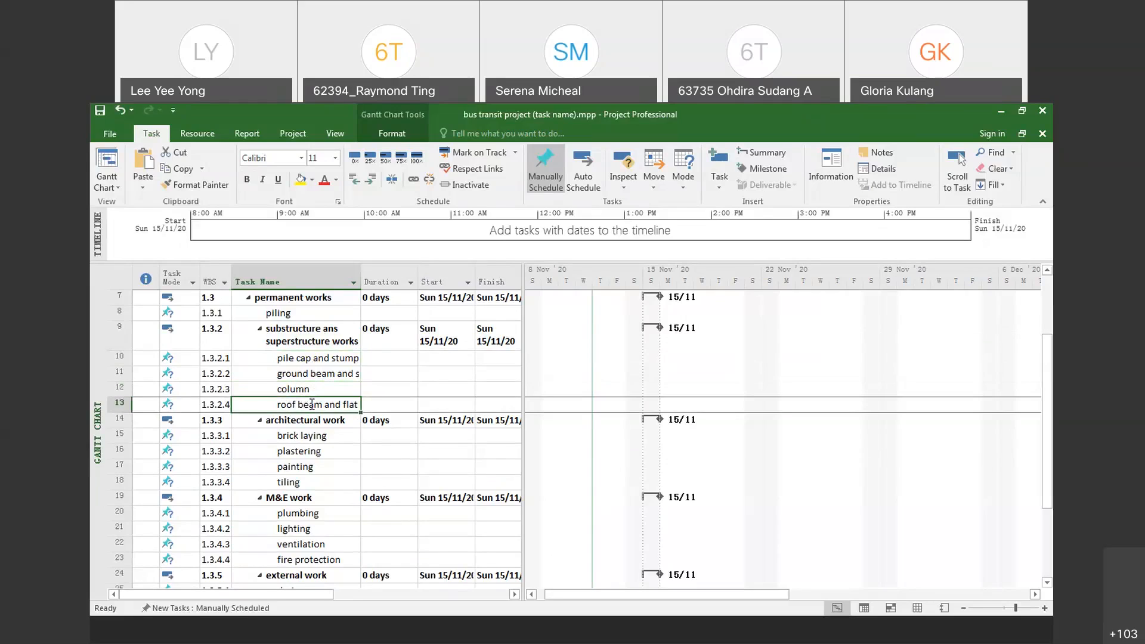
pyautogui.click(303, 436)
pyautogui.scroll(-4, 289, 396)
pyautogui.scroll(6, 289, 396)
pyautogui.scroll(1, 289, 396)
# - Save the project with its completed task breakdown
pyautogui.click(101, 112)
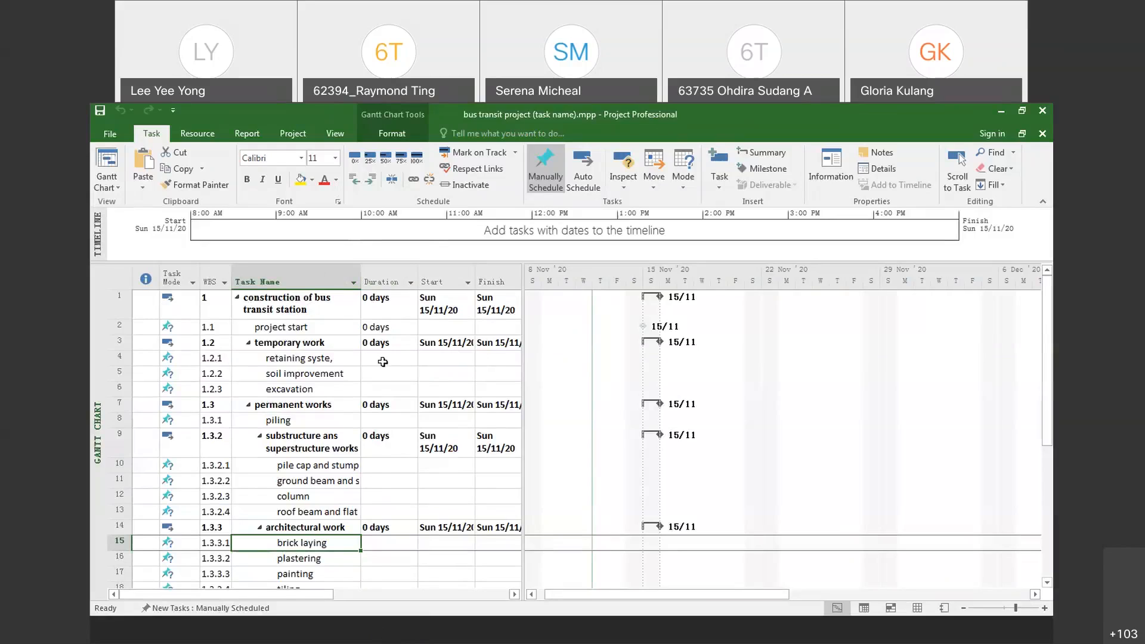
pyautogui.hotkey('alt', 'Tab')
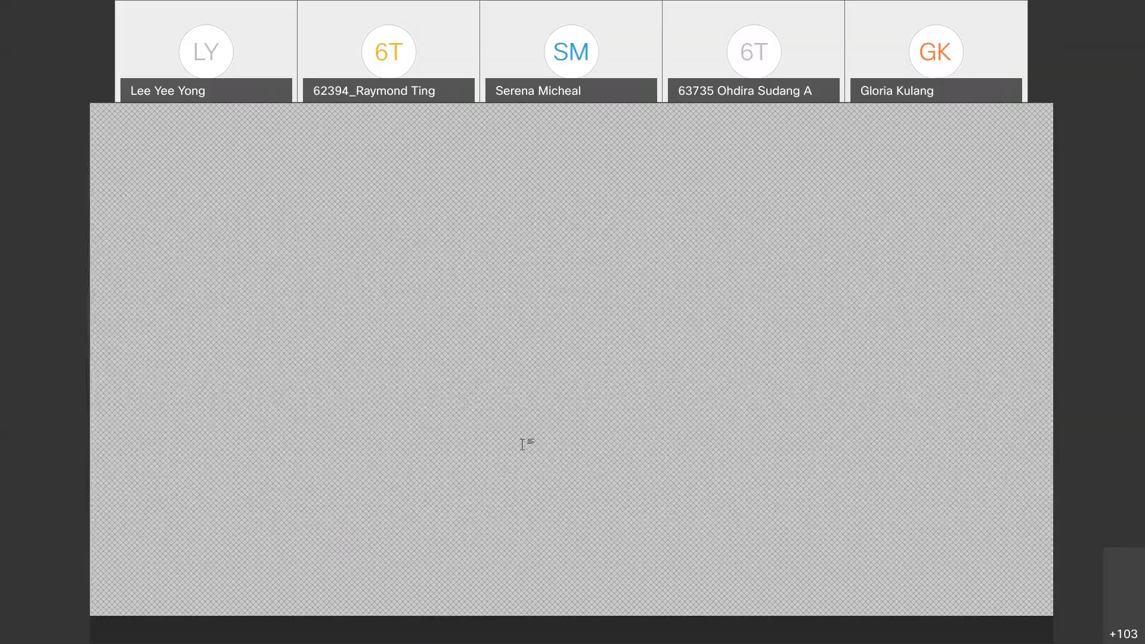
pyautogui.click(373, 630)
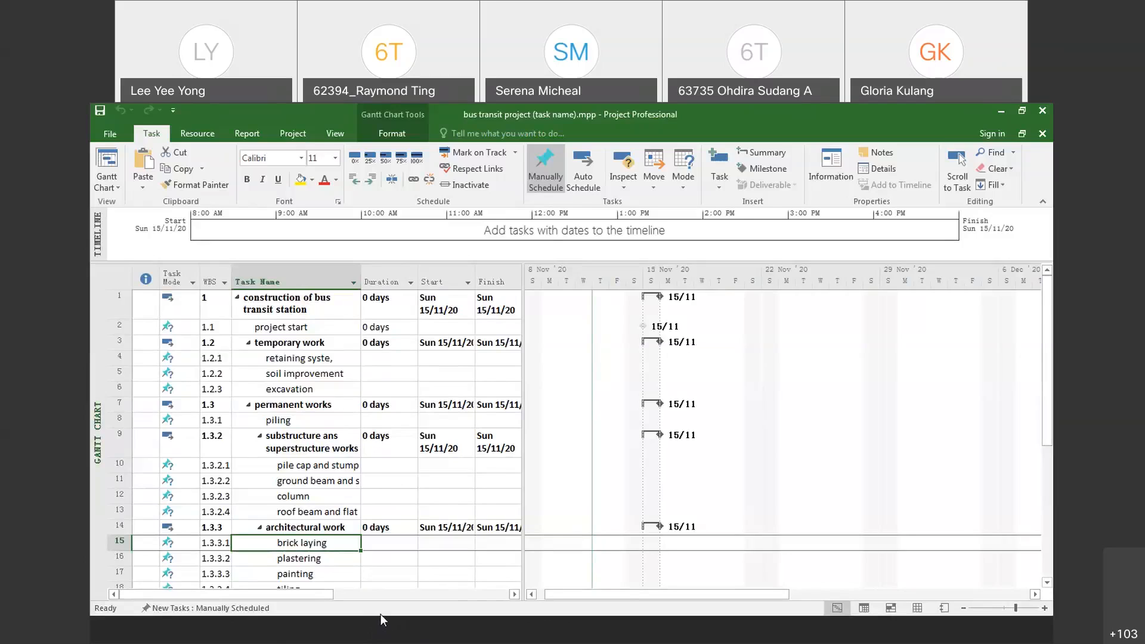
# - Set the durations of the temporary work subtasks: retaining system 3 days, soil improvement 5 days and excavation 1 day
pyautogui.click(390, 356)
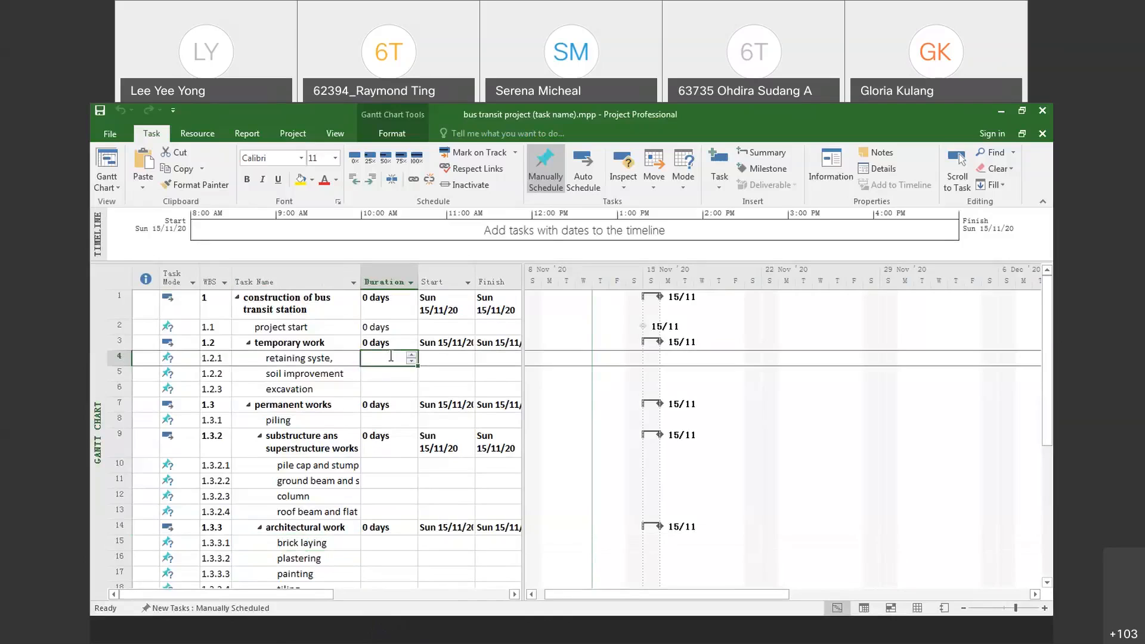
pyautogui.click(377, 634)
pyautogui.write('3')
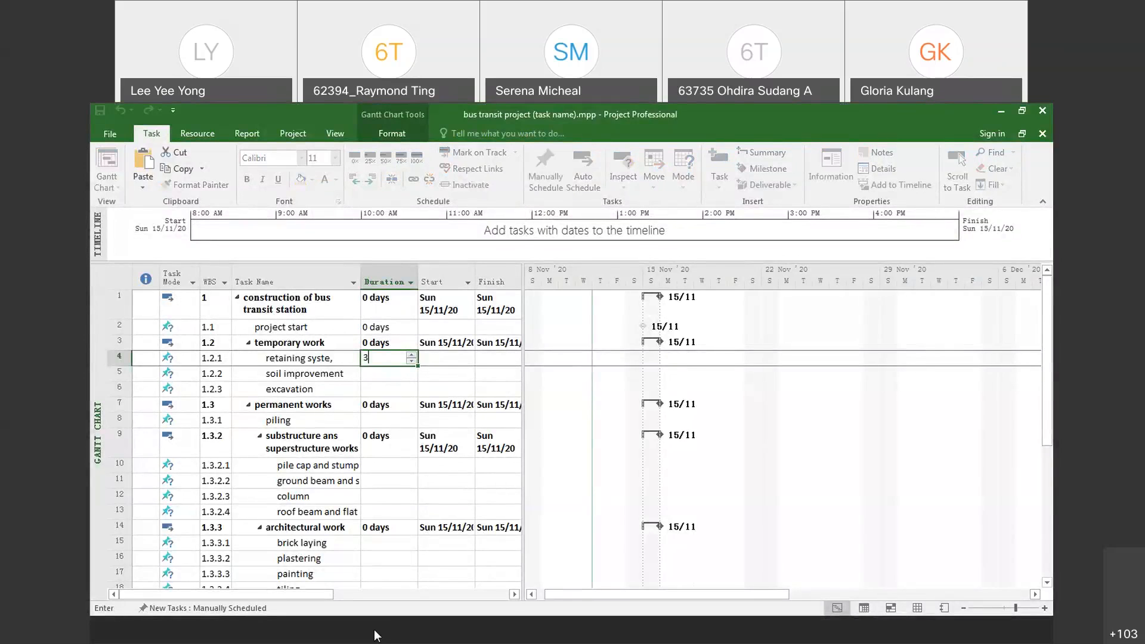
pyautogui.press('Return')
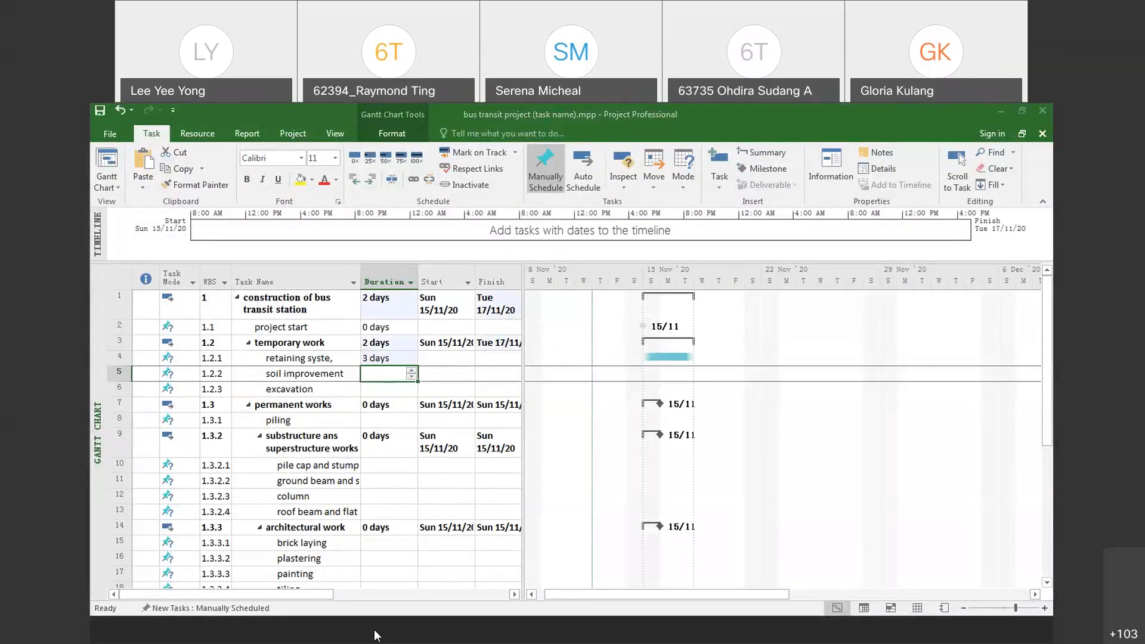
pyautogui.write('5')
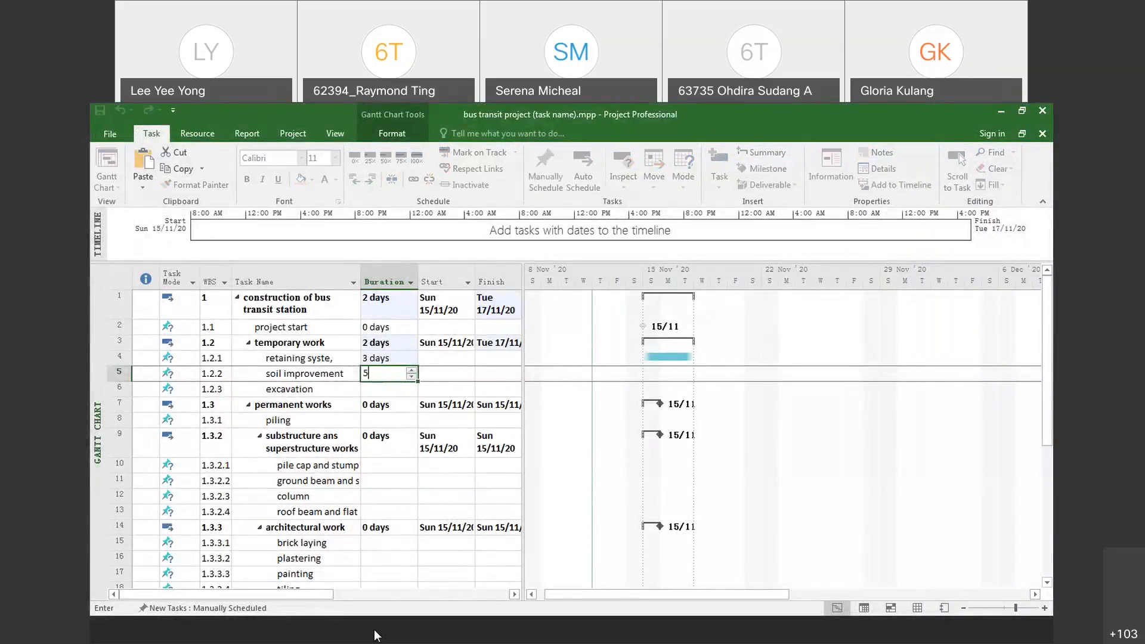
pyautogui.press('Return')
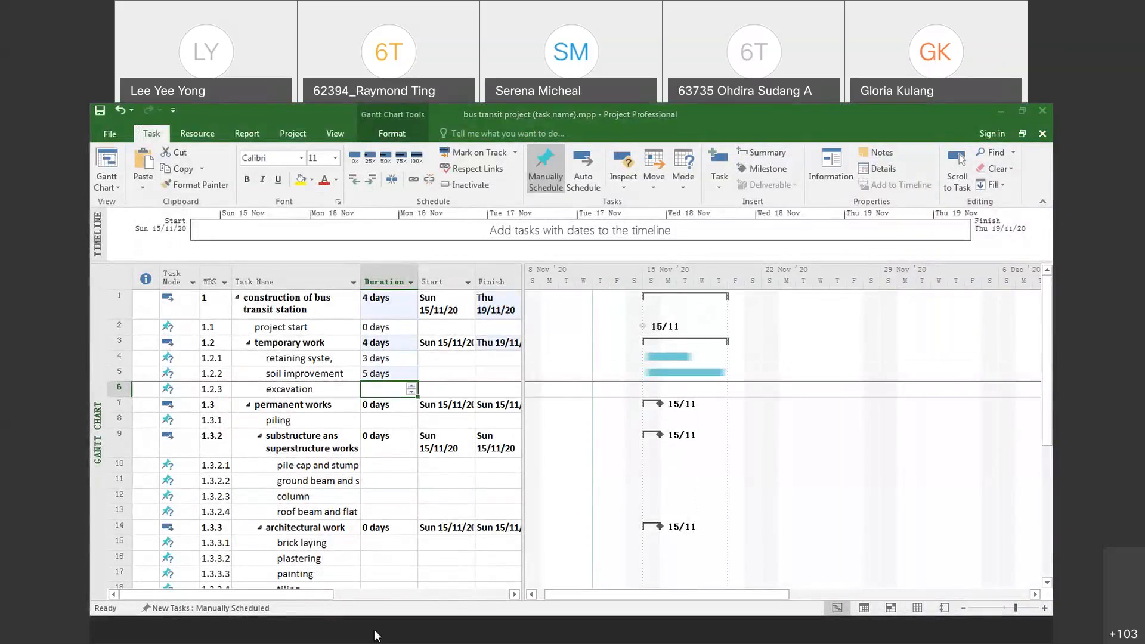
pyautogui.write('1')
pyautogui.press('Return')
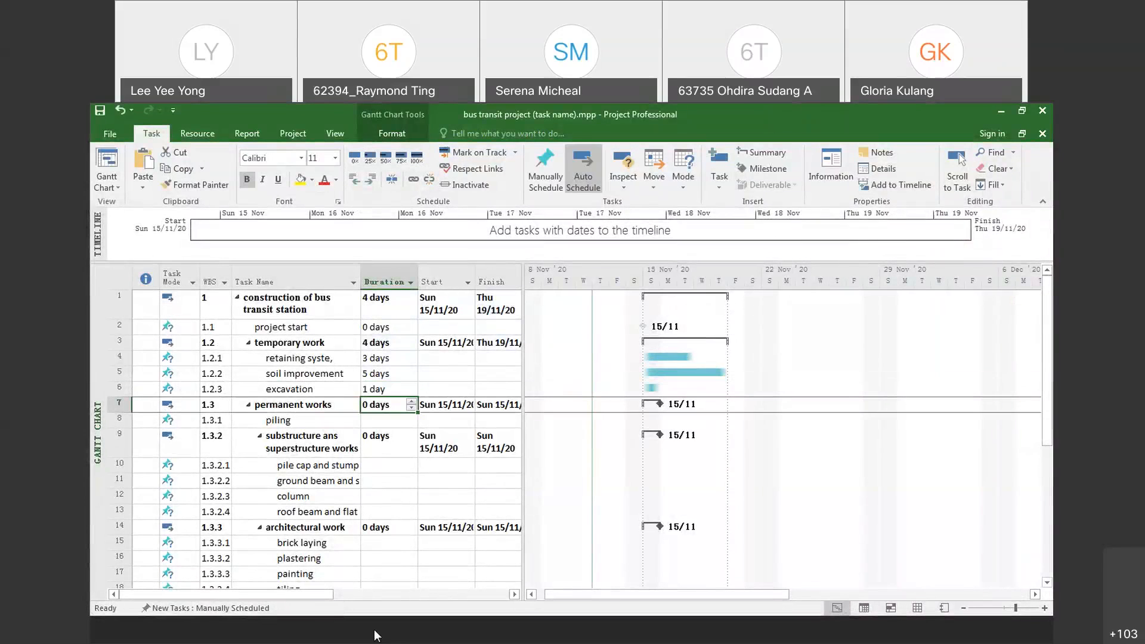
# - Set the duration of piling under permanent works to 6 days and save the project
pyautogui.press('Down')
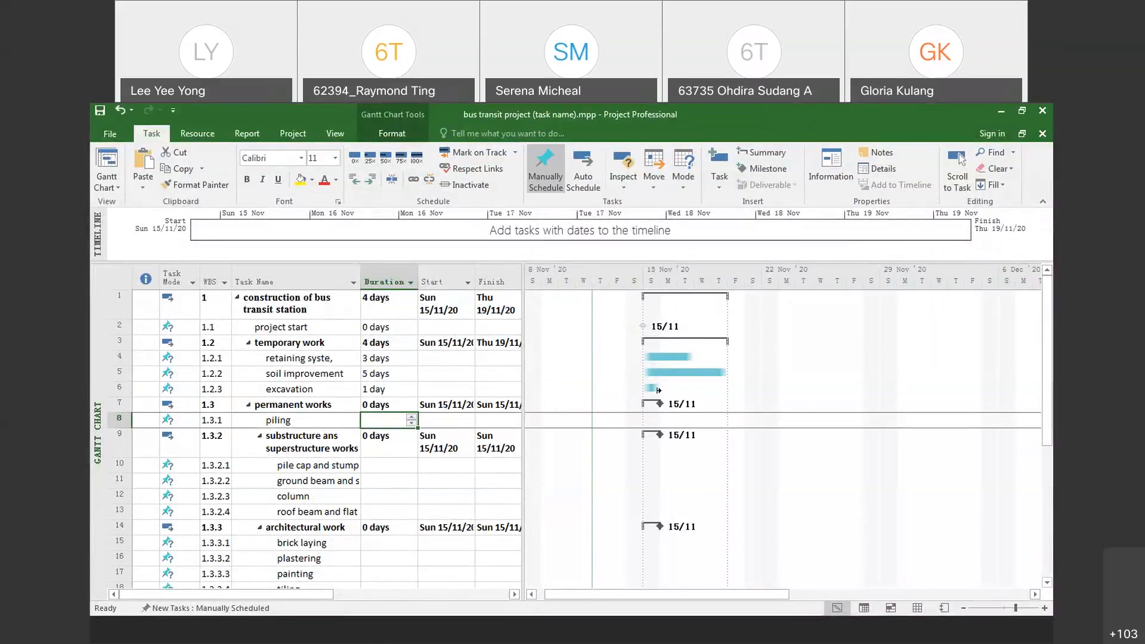
pyautogui.click(391, 358)
pyautogui.click(395, 389)
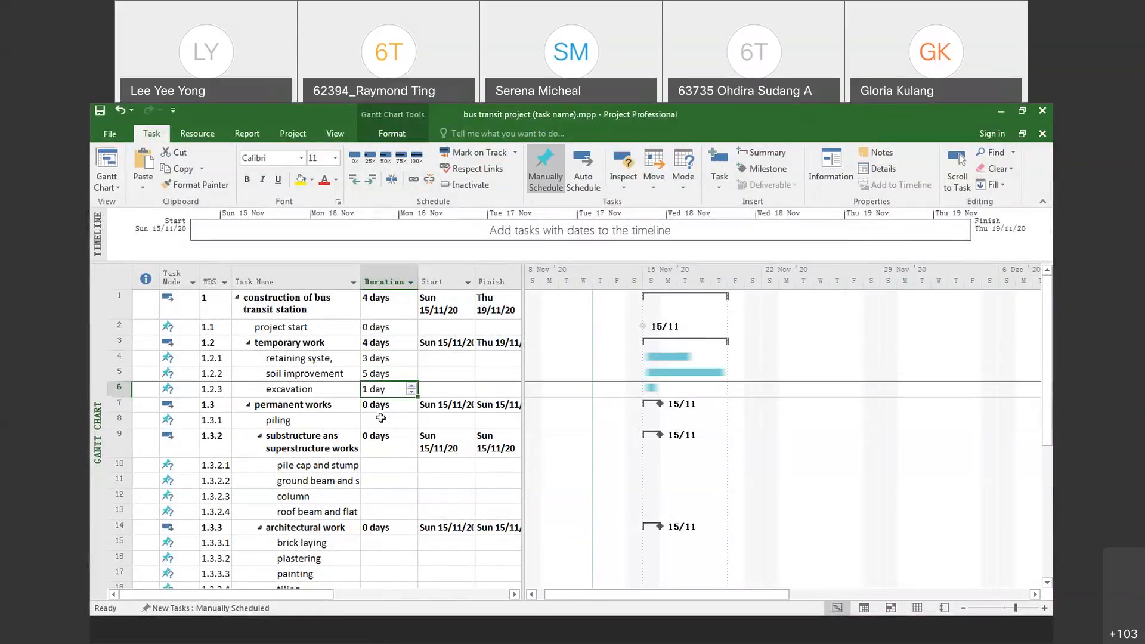
pyautogui.click(379, 634)
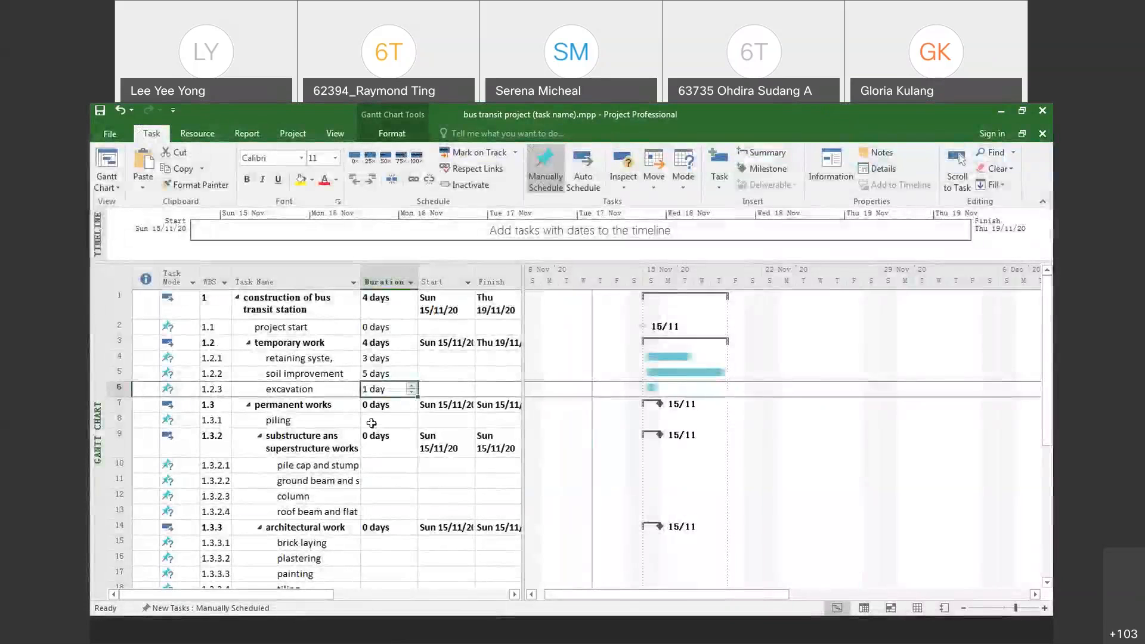
pyautogui.click(374, 419)
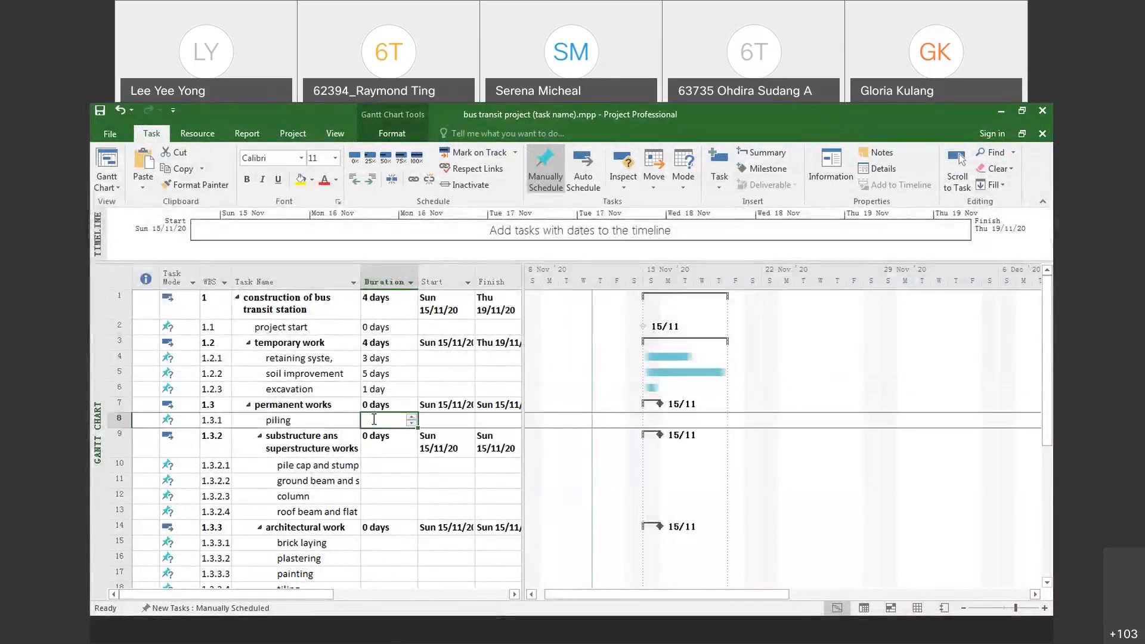
pyautogui.write('6')
pyautogui.press('Return')
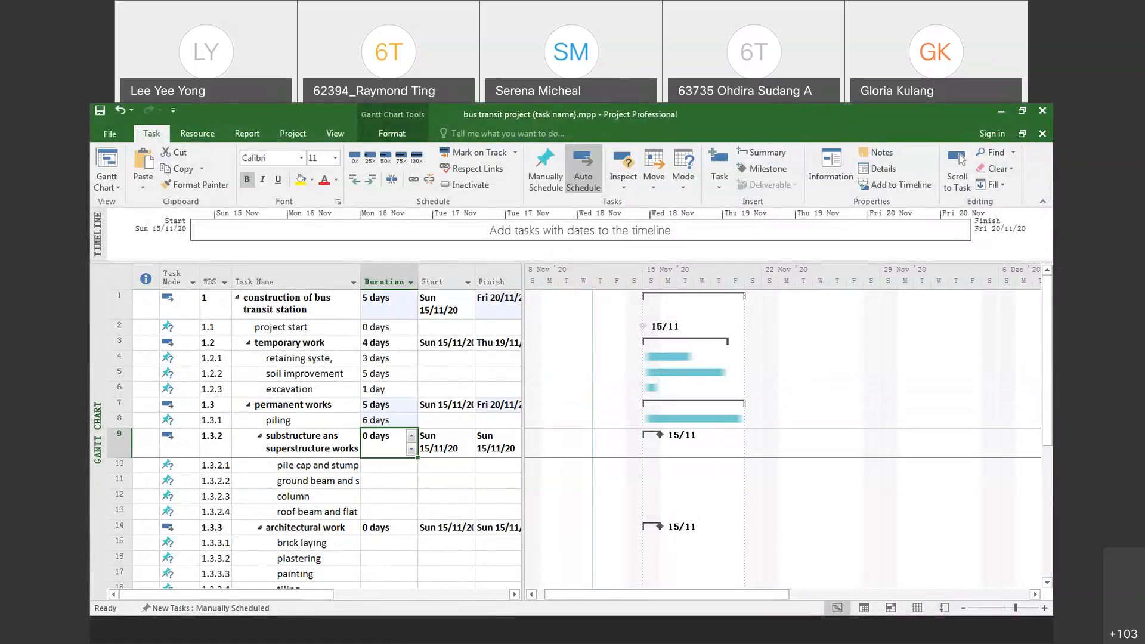
pyautogui.click(101, 111)
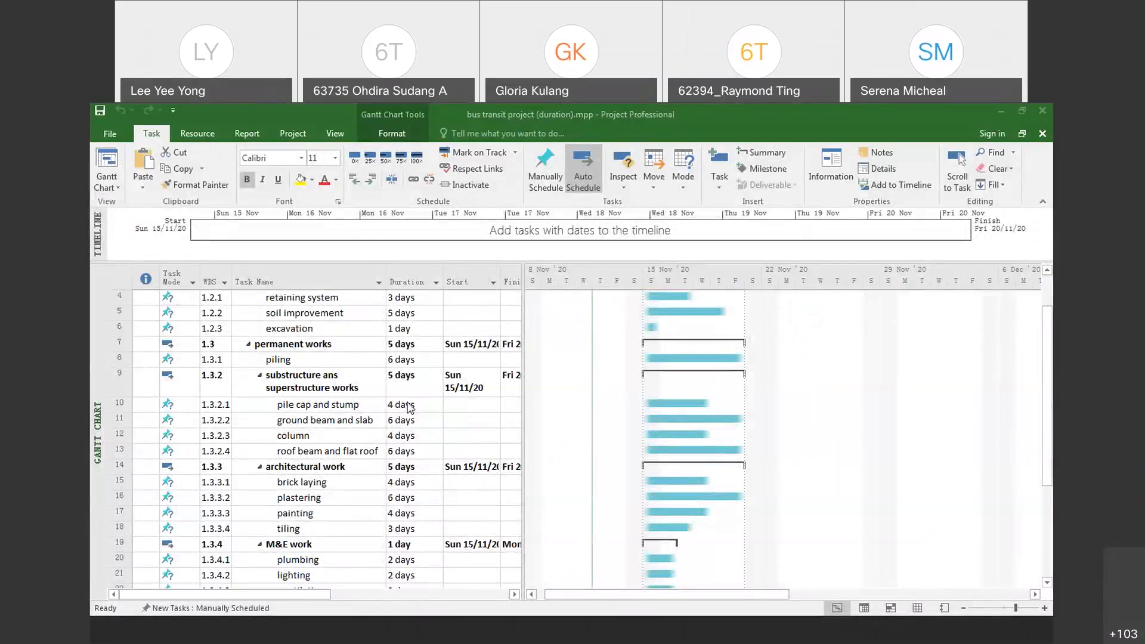
pyautogui.click(398, 419)
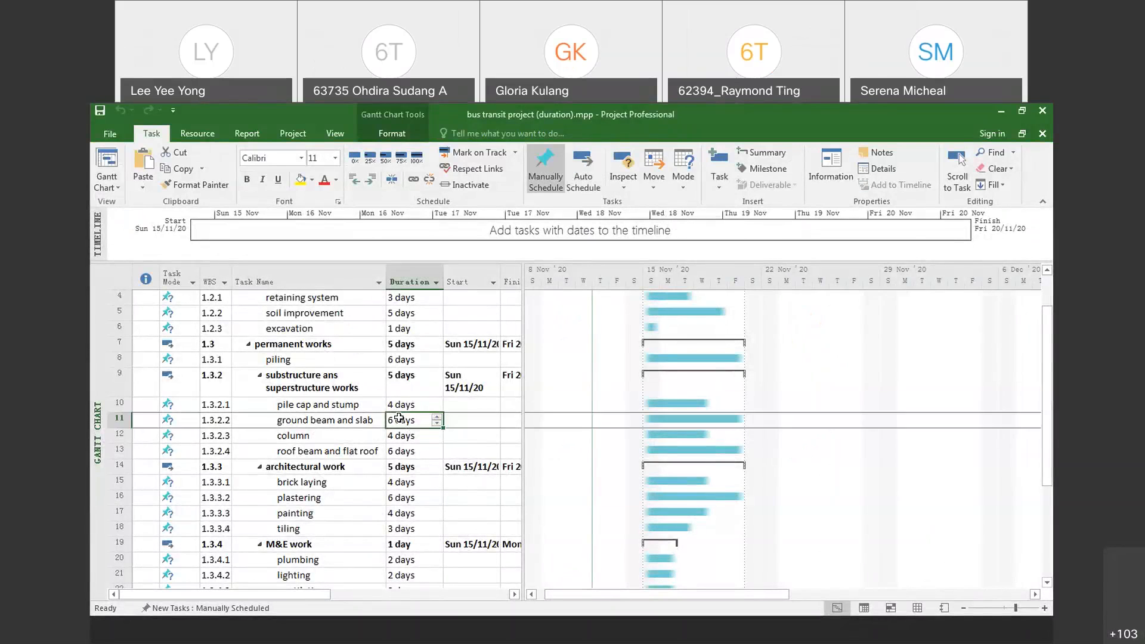
pyautogui.scroll(-8, 399, 419)
pyautogui.scroll(9, 394, 405)
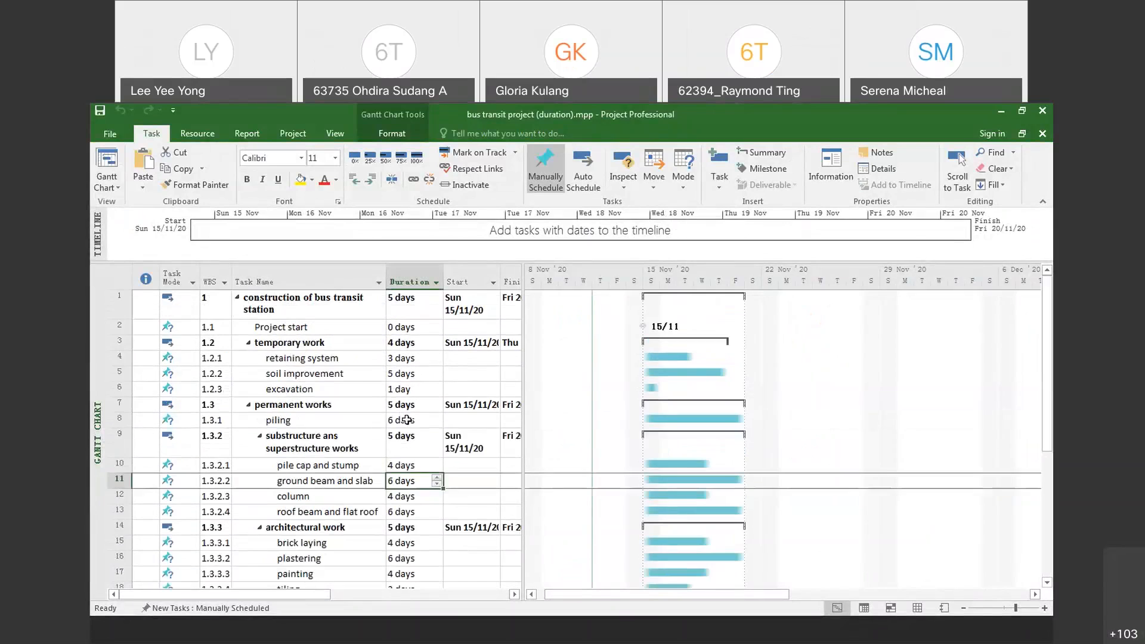
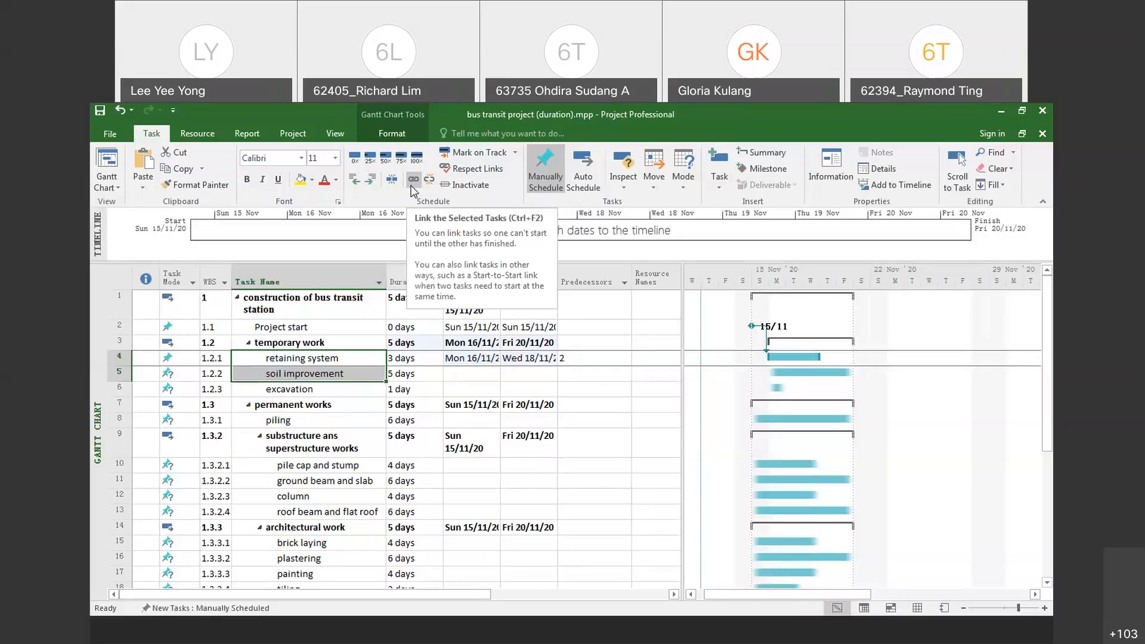
# - Link retaining system to soil improvement so that soil improvement starts once retaining system finishes
pyautogui.click(410, 186)
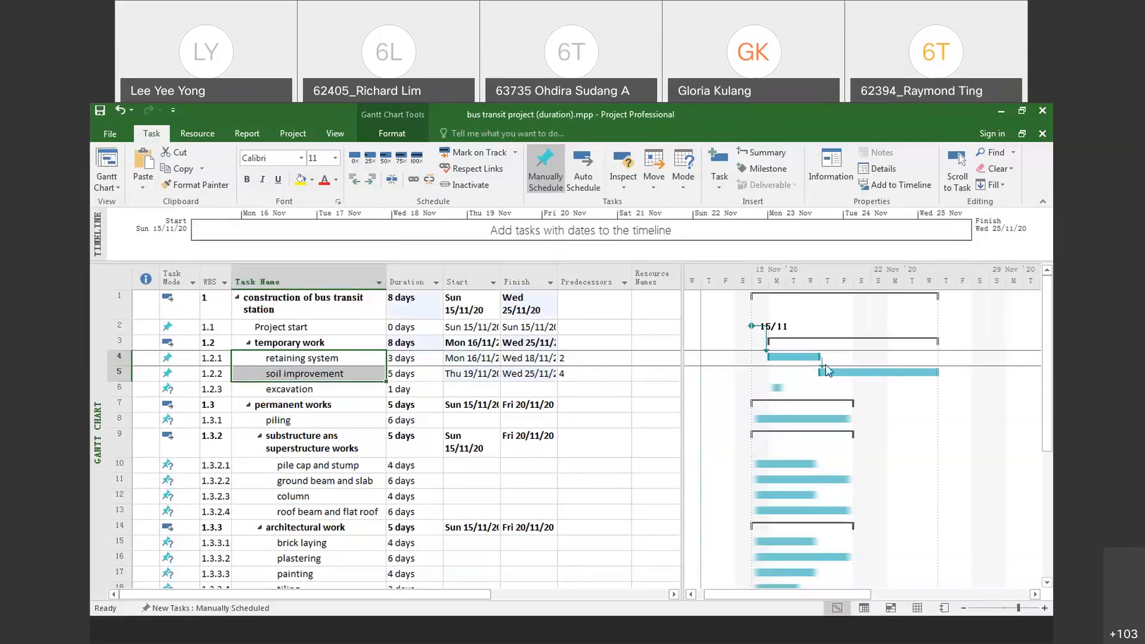
pyautogui.click(592, 374)
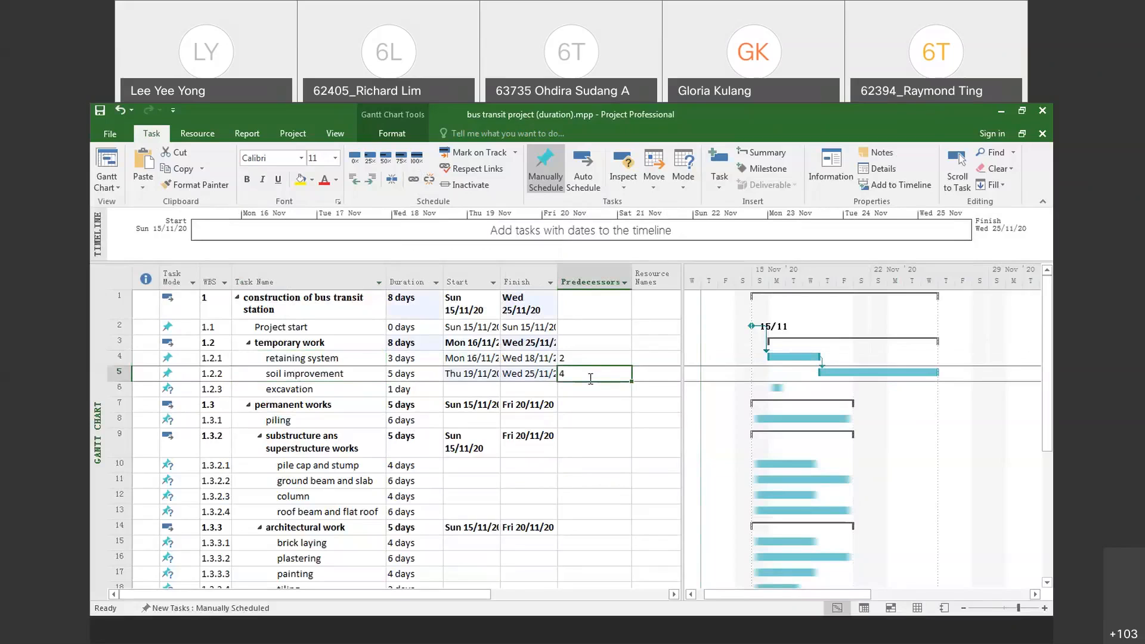
pyautogui.click(588, 389)
pyautogui.click(586, 376)
pyautogui.click(569, 389)
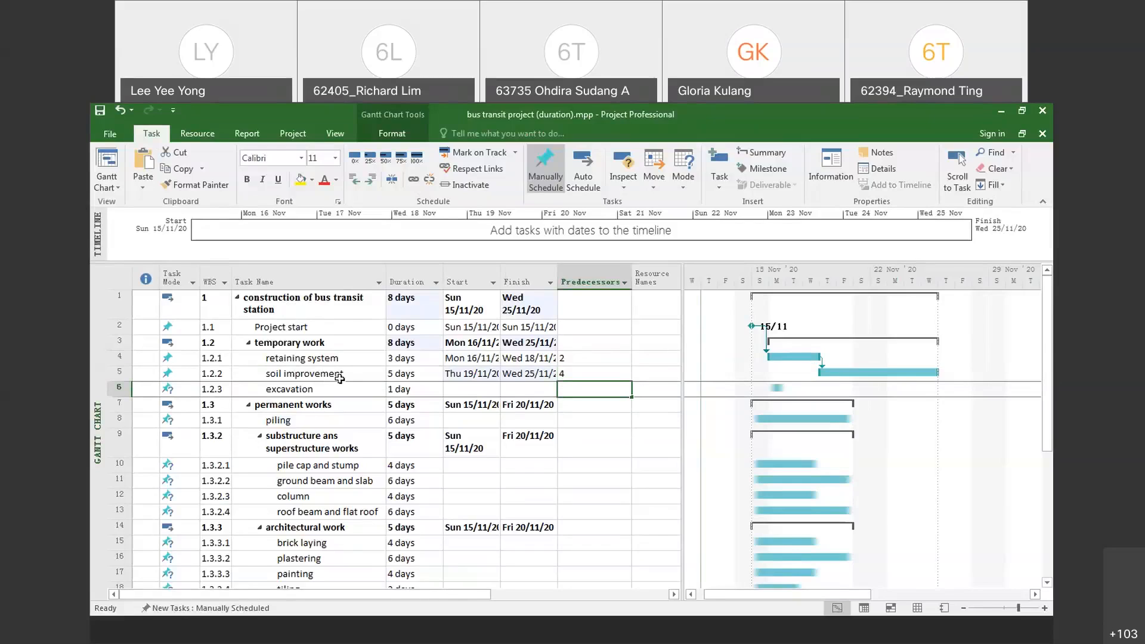
# - Link soil improvement to excavation so that excavation starts once soil improvement finishes
pyautogui.moveTo(309, 391); pyautogui.dragTo(308, 373)
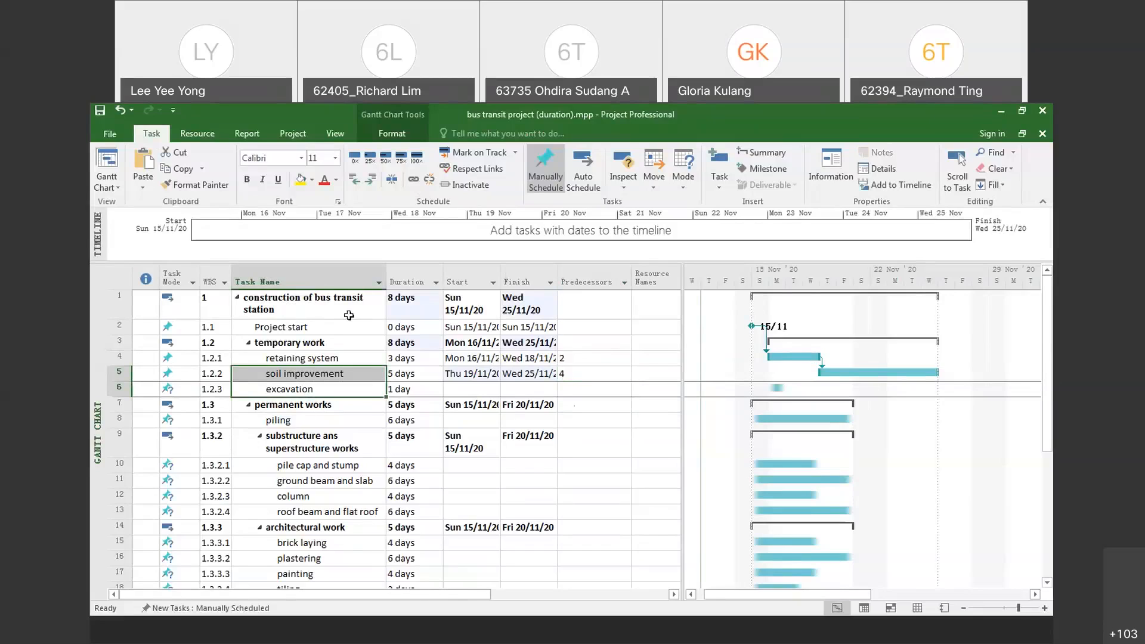
pyautogui.click(412, 187)
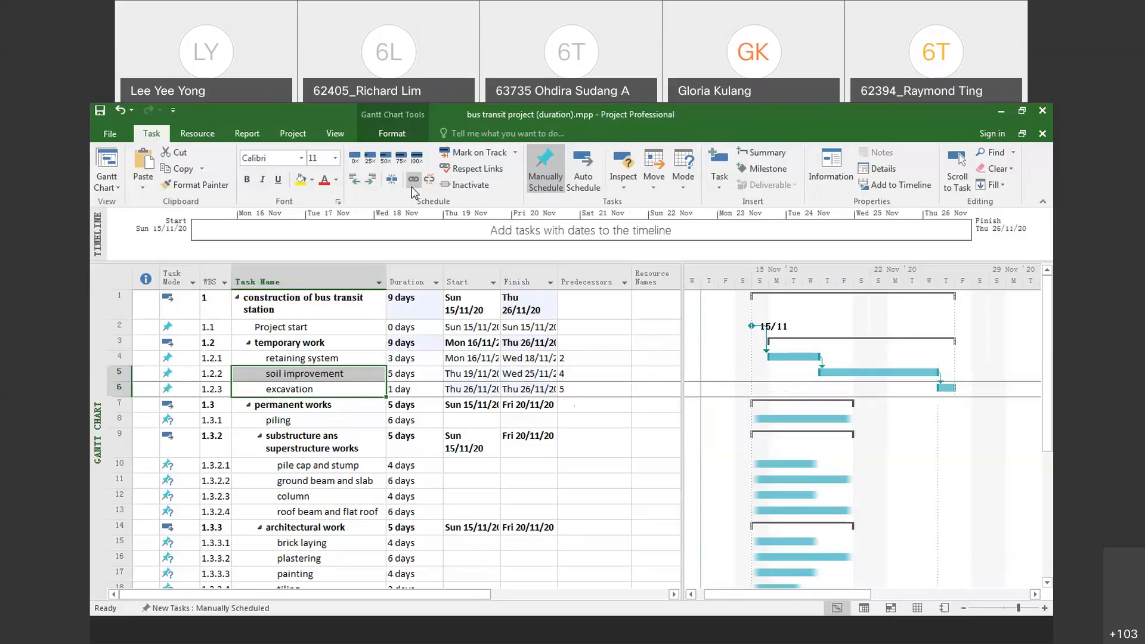
pyautogui.click(540, 442)
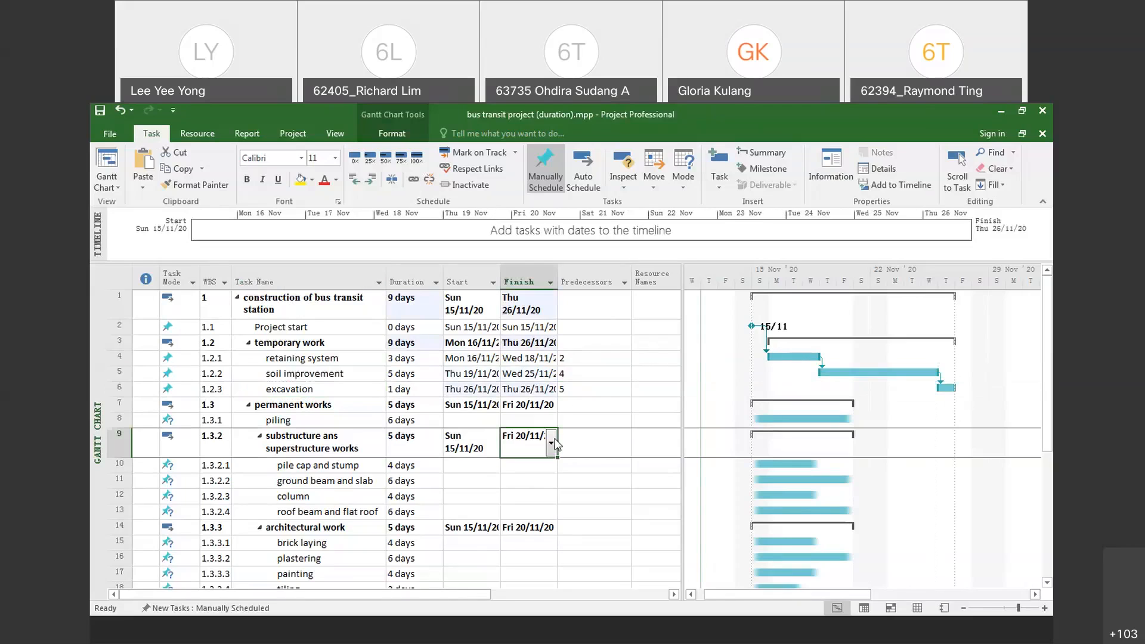
pyautogui.click(573, 390)
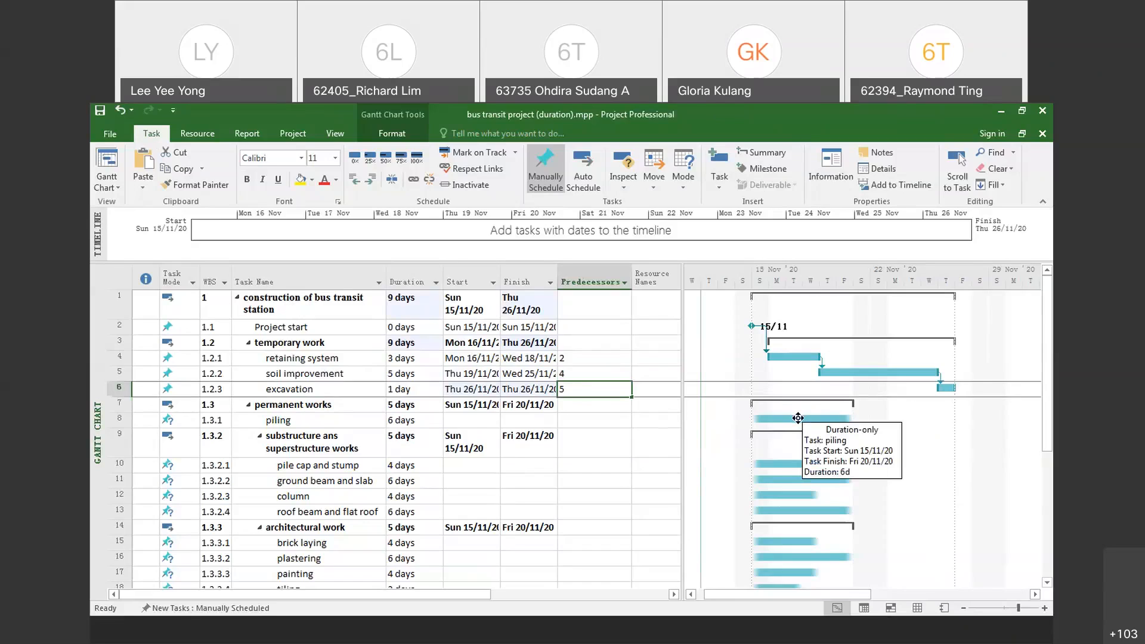
# - Create a finish-to-start link from the piling bar to the excavation bar in the Gantt chart, making piling a predecessor of excavation
pyautogui.moveTo(798, 418)
pyautogui.mouseDown()
pyautogui.moveTo(903, 419)
pyautogui.moveTo(987, 396)
pyautogui.moveTo(881, 389)
pyautogui.moveTo(958, 389)
pyautogui.mouseUp()
pyautogui.moveTo(854, 419); pyautogui.dragTo(962, 389)
pyautogui.moveTo(789, 421); pyautogui.dragTo(950, 389)
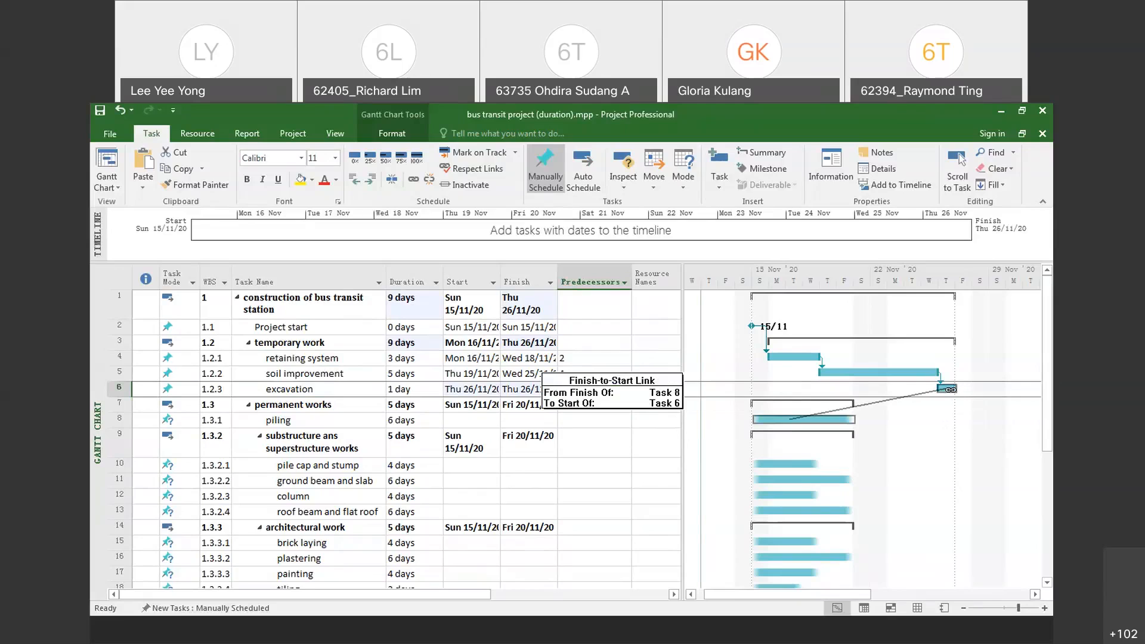
pyautogui.moveTo(951, 388); pyautogui.dragTo(952, 389)
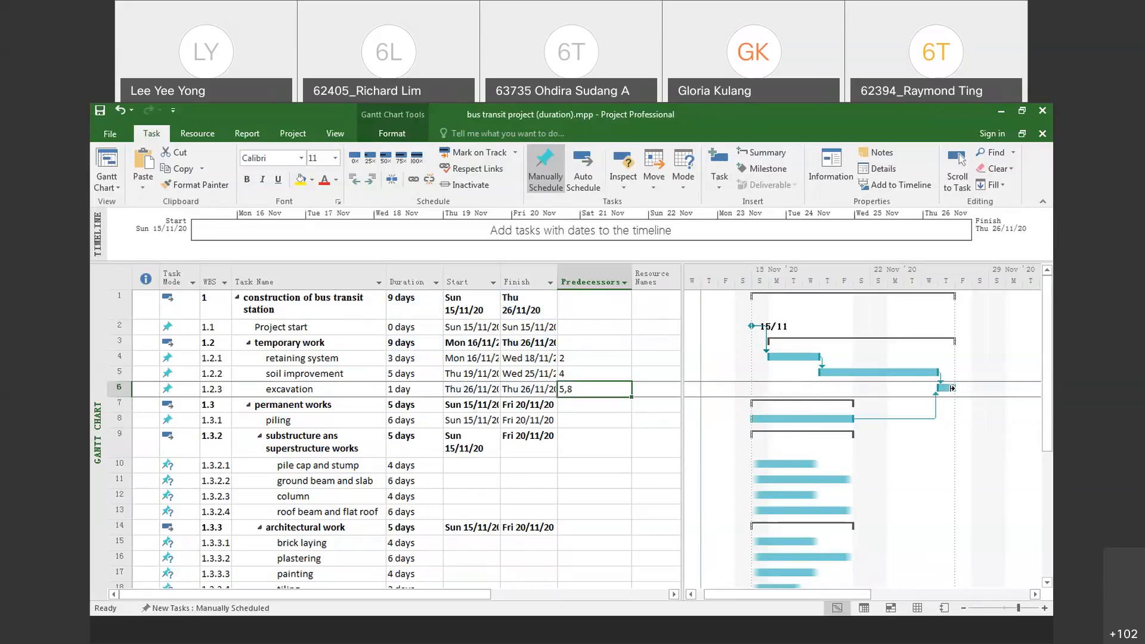
# - Undo the link that makes piling a predecessor of excavation
pyautogui.click(906, 418)
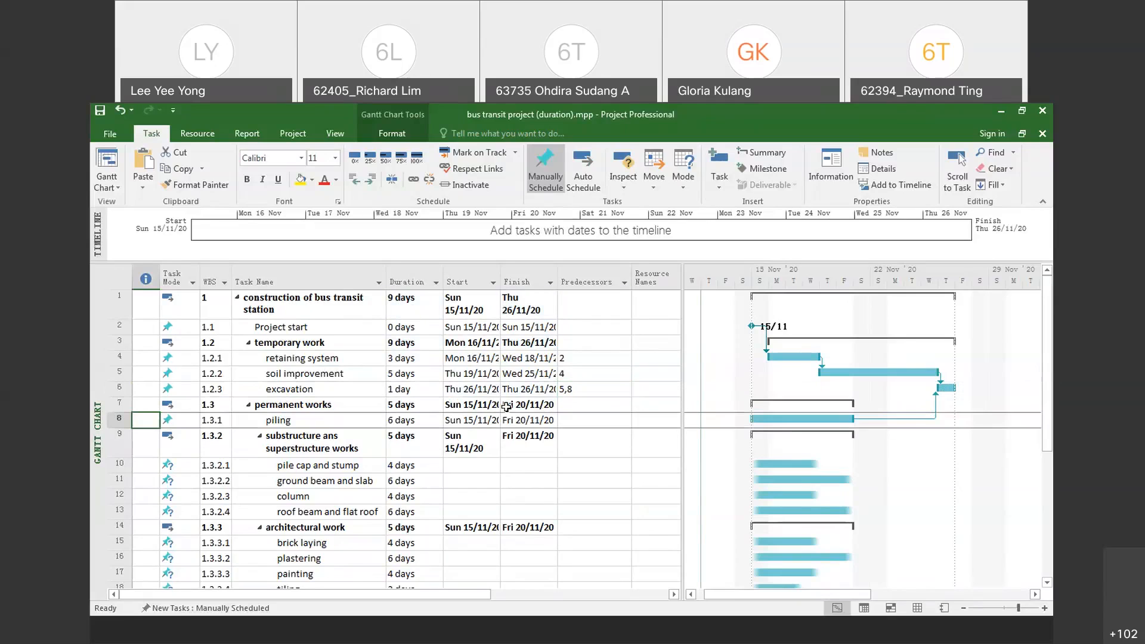
pyautogui.click(121, 110)
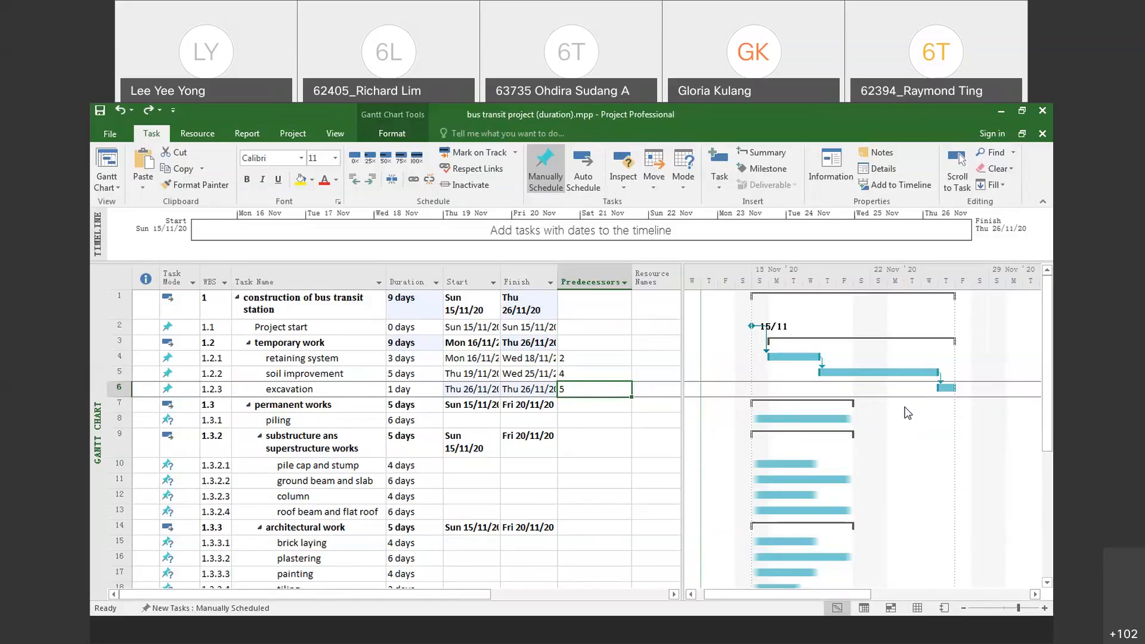
pyautogui.moveTo(807, 418); pyautogui.dragTo(923, 387)
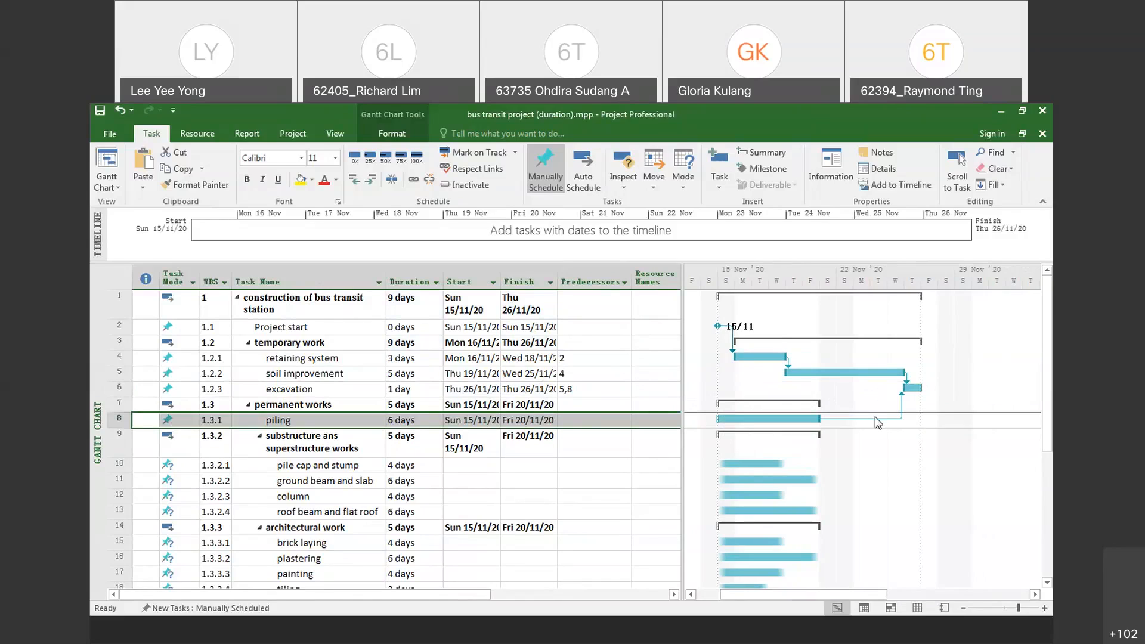
pyautogui.click(119, 110)
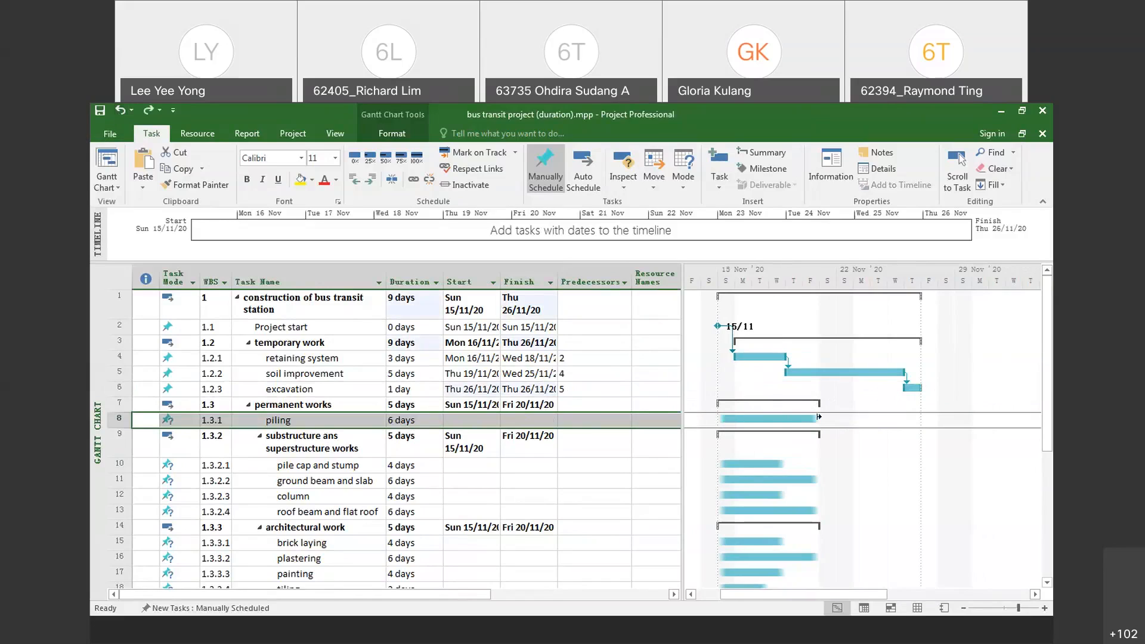
pyautogui.moveTo(819, 417); pyautogui.dragTo(923, 387)
pyautogui.moveTo(806, 418)
pyautogui.mouseDown()
pyautogui.moveTo(868, 418)
pyautogui.moveTo(923, 389)
pyautogui.mouseUp()
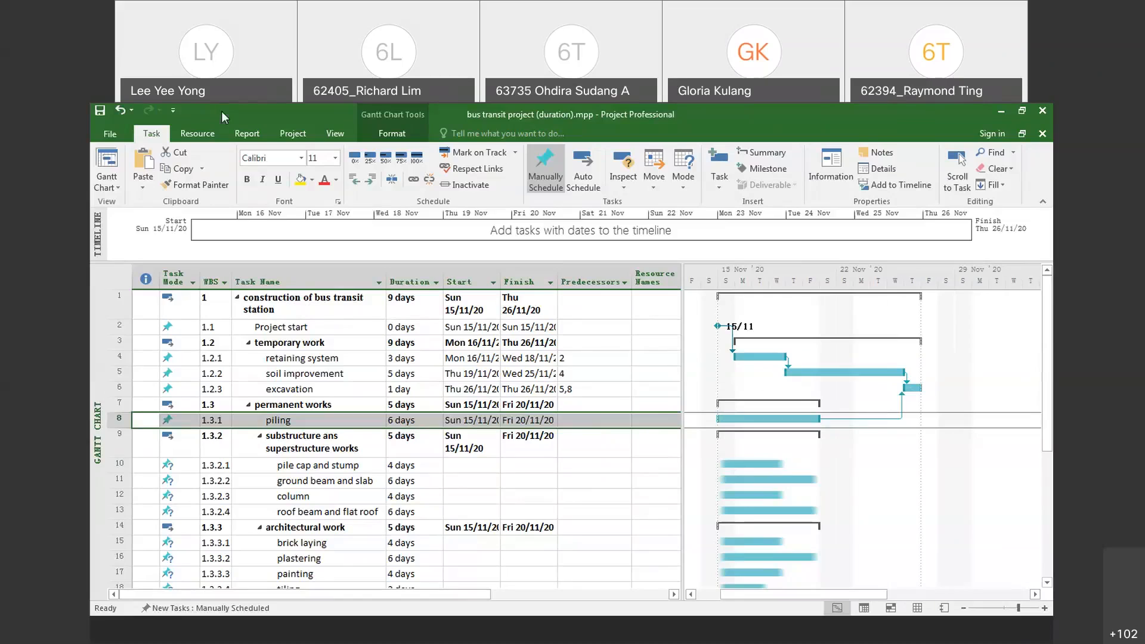
pyautogui.click(126, 113)
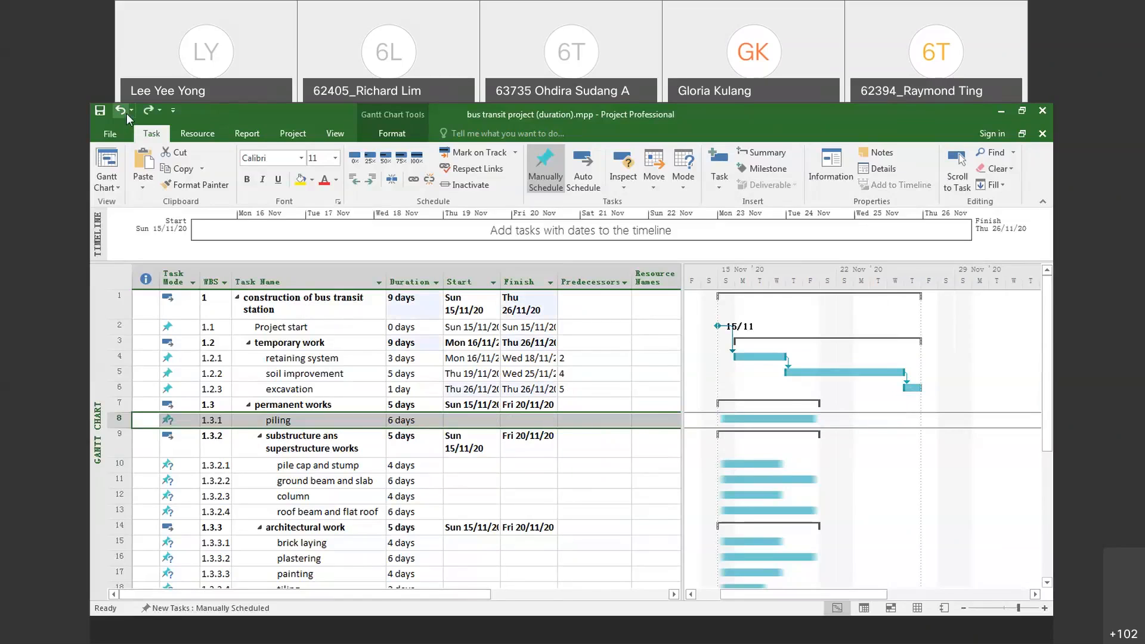
pyautogui.moveTo(912, 388); pyautogui.dragTo(822, 423)
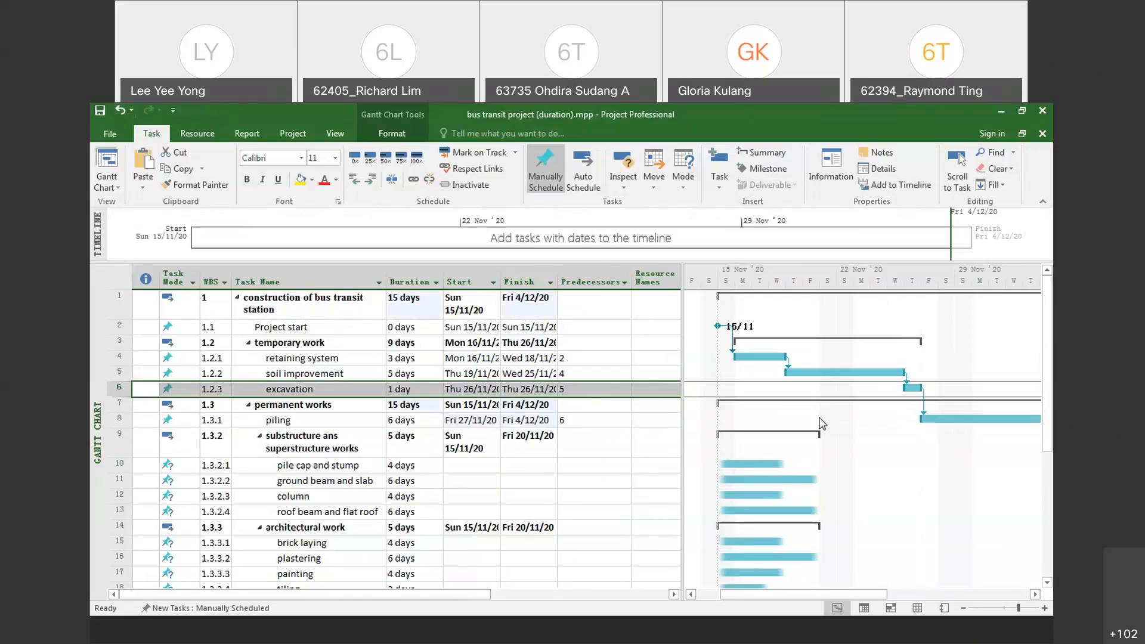
pyautogui.click(119, 111)
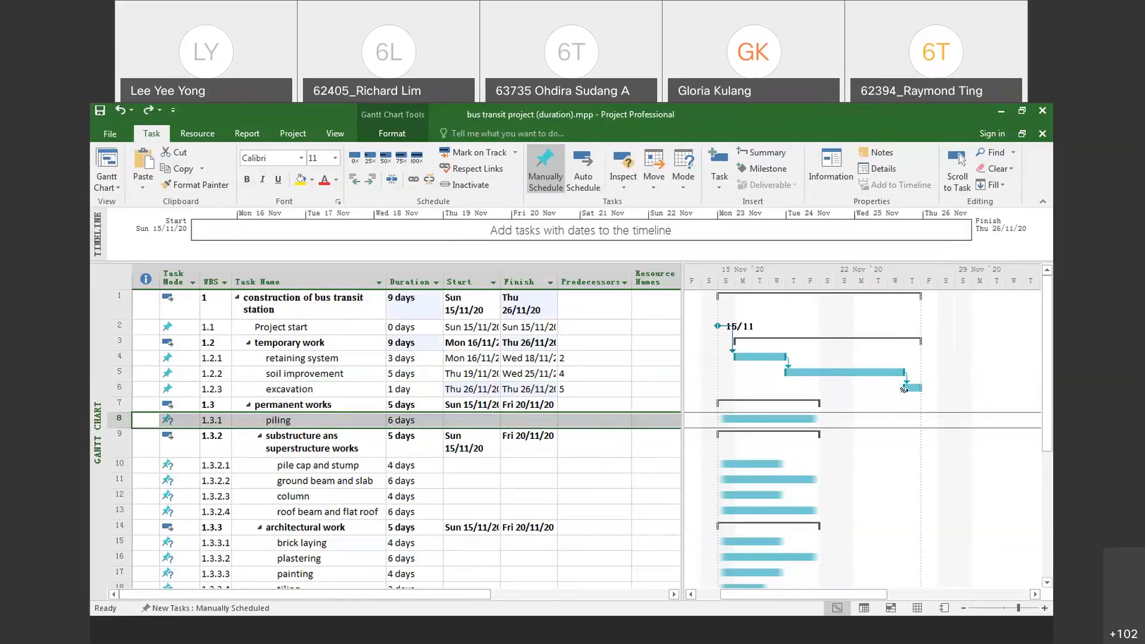
# - Create a finish-to-start link from the excavation bar to the piling bar in the Gantt chart, making excavation the predecessor of piling
pyautogui.moveTo(914, 388)
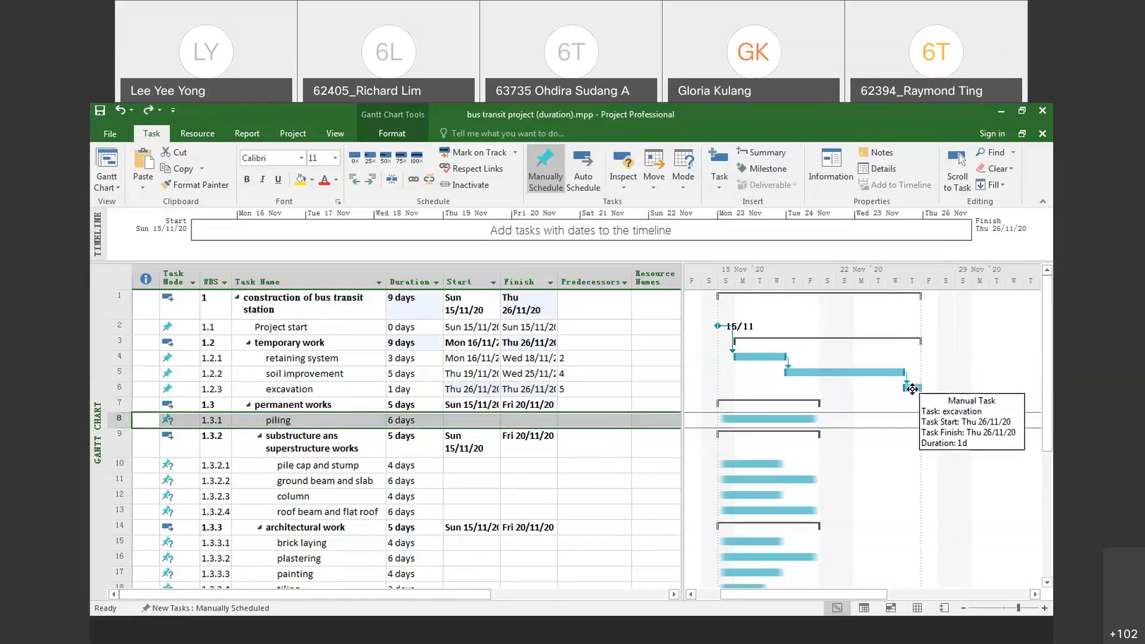
pyautogui.moveTo(913, 389)
pyautogui.mouseDown()
pyautogui.moveTo(835, 422)
pyautogui.moveTo(805, 420)
pyautogui.mouseUp()
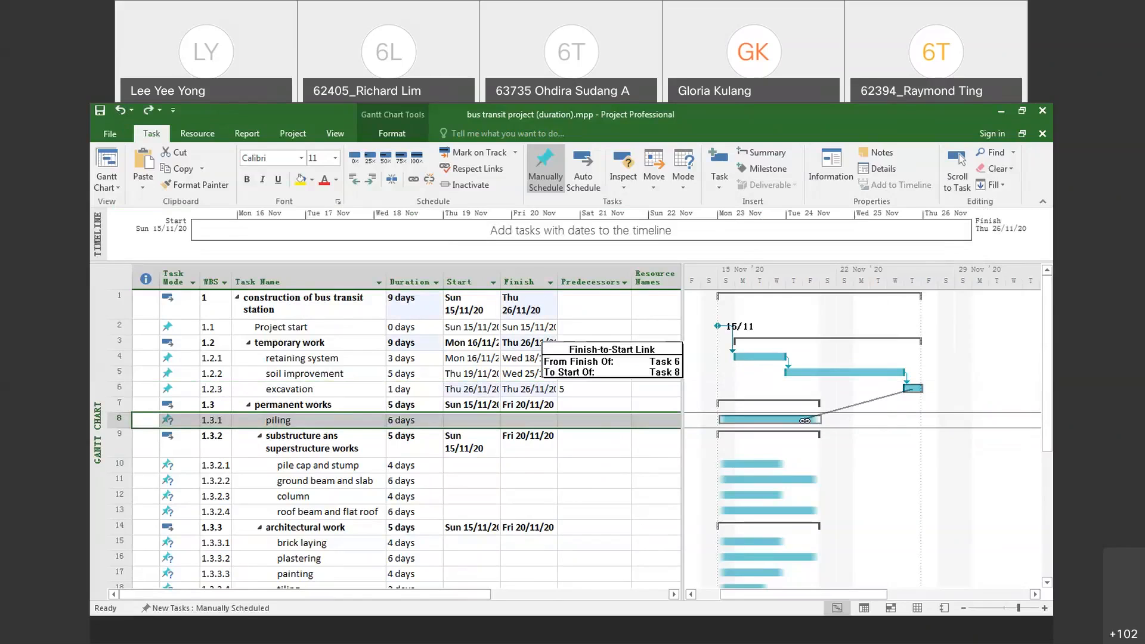
pyautogui.moveTo(805, 420); pyautogui.dragTo(802, 421)
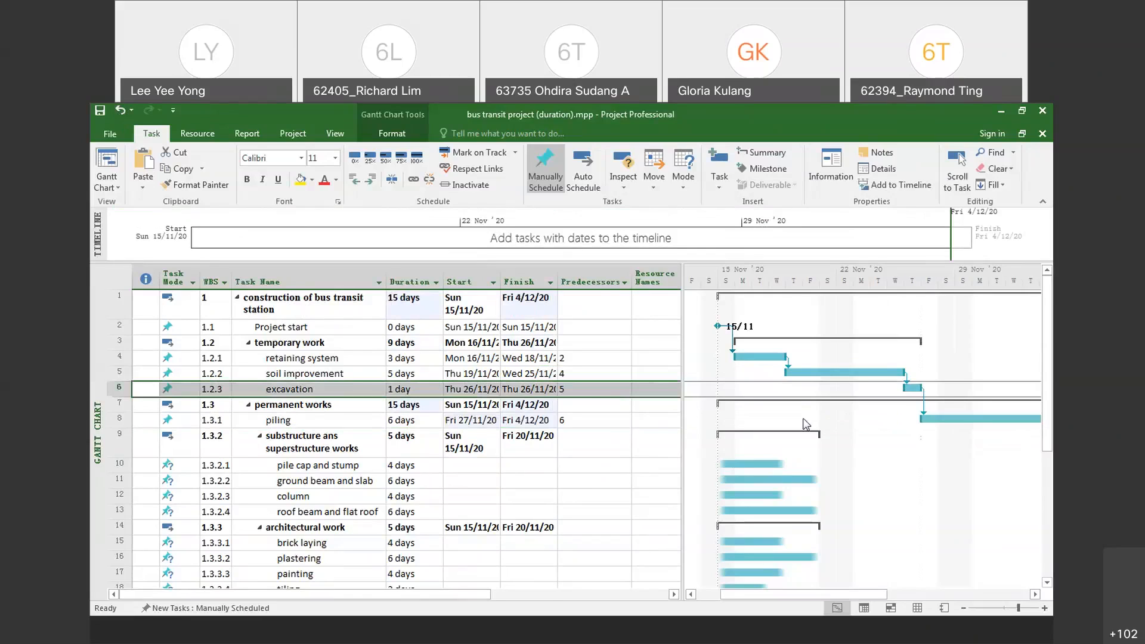
pyautogui.moveTo(859, 593); pyautogui.dragTo(886, 592)
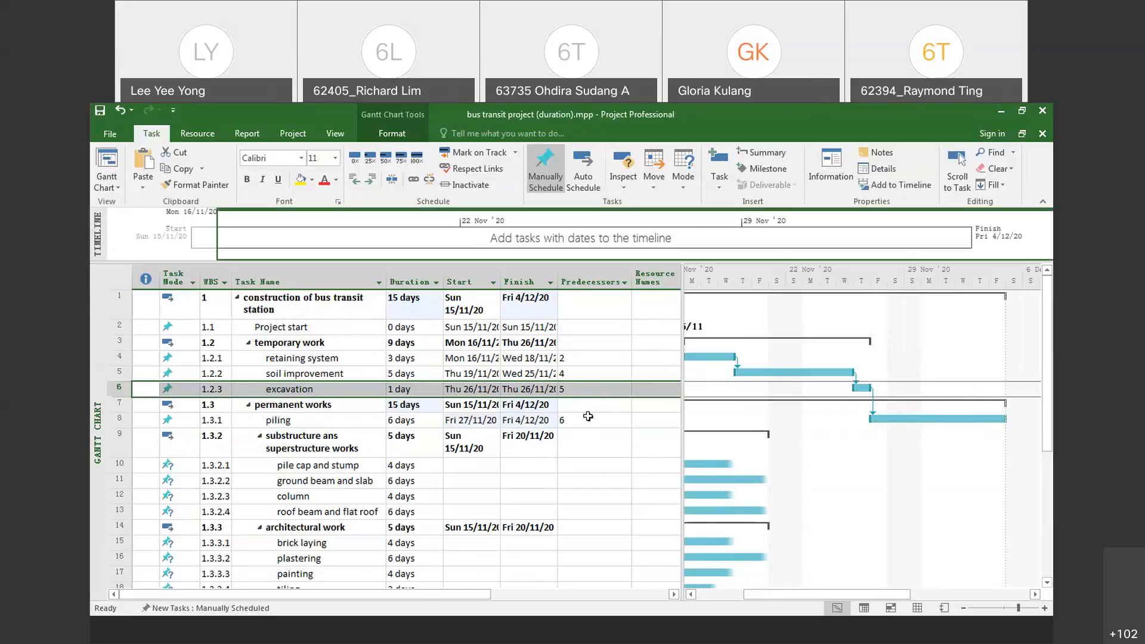
pyautogui.click(590, 421)
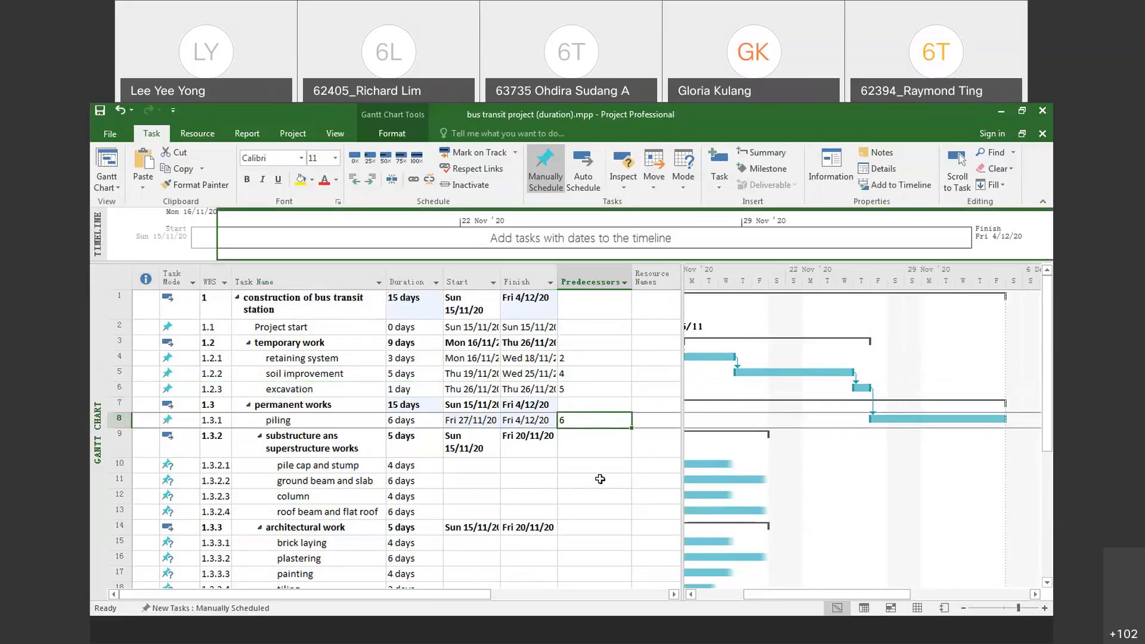
pyautogui.click(586, 463)
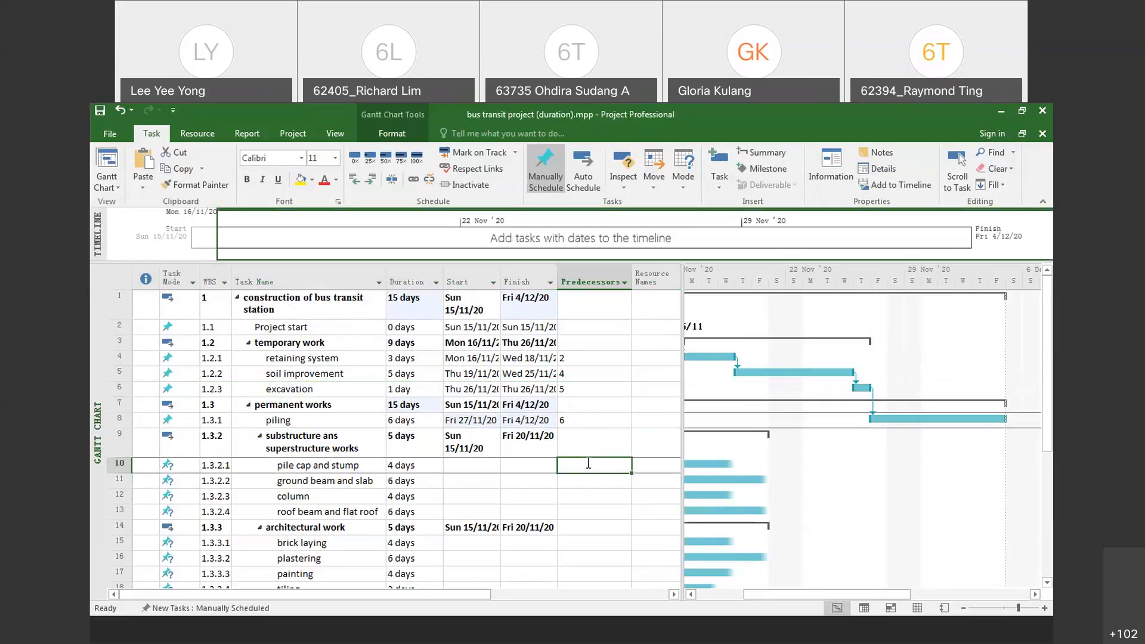
pyautogui.click(188, 625)
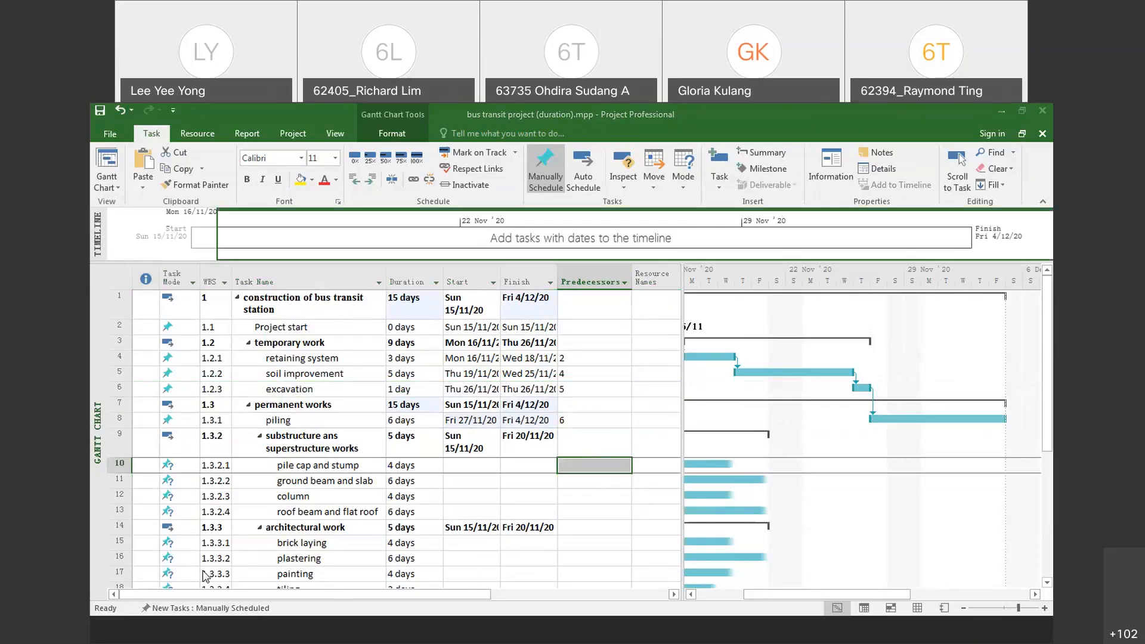
pyautogui.click(188, 592)
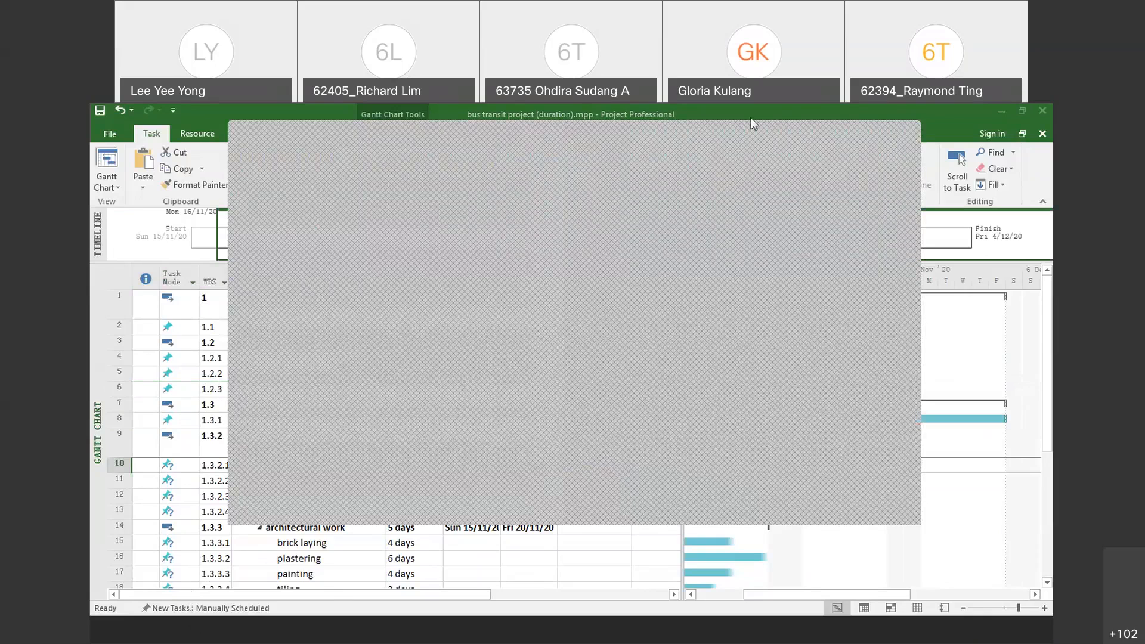
pyautogui.click(864, 135)
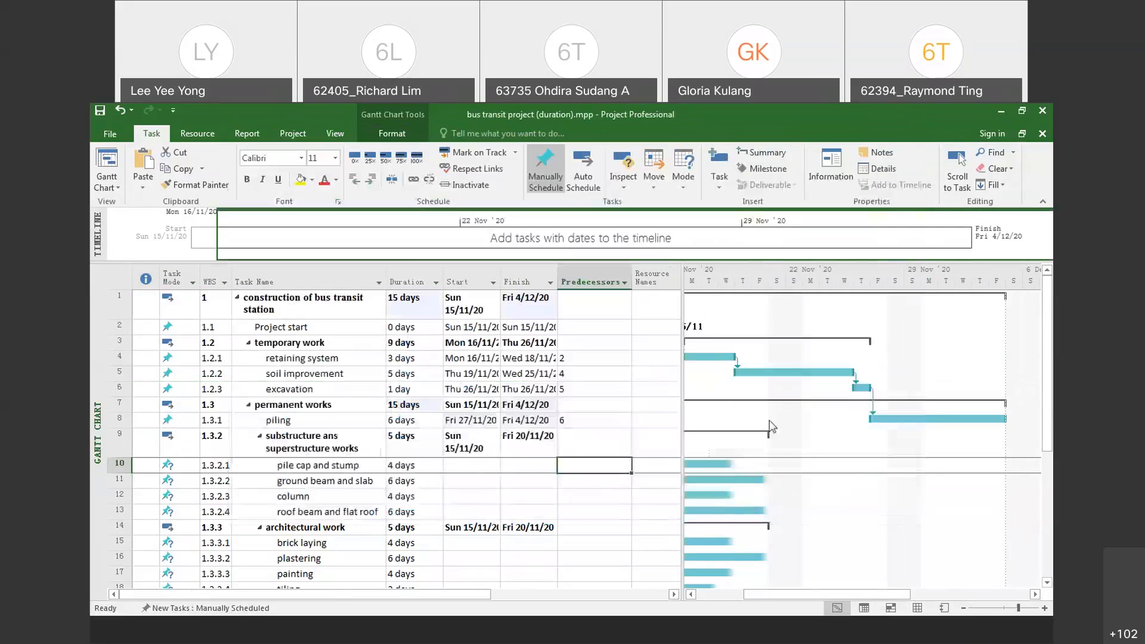
pyautogui.moveTo(742, 599); pyautogui.dragTo(708, 599)
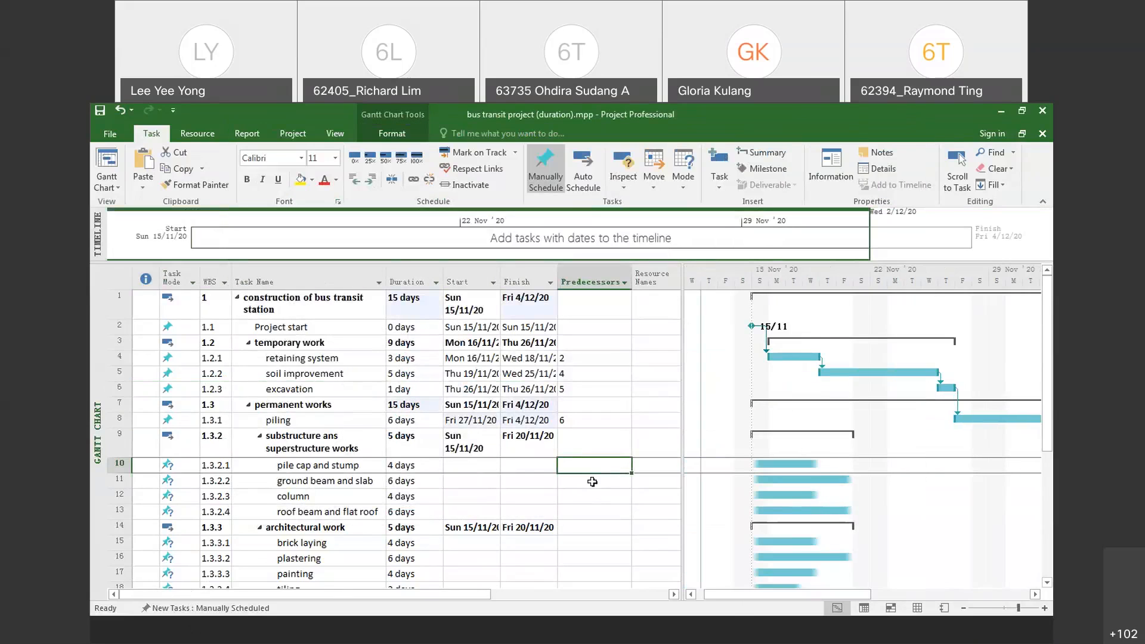
pyautogui.scroll(-2, 592, 482)
pyautogui.scroll(-2, 592, 482)
pyautogui.scroll(3, 592, 482)
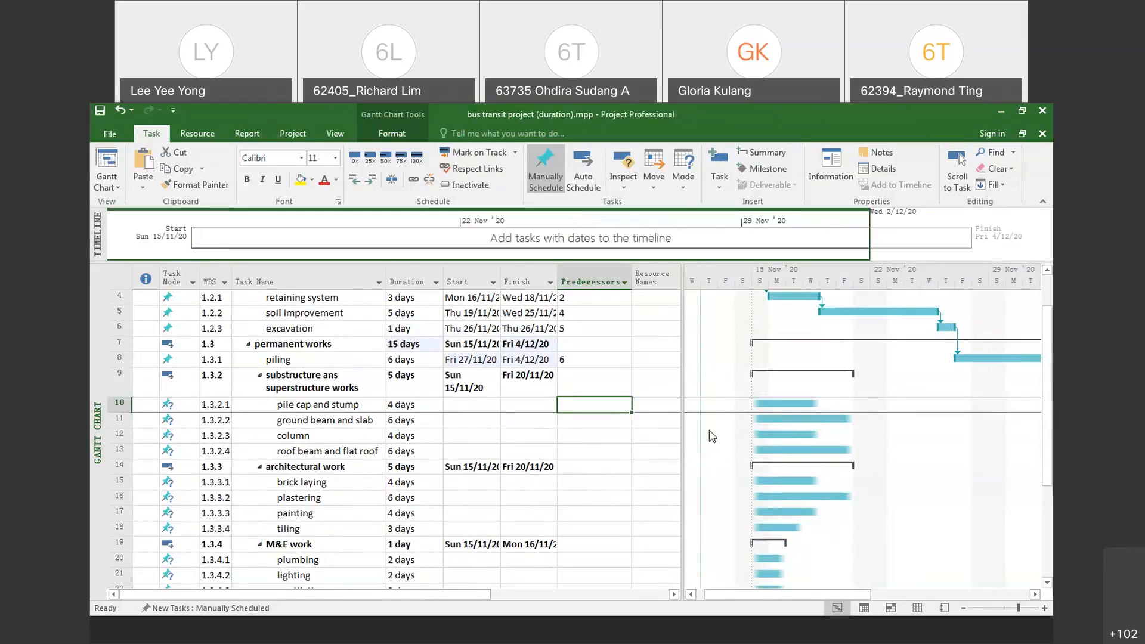
# - Add piling (task 8) as a finish-to-start predecessor of pile cap and stump through its task information
pyautogui.doubleClick(342, 409)
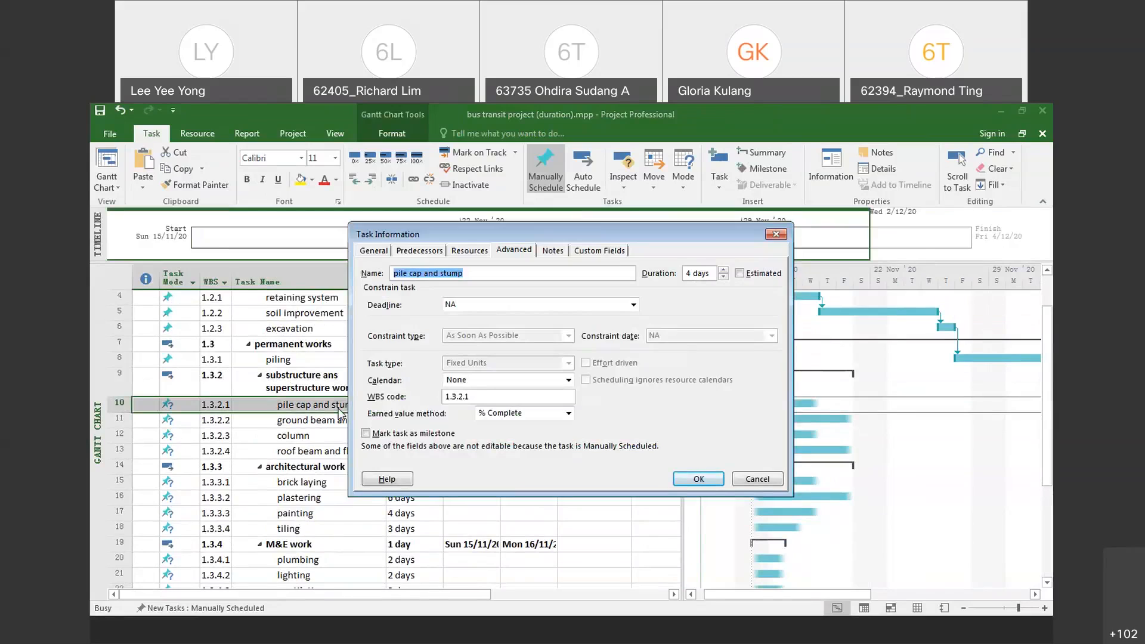
pyautogui.click(438, 252)
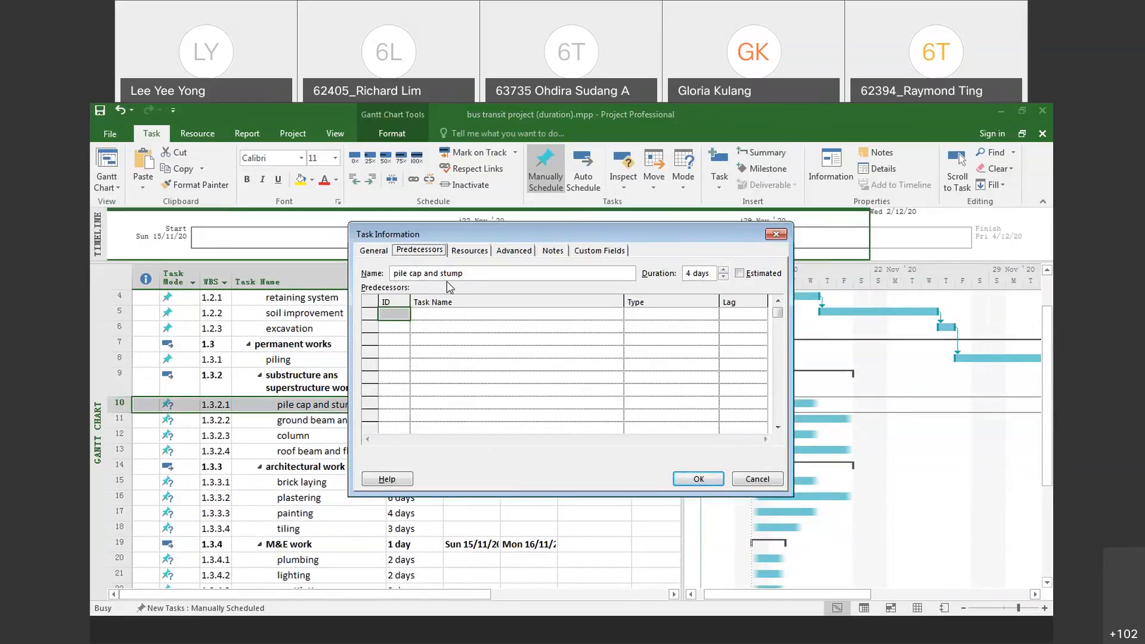
pyautogui.moveTo(421, 233); pyautogui.dragTo(617, 276)
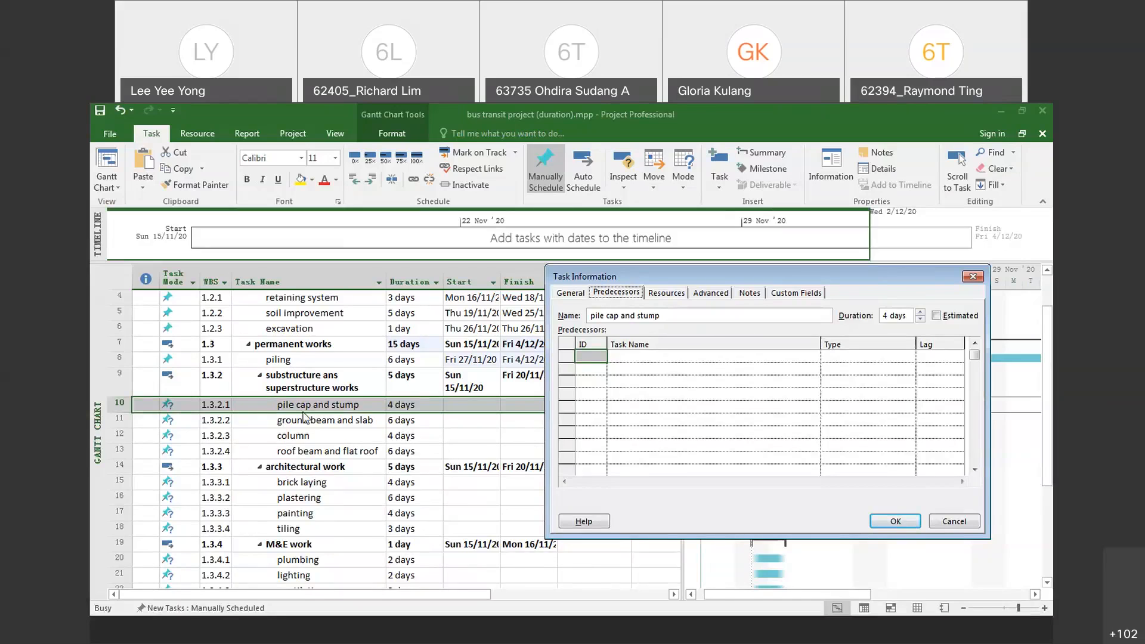
pyautogui.click(625, 356)
pyautogui.click(814, 356)
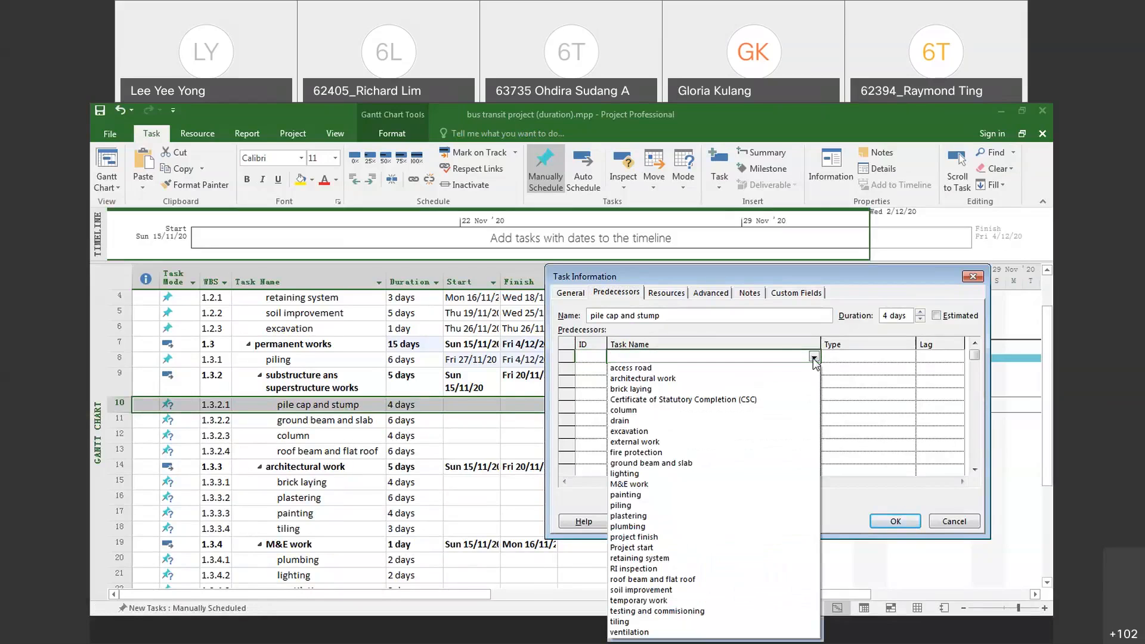
pyautogui.click(601, 357)
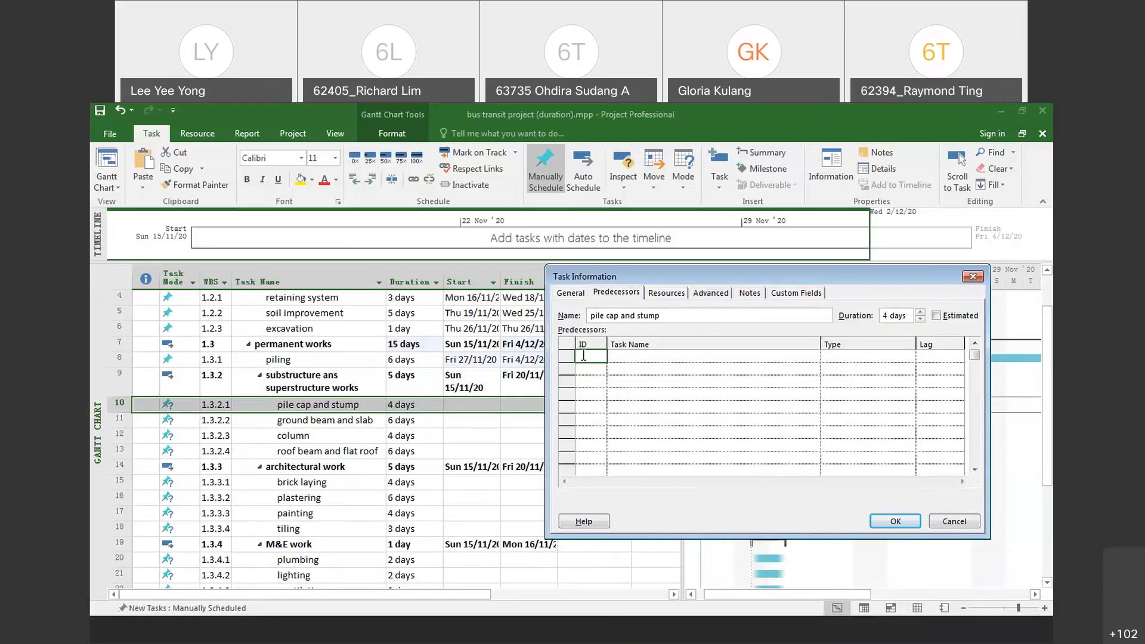
pyautogui.write('8')
pyautogui.press('Tab')
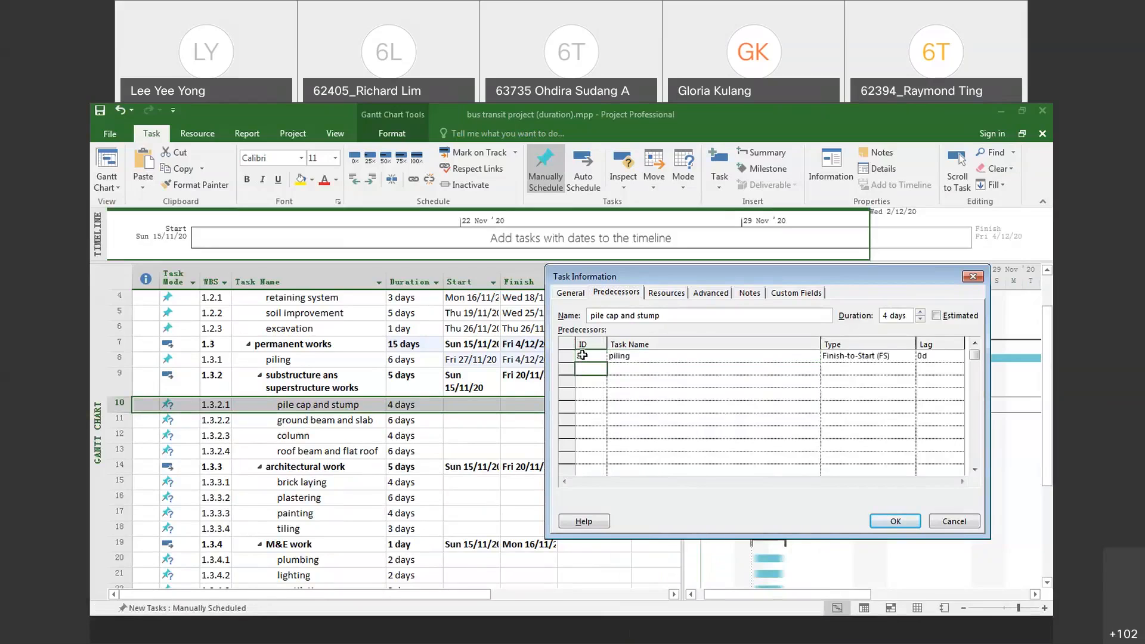
pyautogui.click(813, 356)
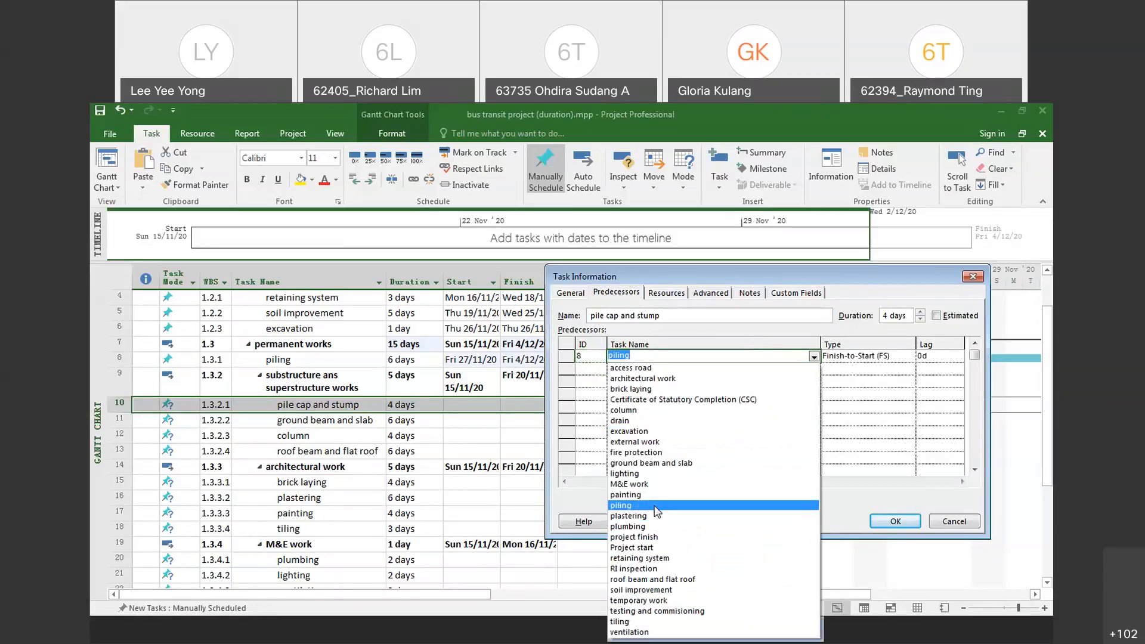
pyautogui.click(623, 505)
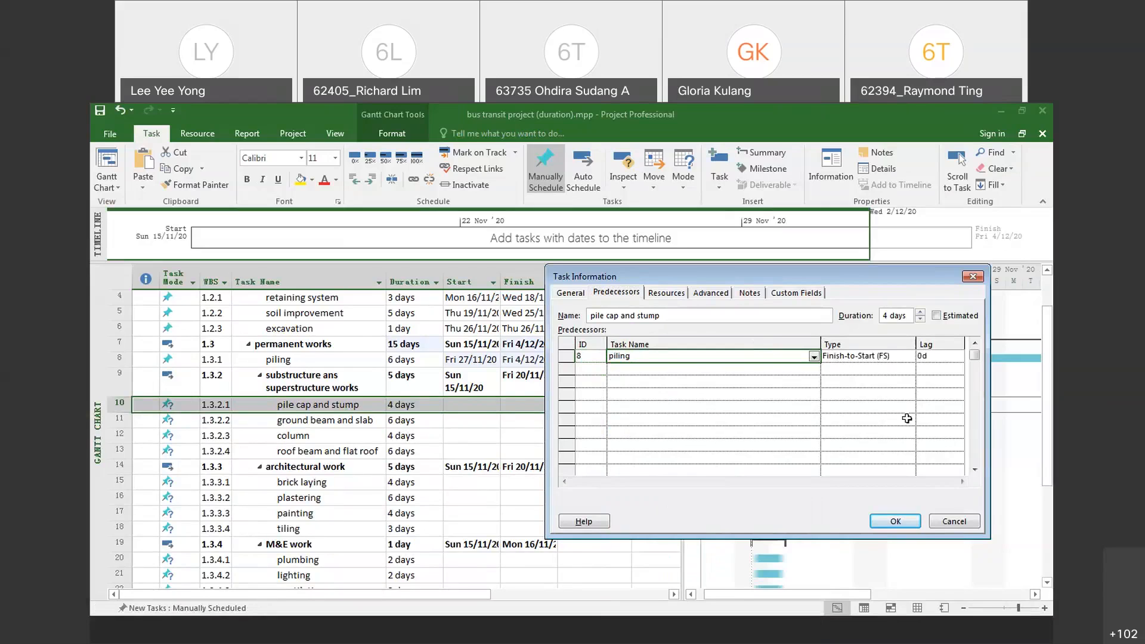
pyautogui.click(895, 521)
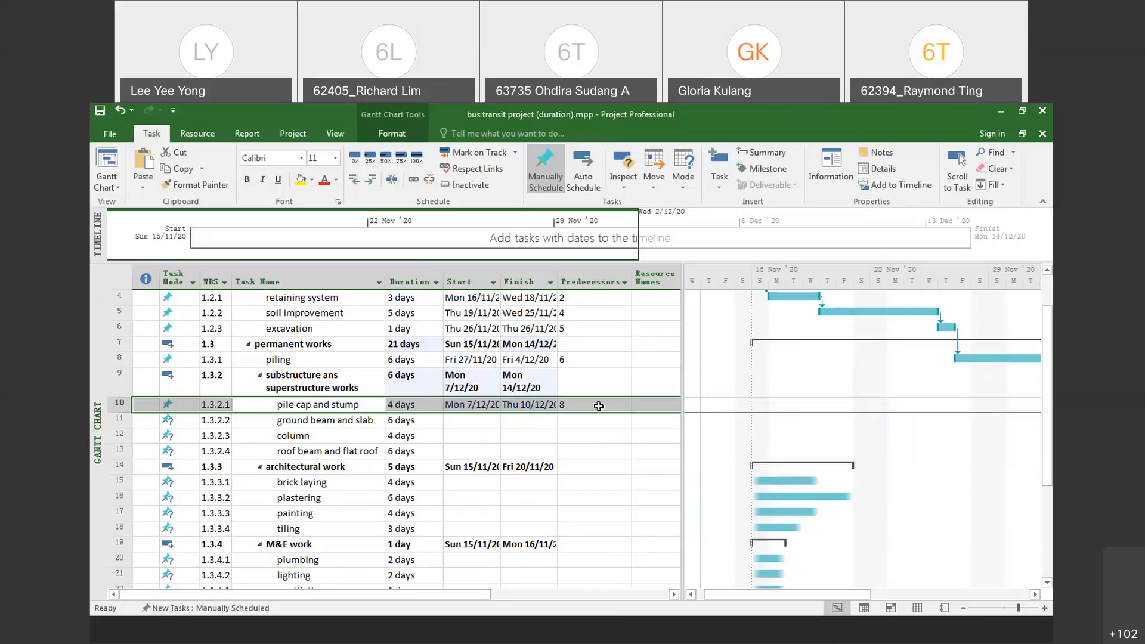
pyautogui.moveTo(706, 593); pyautogui.dragTo(764, 592)
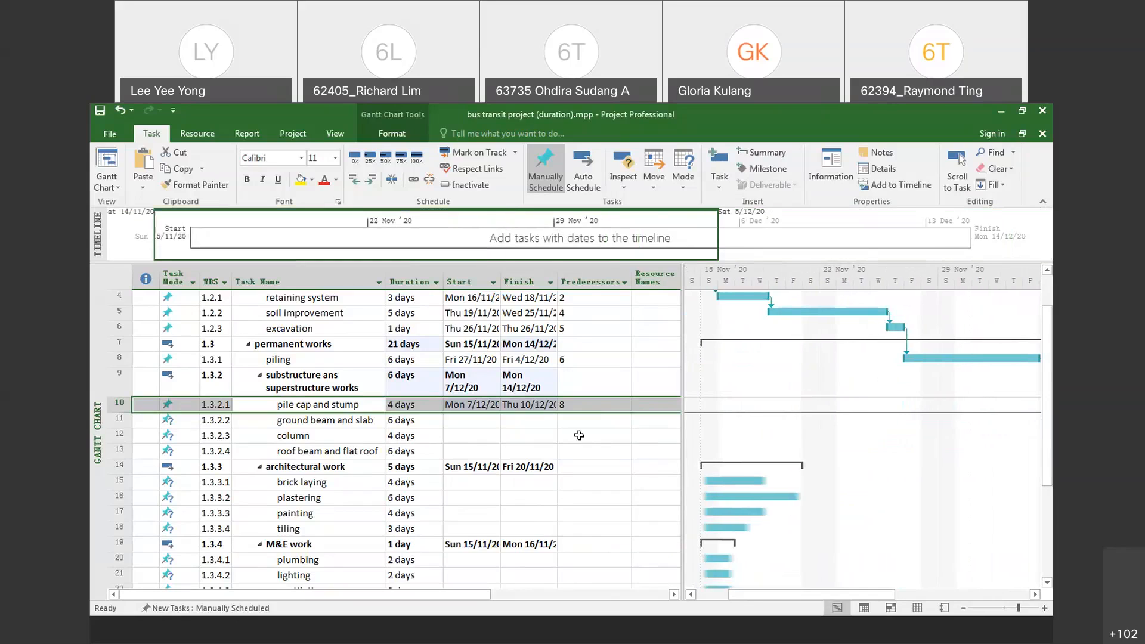
# - Save the bus transit project with the new task links
pyautogui.click(578, 436)
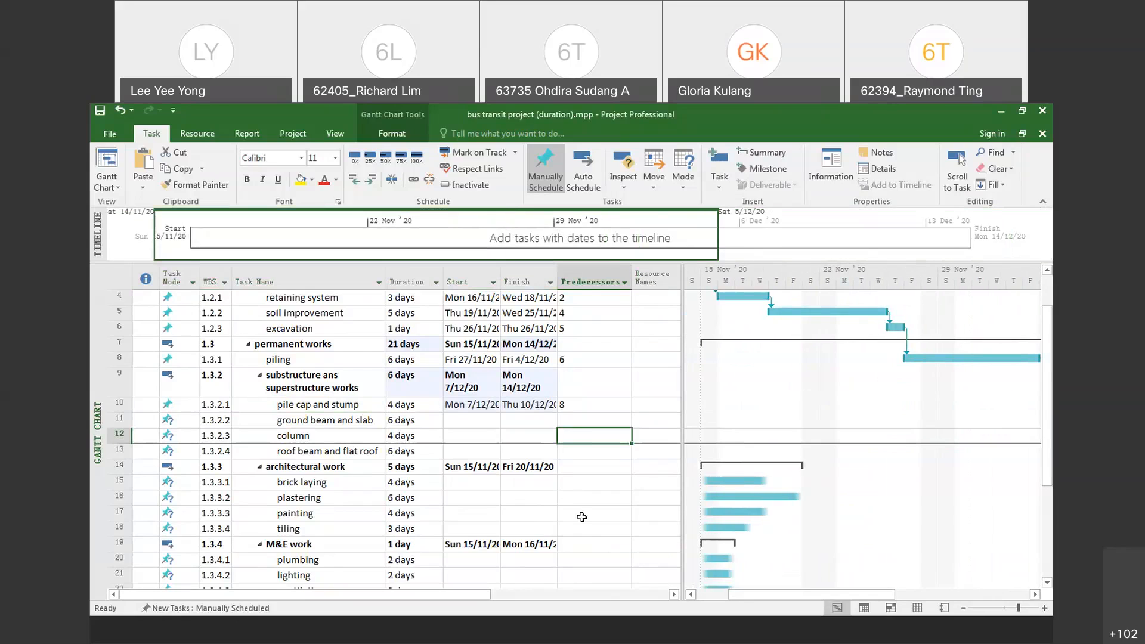
pyautogui.scroll(-2, 581, 517)
pyautogui.scroll(3, 583, 511)
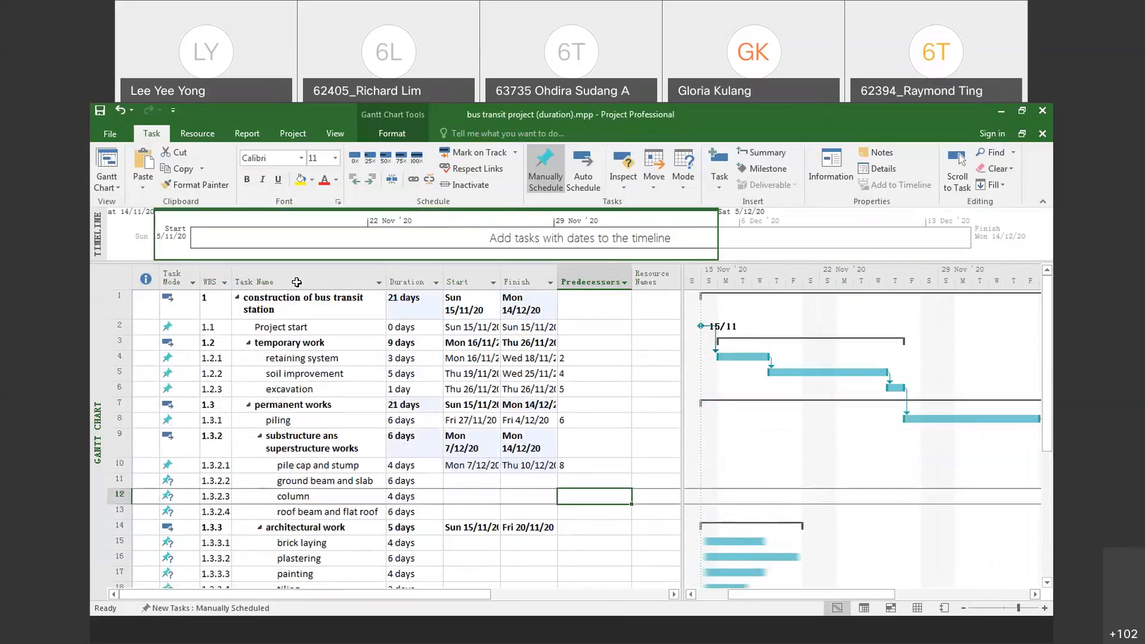
pyautogui.click(99, 111)
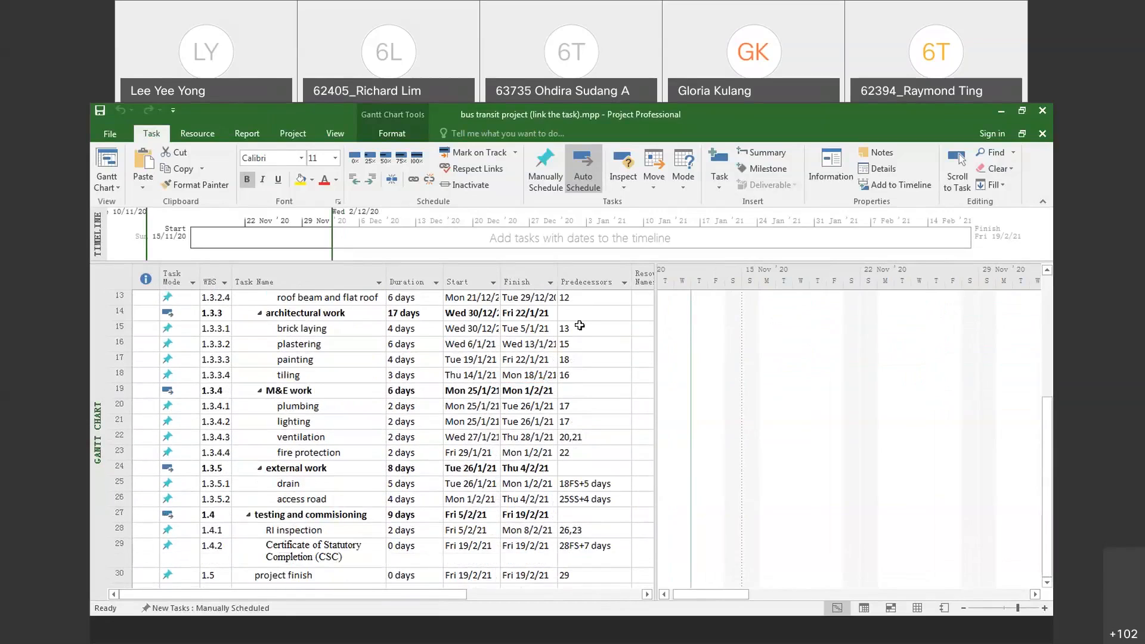
# - Examine the predecessor entries of the tasks from pile cap and stump to project finish in the "bus transit project (link the task)" file
pyautogui.moveTo(701, 594); pyautogui.dragTo(583, 478)
pyautogui.scroll(3, 583, 477)
pyautogui.scroll(-2, 586, 476)
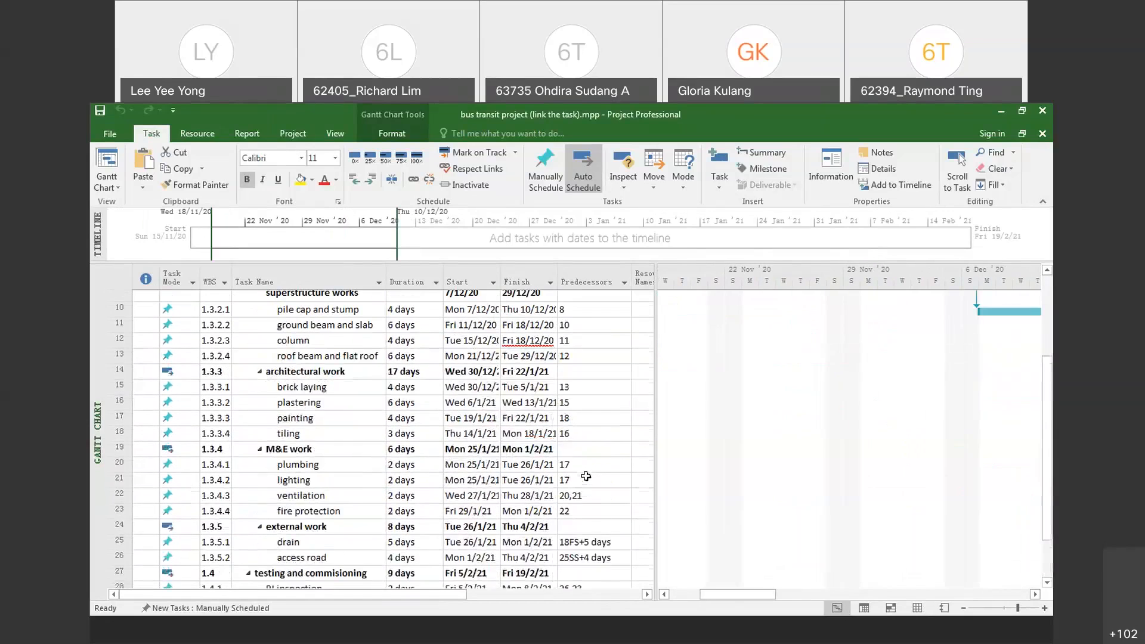
pyautogui.scroll(-1, 586, 476)
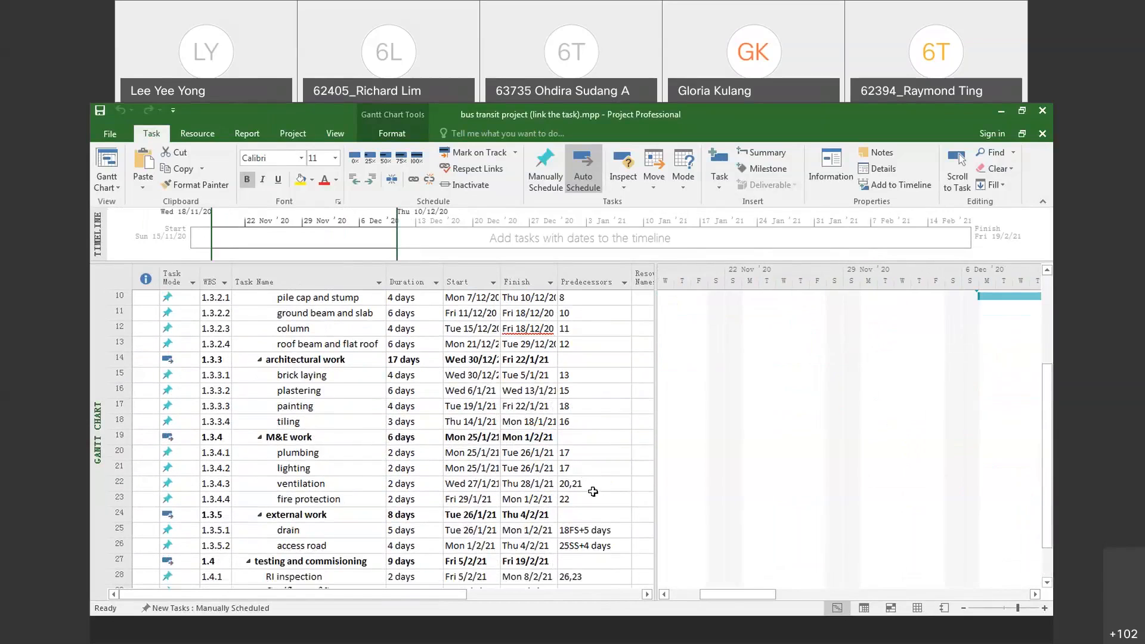
pyautogui.click(587, 488)
pyautogui.scroll(-3, 582, 480)
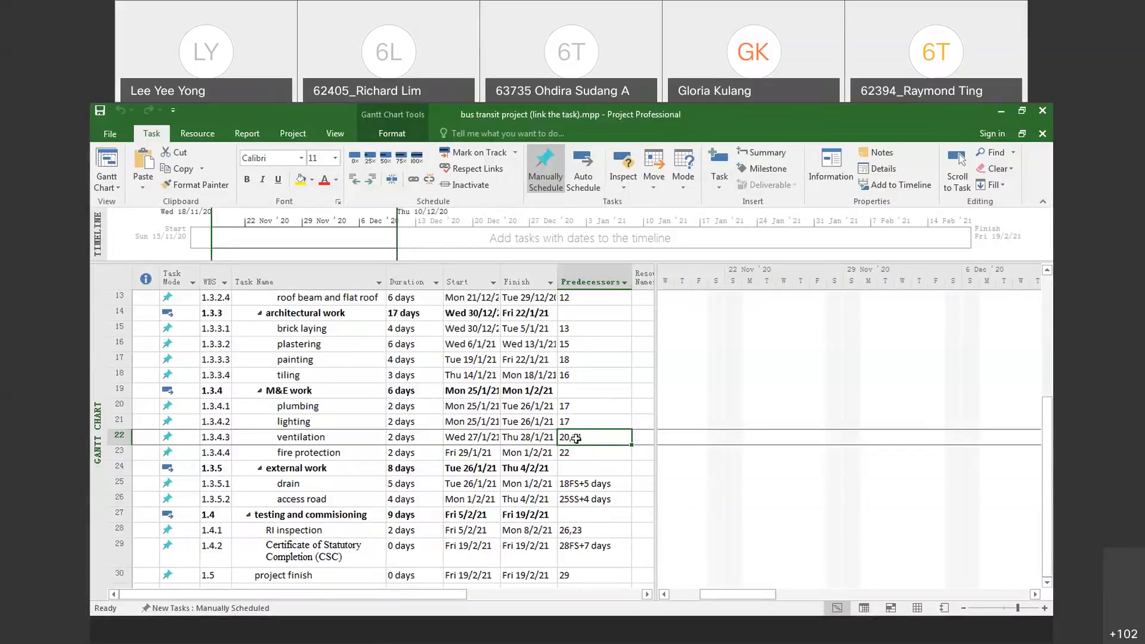
# - Clear the drain task's predecessor entry and re-enter it as 18fs+5, a finish-to-start link from tiling with a five-day lag
pyautogui.click(572, 483)
pyautogui.scroll(-2, 571, 477)
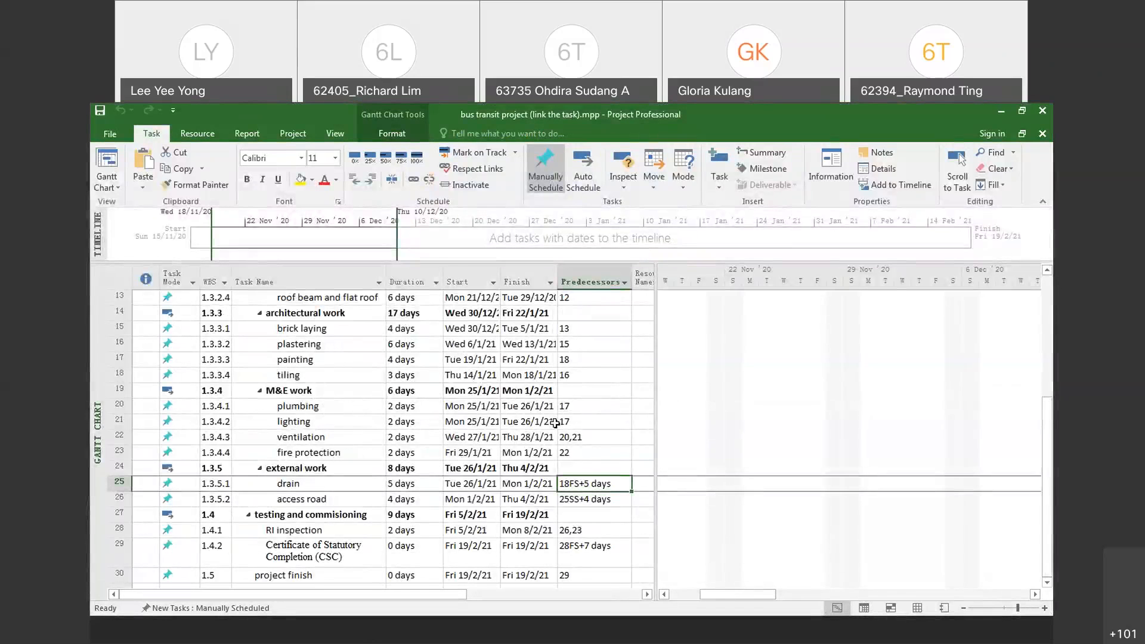
pyautogui.click(124, 378)
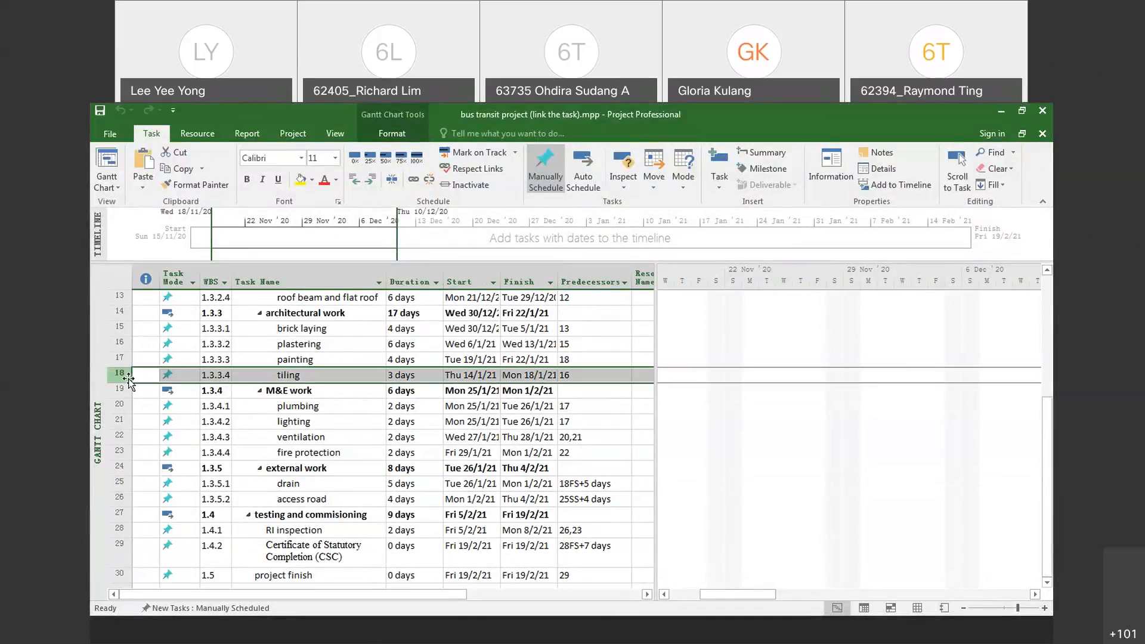
pyautogui.click(567, 484)
pyautogui.scroll(-1, 566, 484)
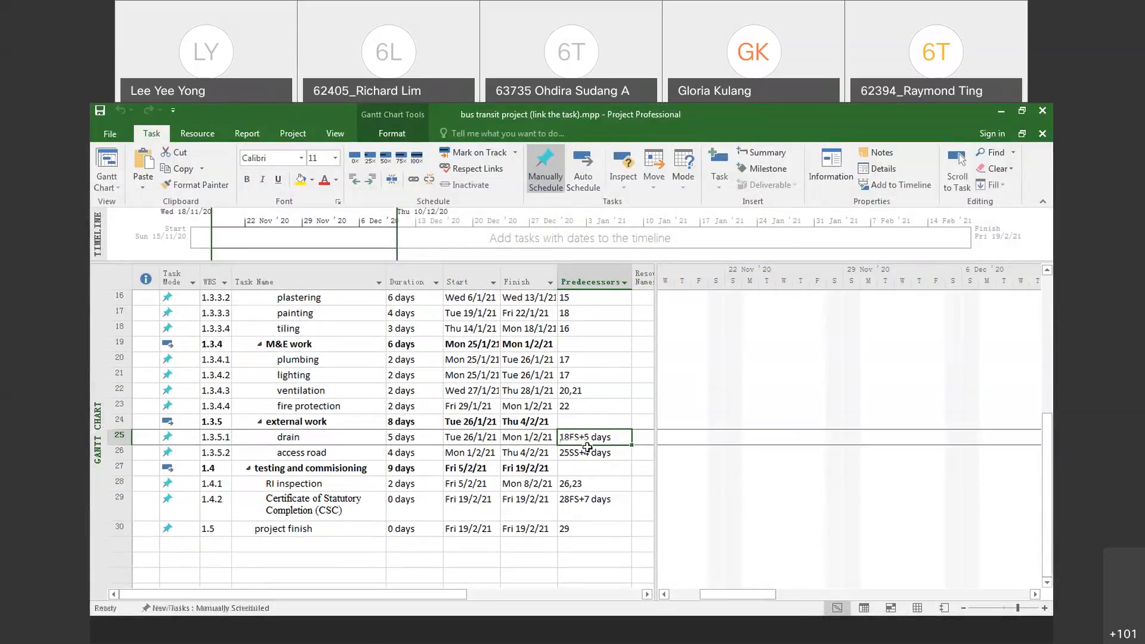
pyautogui.press('Delete')
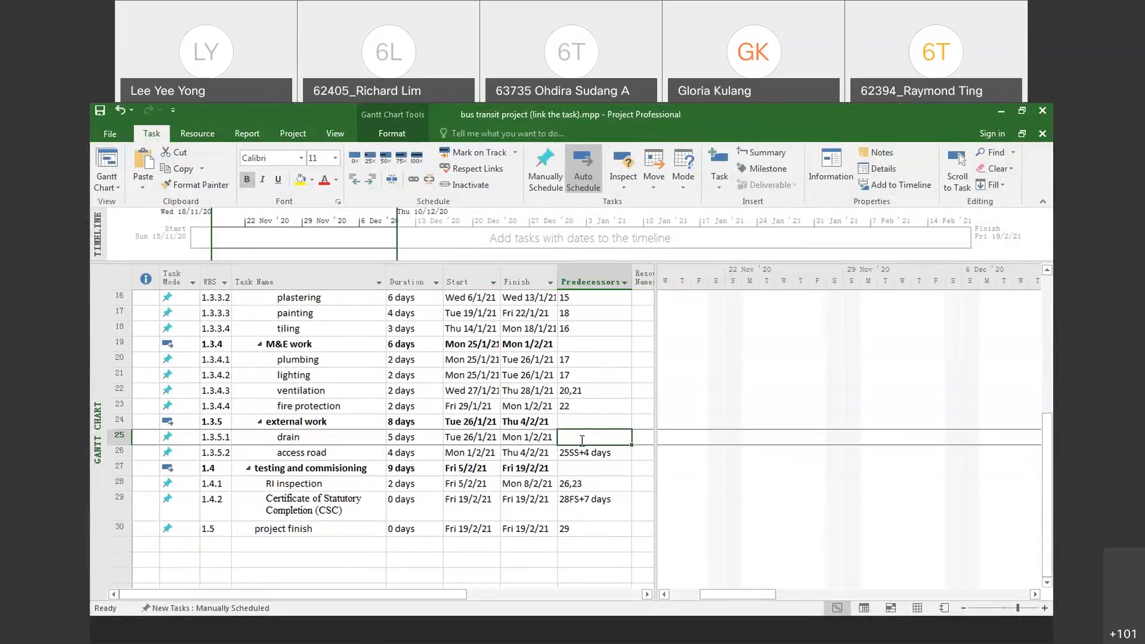
pyautogui.write('18')
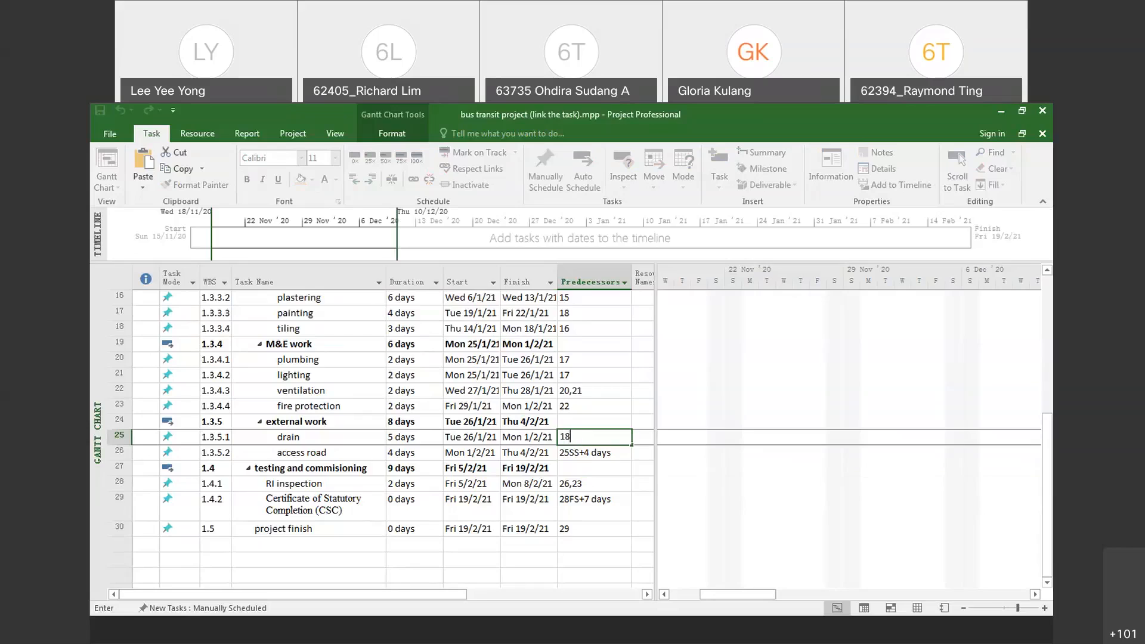
pyautogui.write('fs+5')
pyautogui.press('Return')
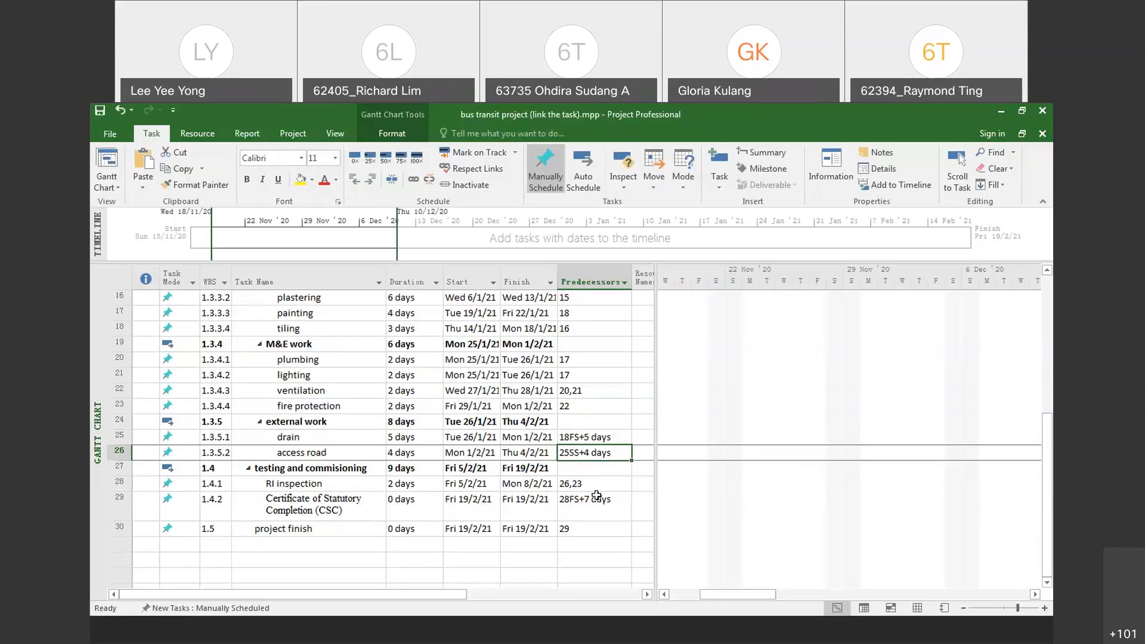
# - Try adjusting the tiling predecessor's lag in the drain task's information, ending on 5 days
pyautogui.click(581, 439)
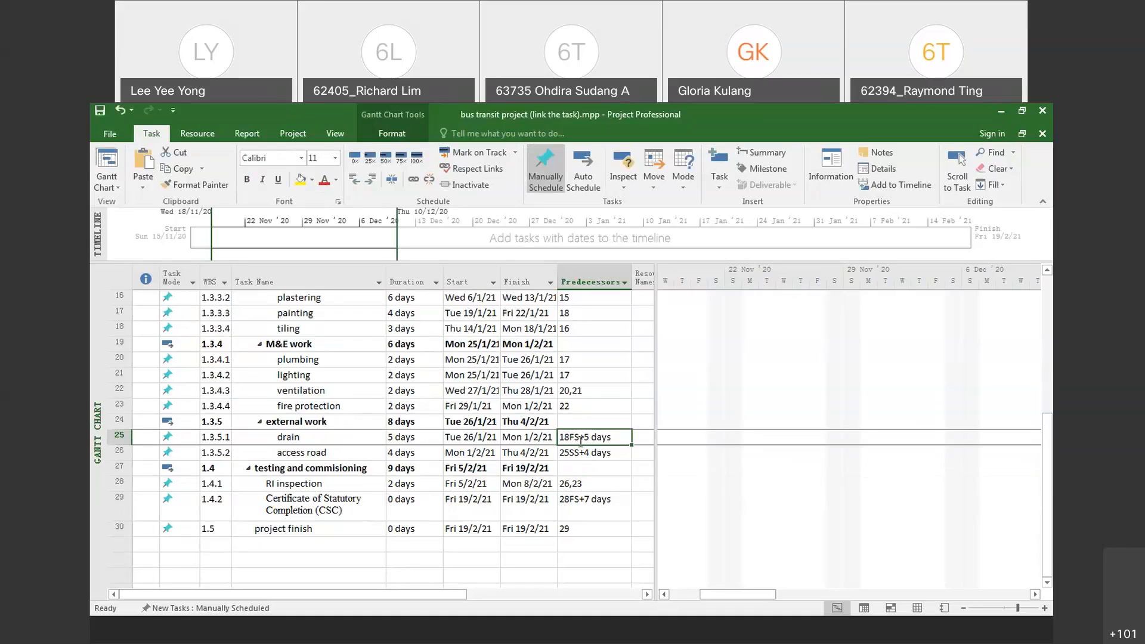
pyautogui.click(307, 437)
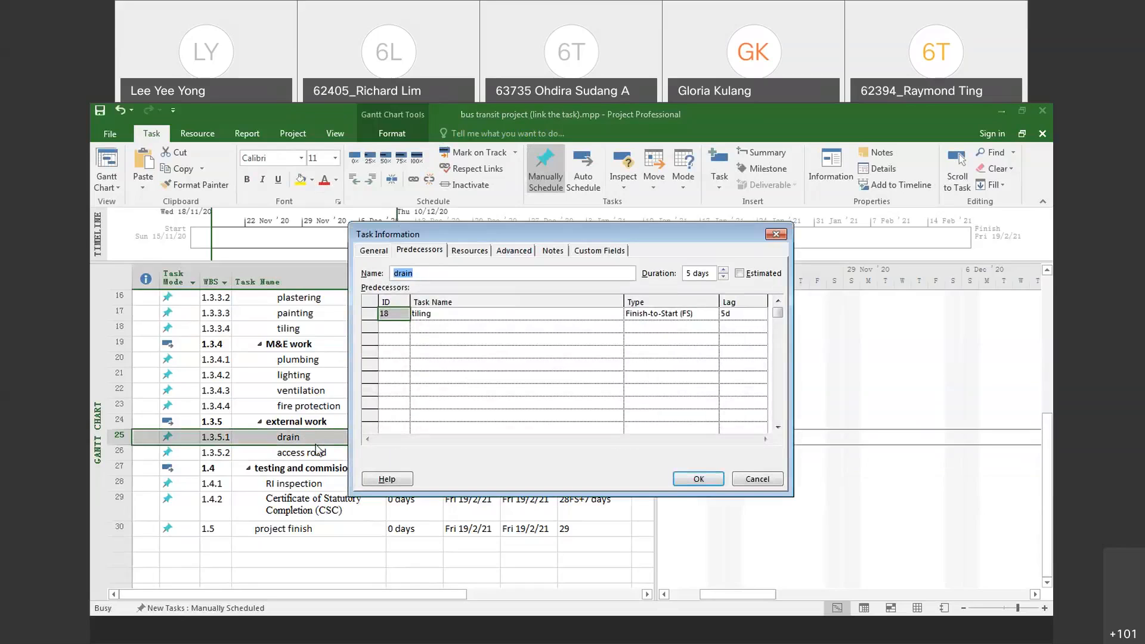
pyautogui.click(418, 253)
pyautogui.click(761, 317)
pyautogui.click(762, 311)
pyautogui.click(762, 317)
pyautogui.click(762, 316)
pyautogui.click(762, 311)
pyautogui.click(709, 477)
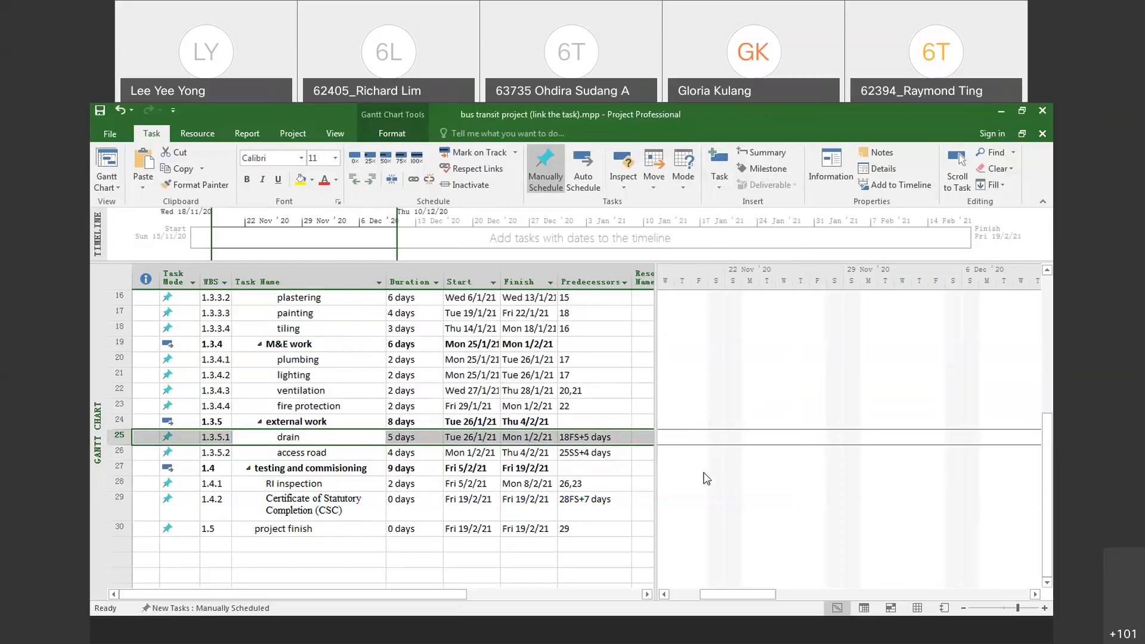
# - Compare the predecessor entries of drain and access road, checking each one's link type and lag
pyautogui.click(603, 453)
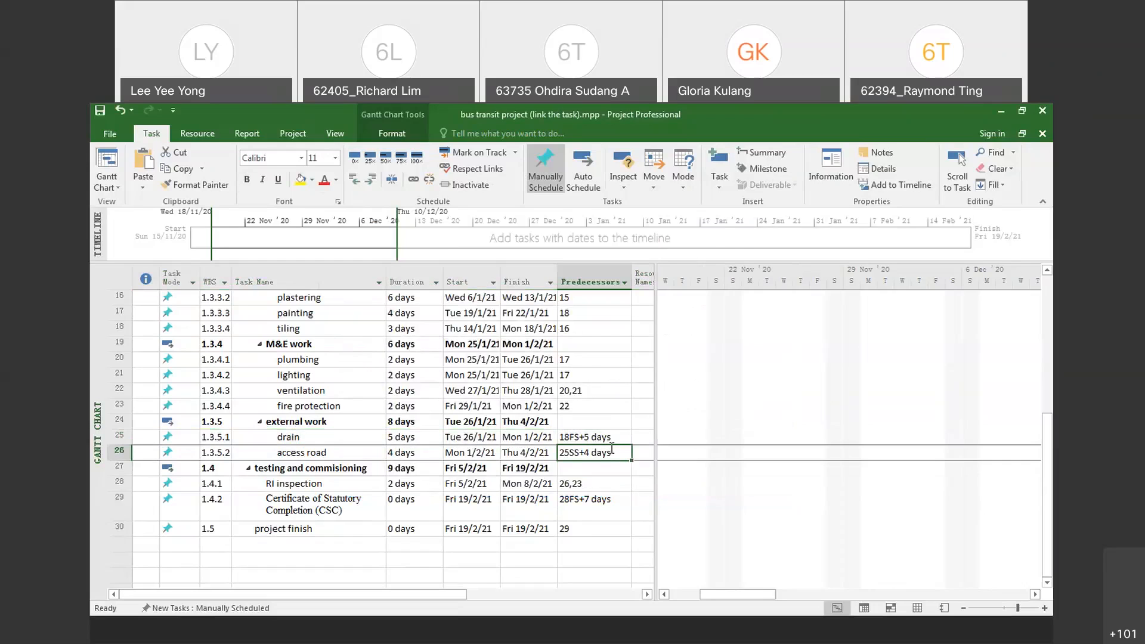
pyautogui.click(381, 634)
pyautogui.click(589, 438)
pyautogui.click(583, 452)
pyautogui.click(580, 442)
pyautogui.click(580, 446)
pyautogui.click(577, 441)
pyautogui.click(574, 446)
pyautogui.click(572, 440)
pyautogui.click(569, 453)
pyautogui.press('Down')
pyautogui.press('Up')
pyautogui.press('Up')
pyautogui.press('Down')
pyautogui.press('Up')
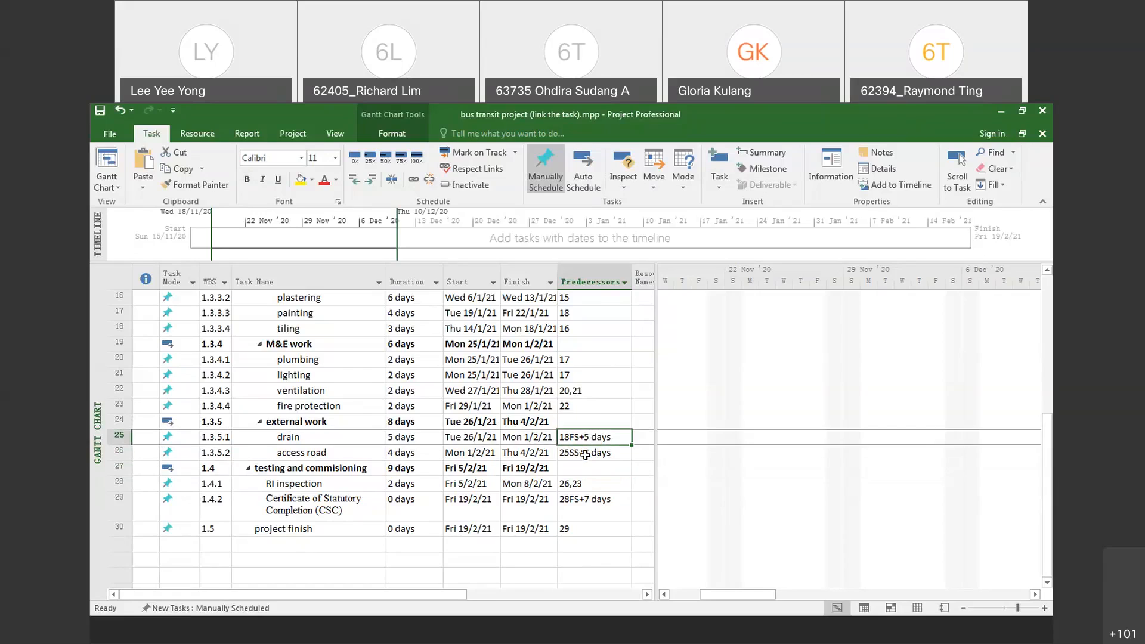
pyautogui.click(587, 453)
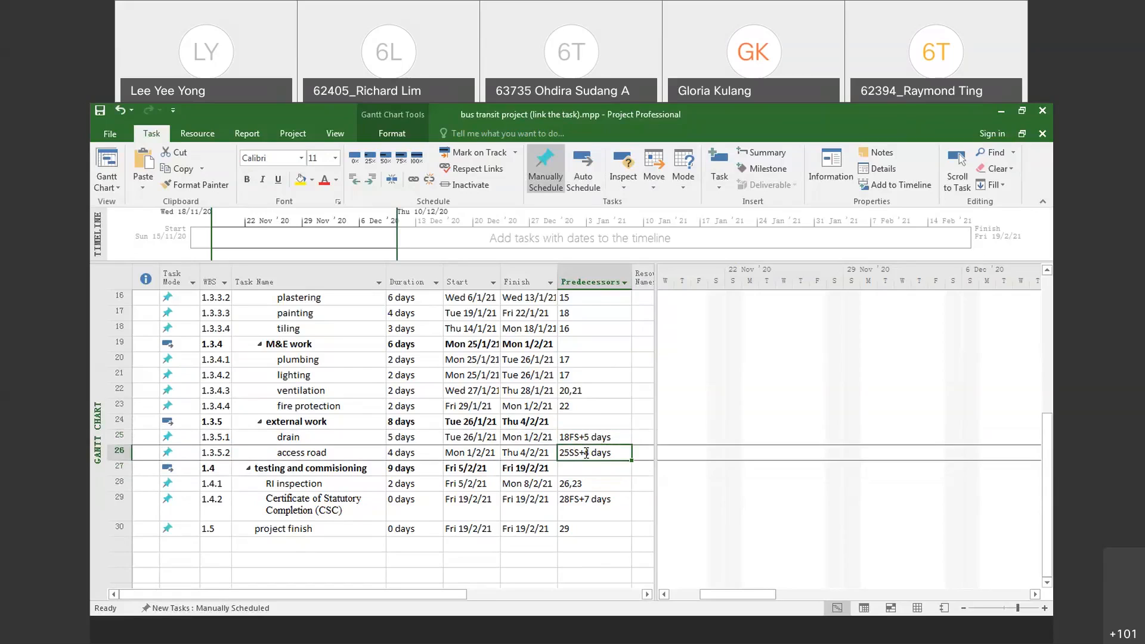
# - Undo the stray task bar drawn in the Gantt chart and examine the bars linking drain and access road in late January and early February
pyautogui.moveTo(704, 585); pyautogui.dragTo(778, 585)
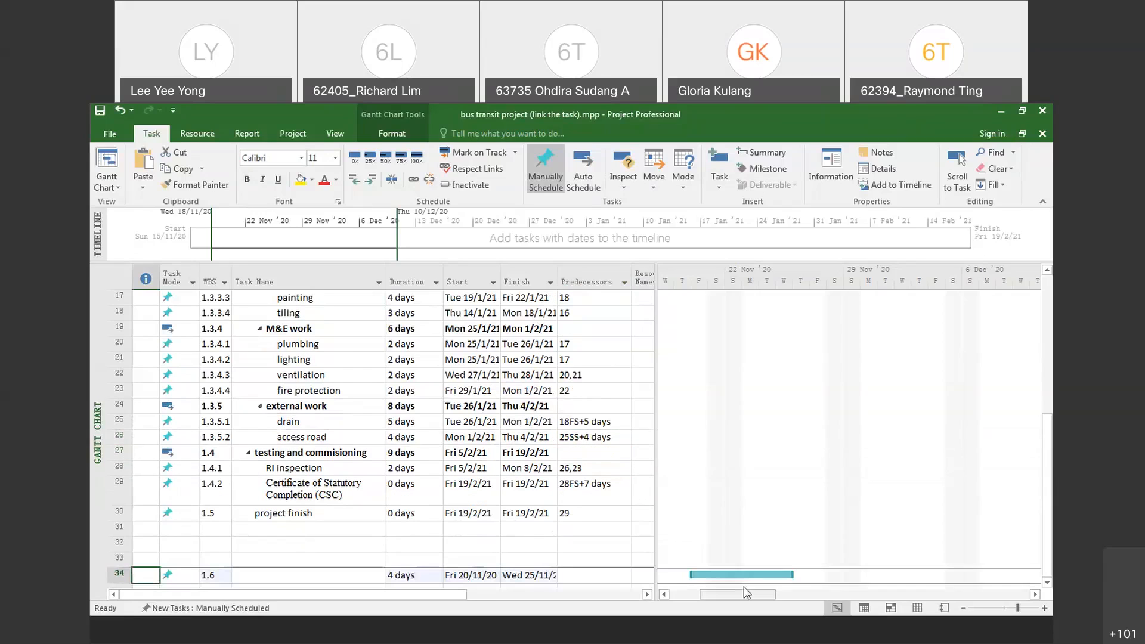
pyautogui.click(122, 114)
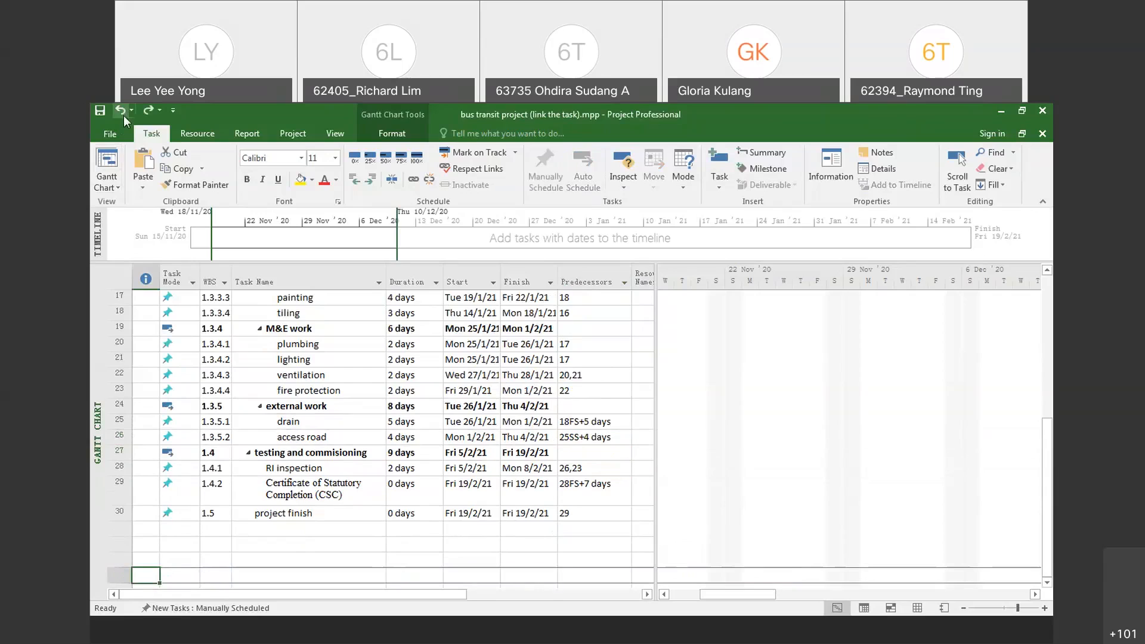
pyautogui.click(536, 457)
pyautogui.click(579, 437)
pyautogui.moveTo(722, 594); pyautogui.dragTo(940, 592)
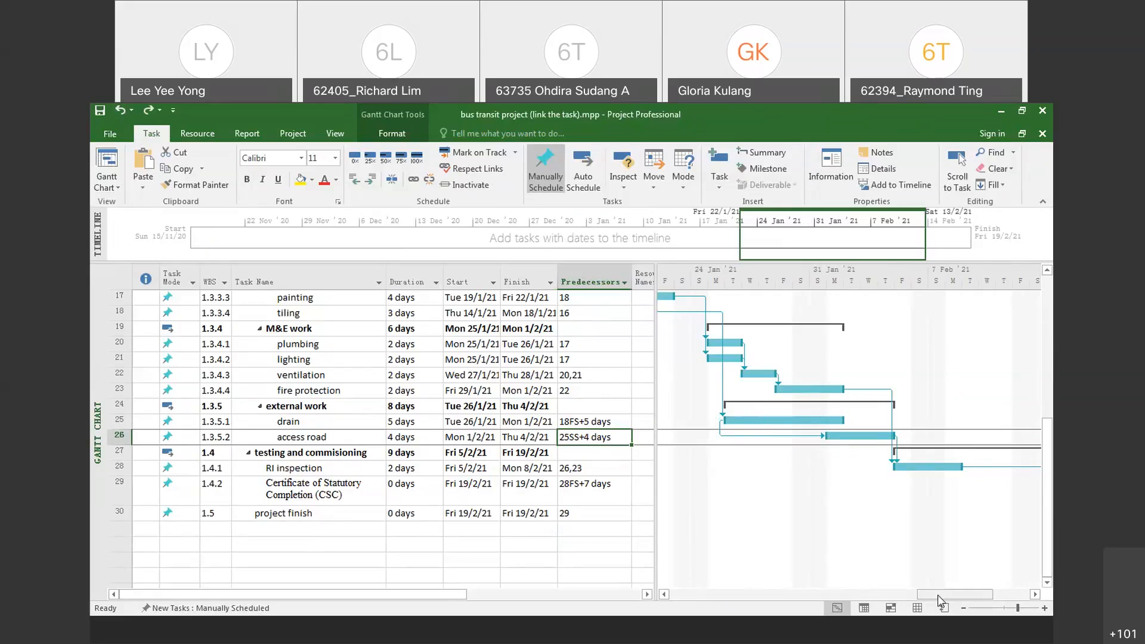
pyautogui.moveTo(938, 595); pyautogui.dragTo(567, 542)
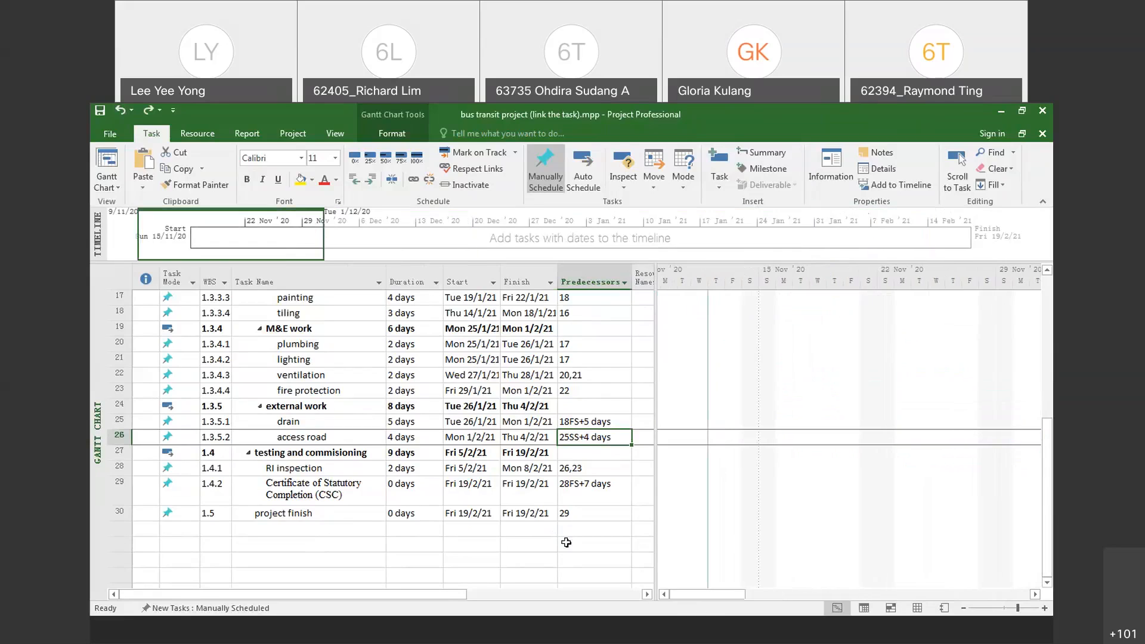
# - Examine the predecessor entries of RI inspection, Certificate of Statutory Completion and project finish, and return to the start of the task list
pyautogui.click(585, 471)
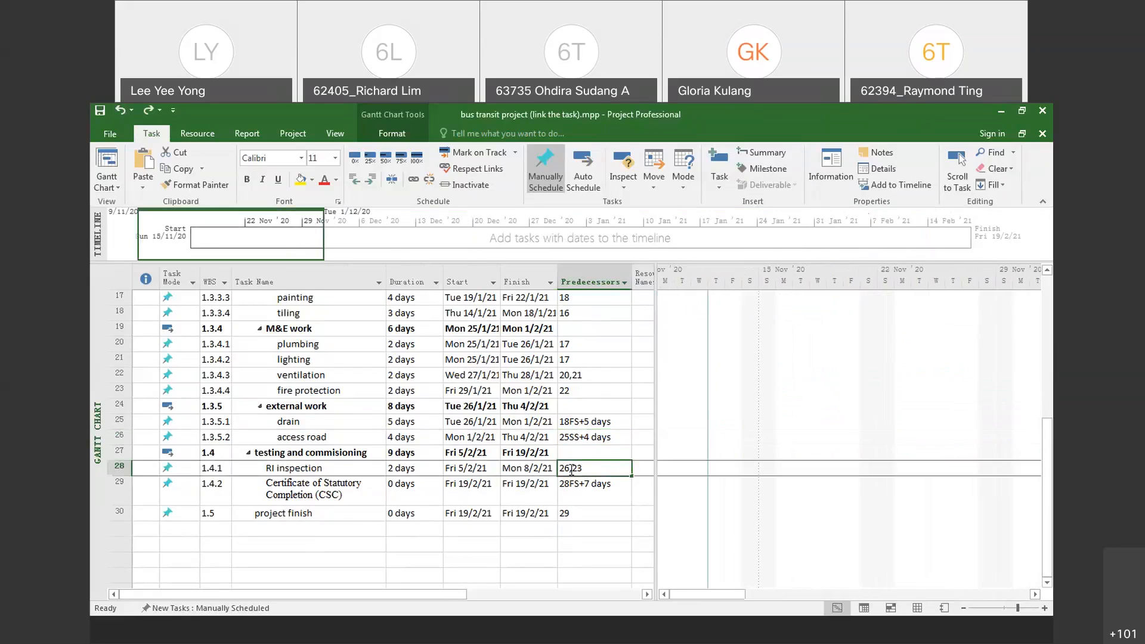
pyautogui.click(572, 484)
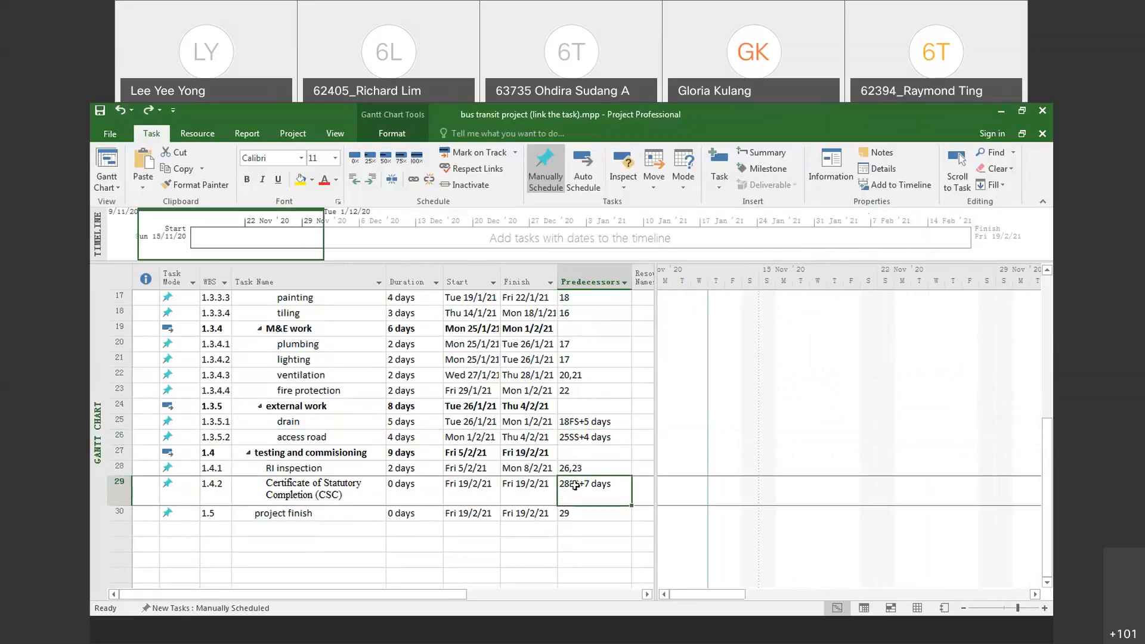
pyautogui.click(573, 514)
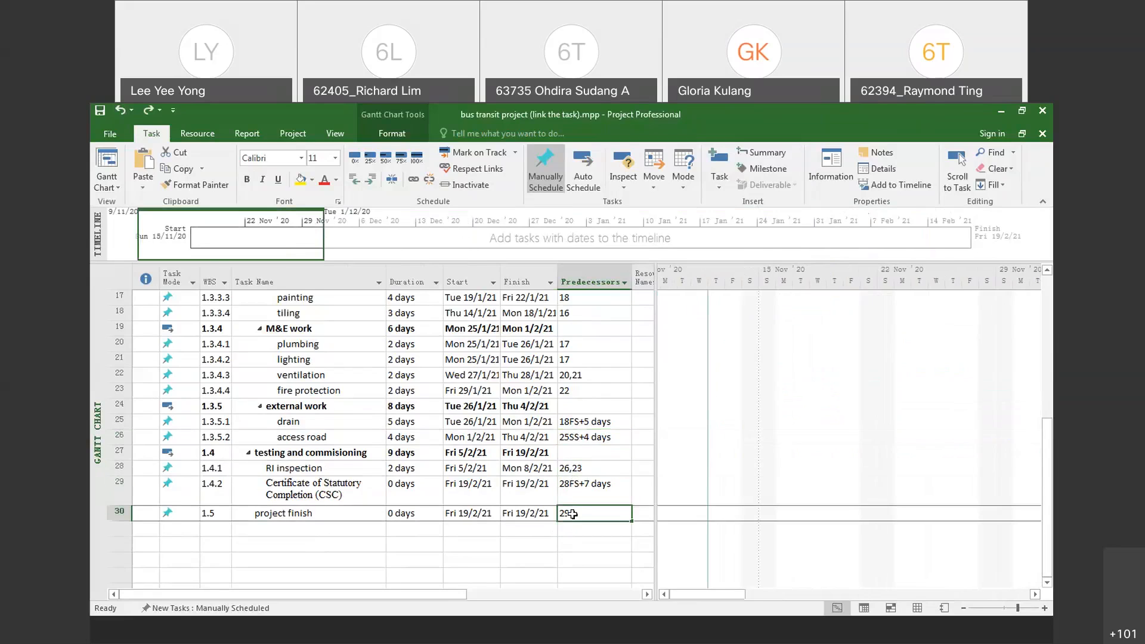
pyautogui.click(568, 554)
pyautogui.scroll(6, 569, 554)
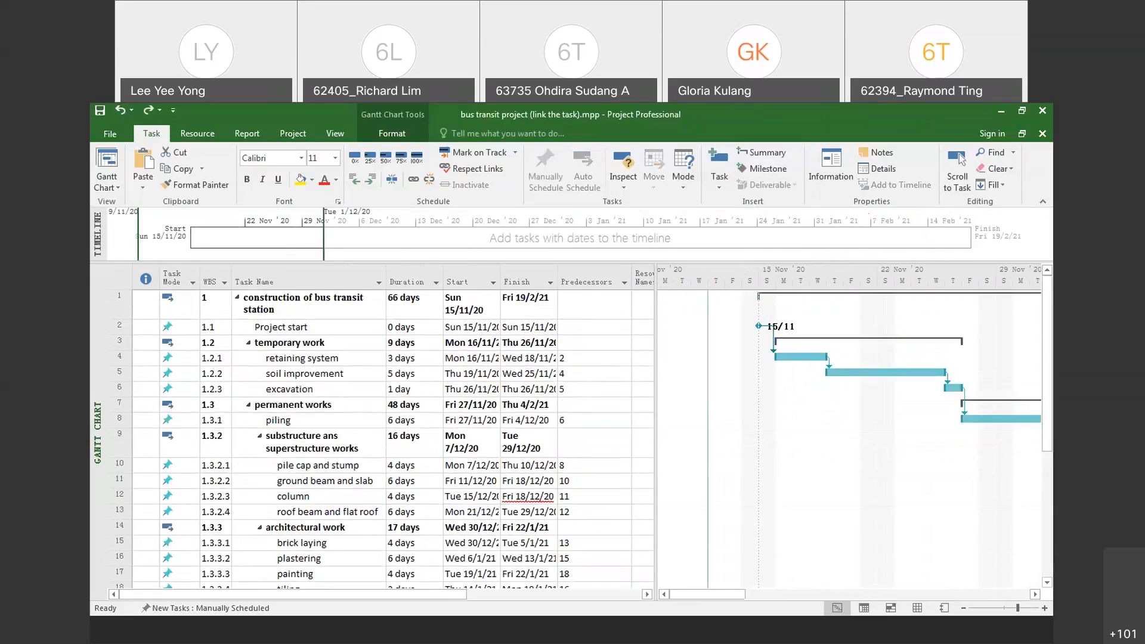